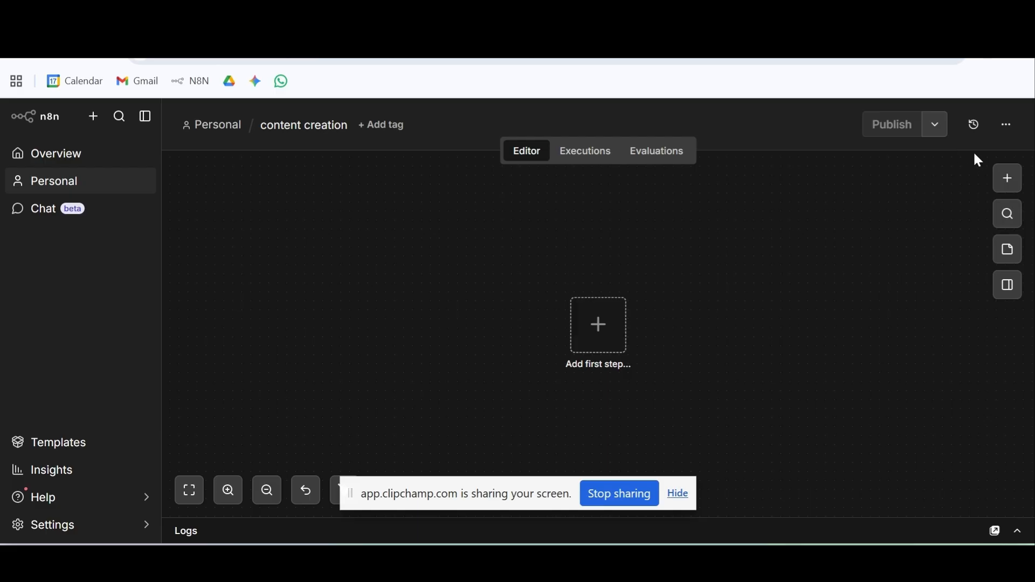
# Step: Add a manual trigger as the workflow's first node and place it near the canvas's left edge
pyautogui.click(1011, 187)
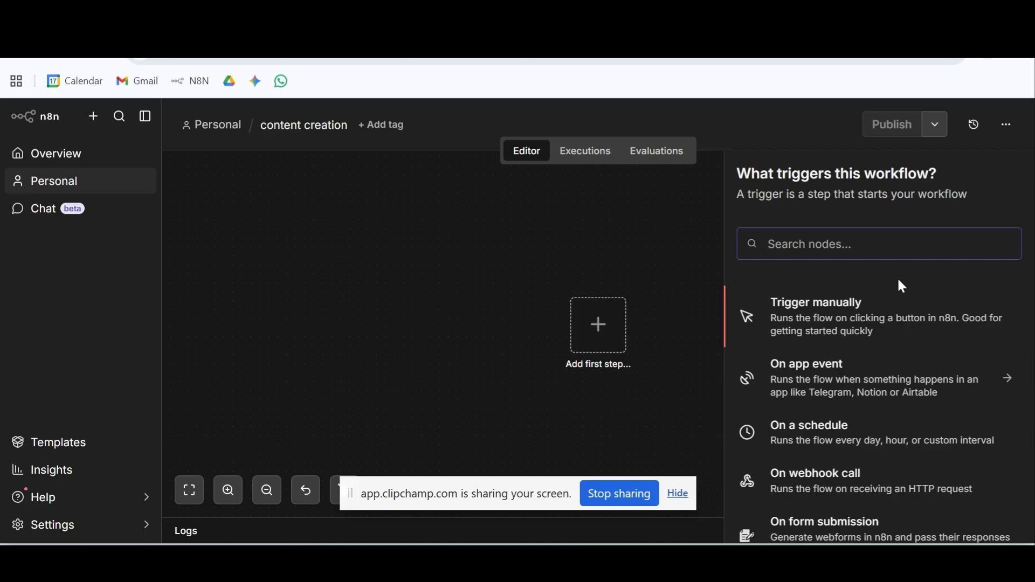
pyautogui.click(680, 495)
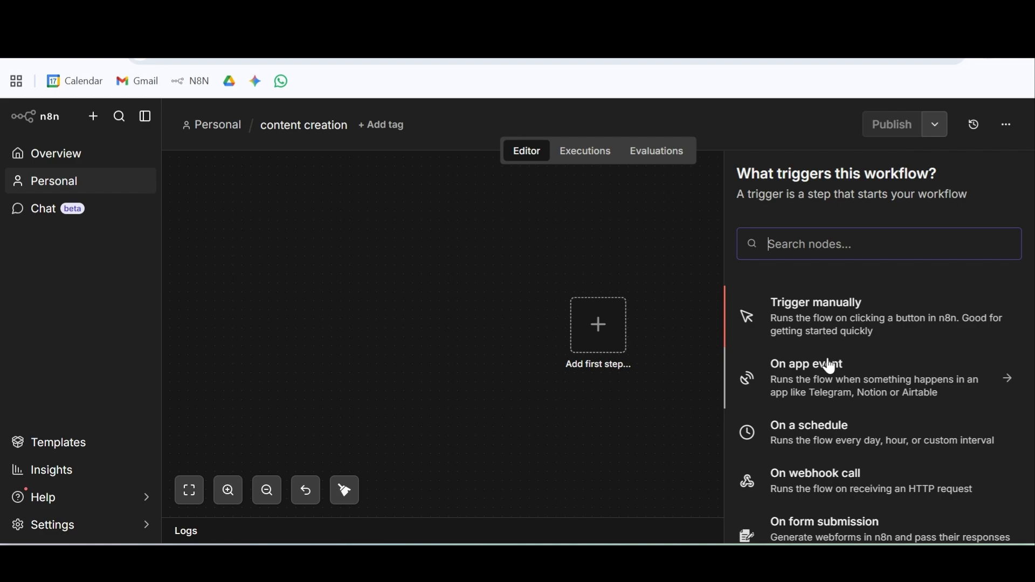
pyautogui.click(823, 329)
pyautogui.moveTo(569, 333); pyautogui.dragTo(318, 310)
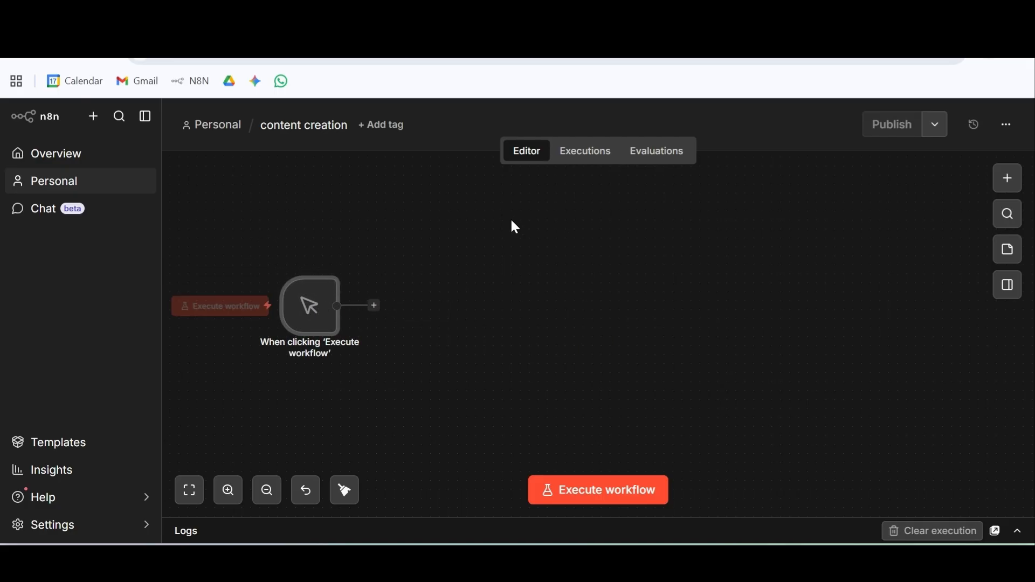
# Step: Examine the topic, status and content columns of the content creation spreadsheet in Google Sheets and return to the n8n workflow
pyautogui.click(183, 19)
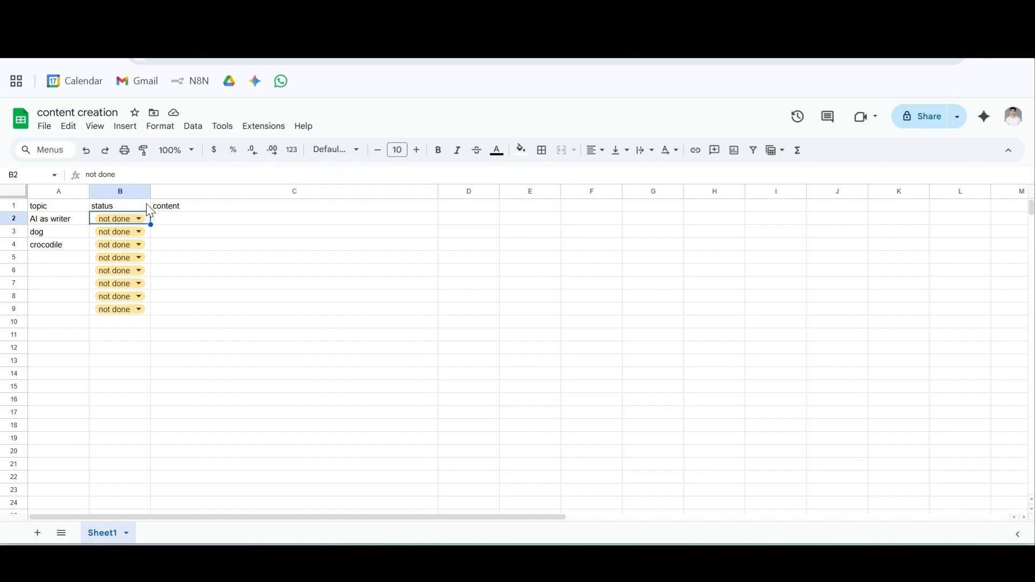
pyautogui.moveTo(60, 221); pyautogui.dragTo(74, 299)
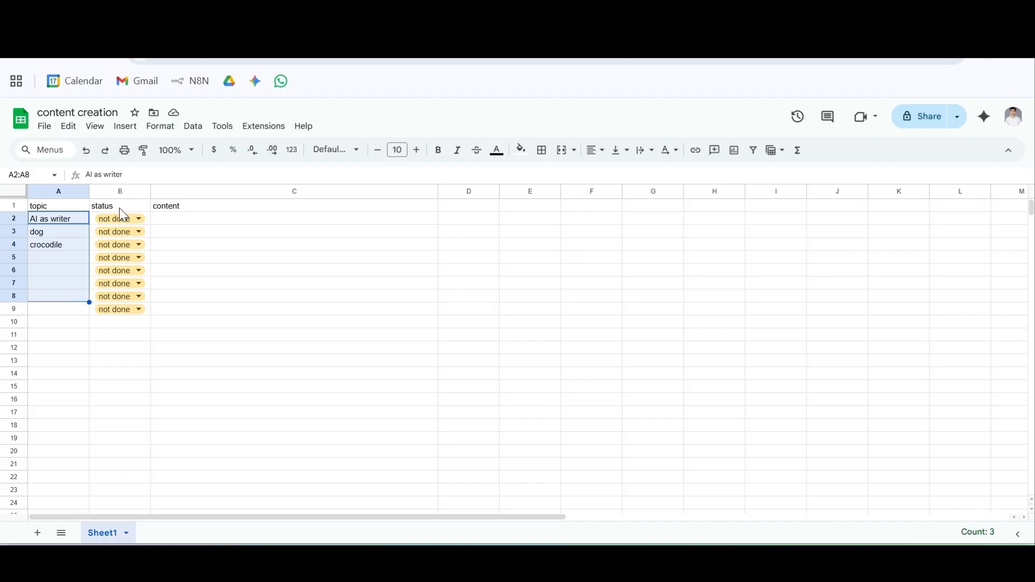
pyautogui.click(182, 248)
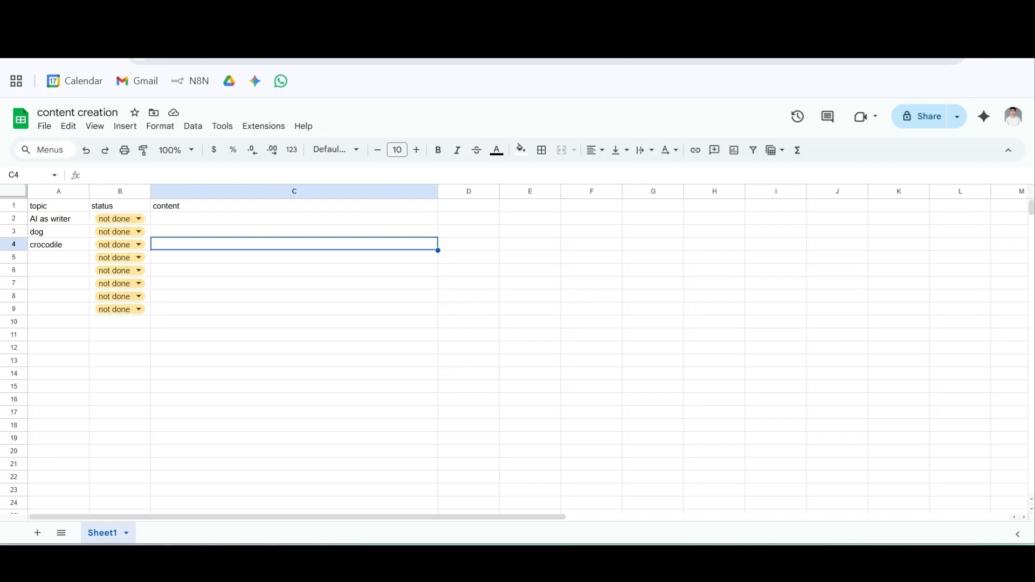
pyautogui.click(528, 22)
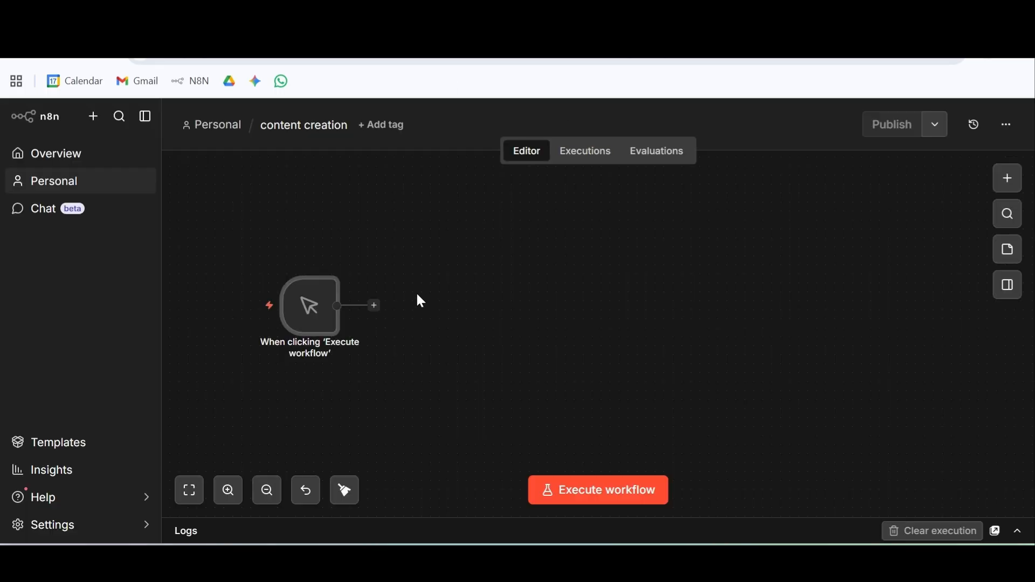
# Step: Add a Google Sheets node with the Get row(s) in sheet action after the manual trigger
pyautogui.click(375, 306)
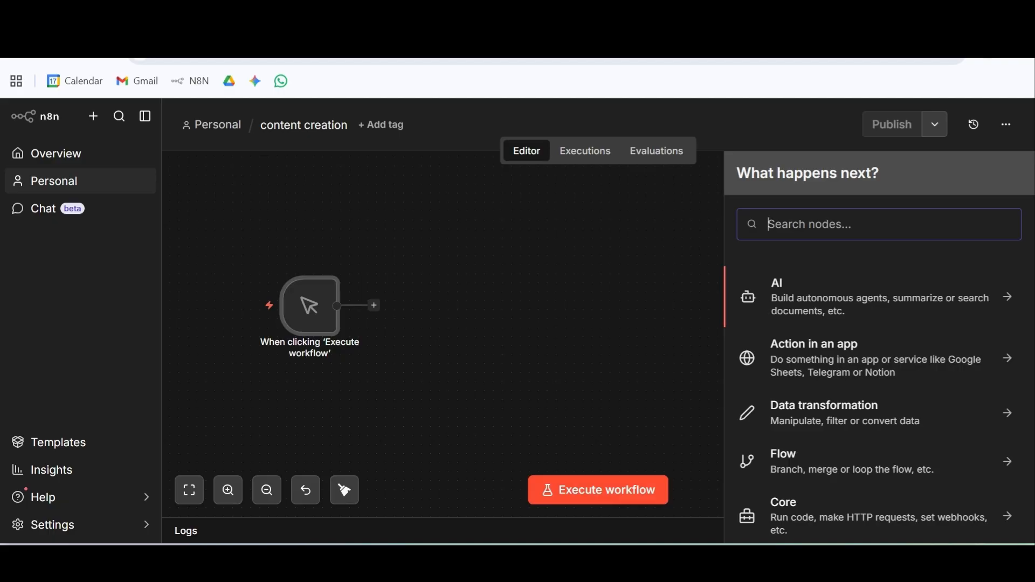
pyautogui.write('shee')
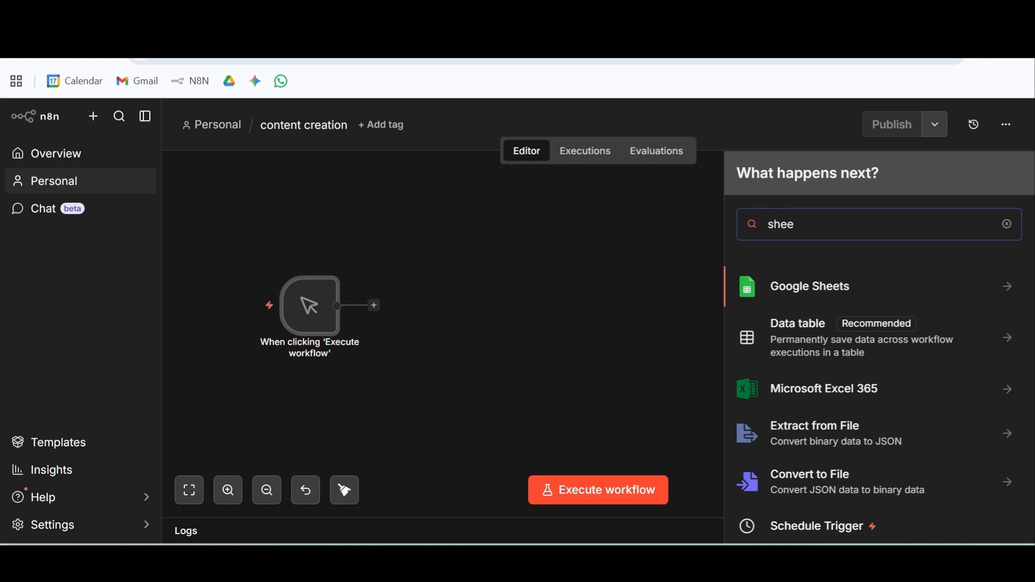
pyautogui.click(803, 291)
pyautogui.scroll(-2, 876, 400)
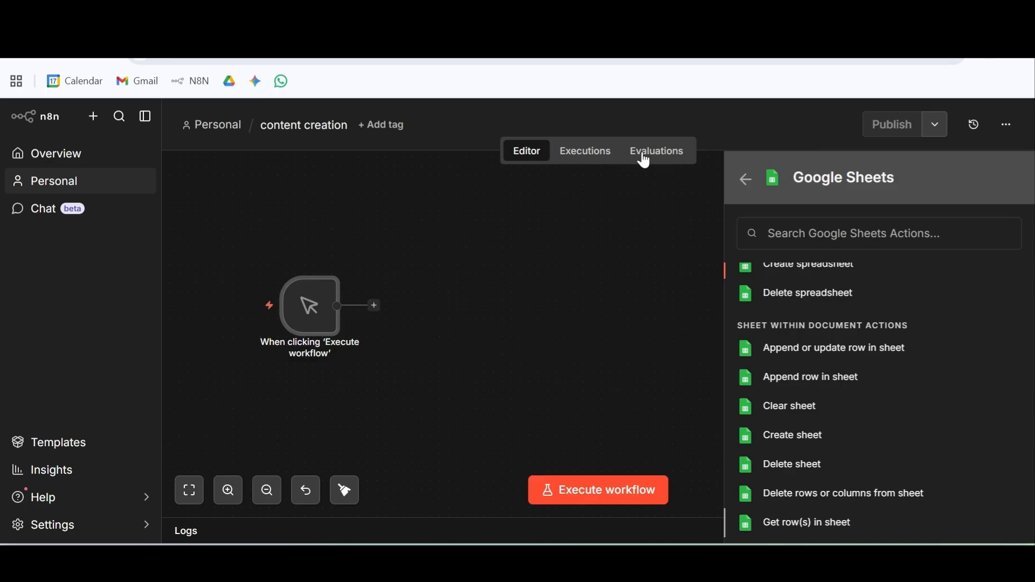
pyautogui.click(784, 518)
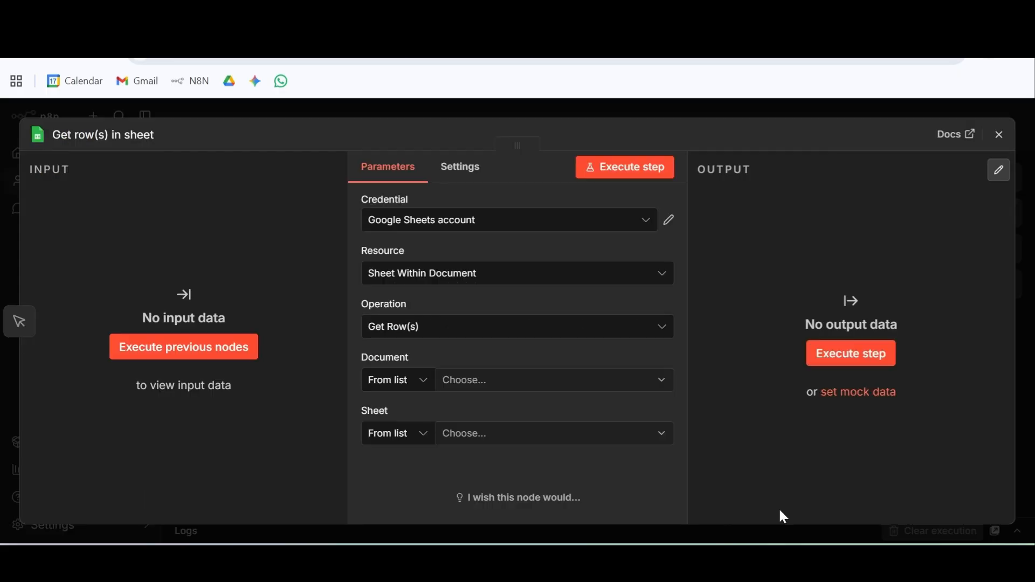
# Step: Set the node's document to content creation and its sheet to Sheet1
pyautogui.click(550, 380)
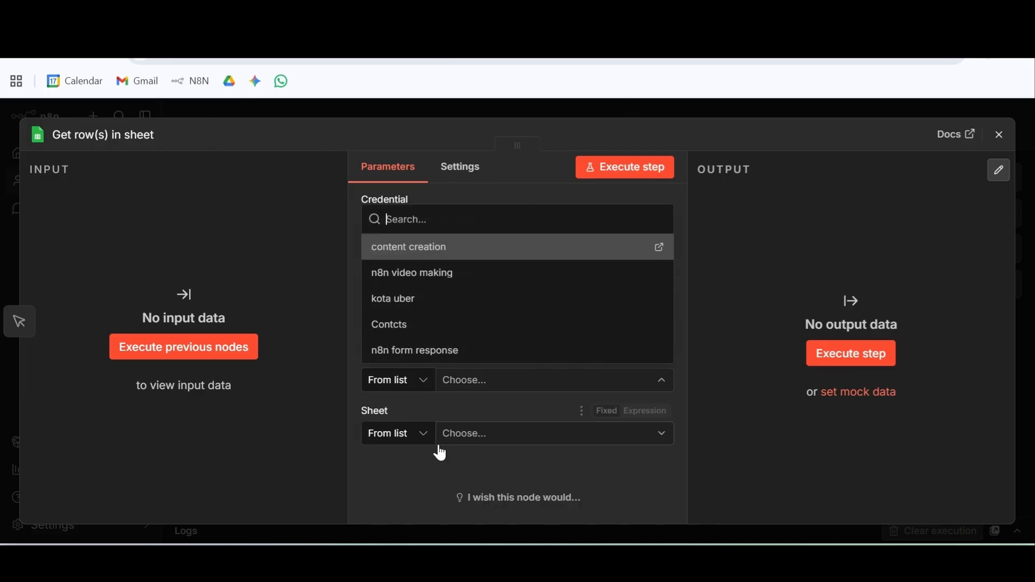
pyautogui.click(428, 249)
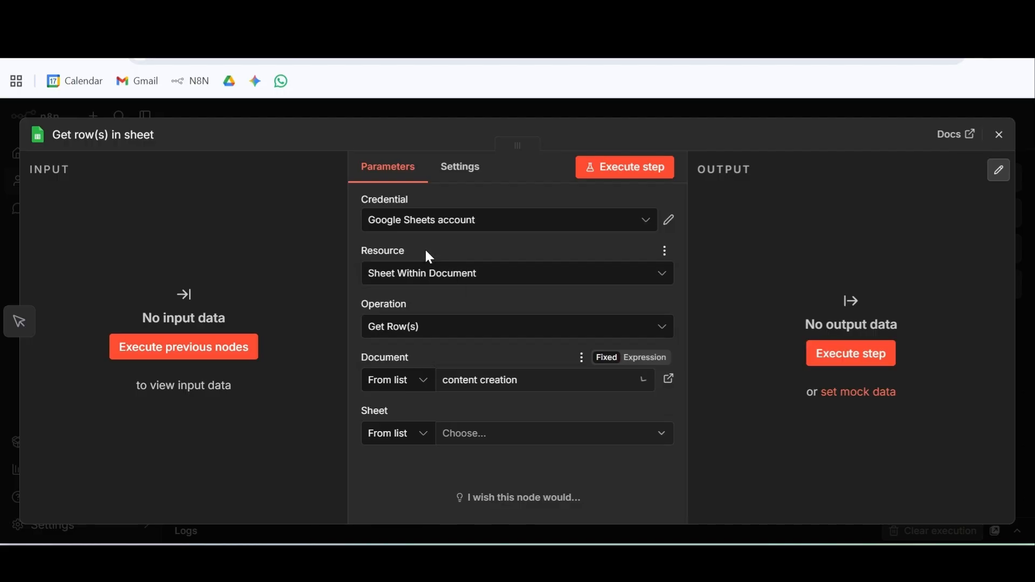
pyautogui.click(491, 434)
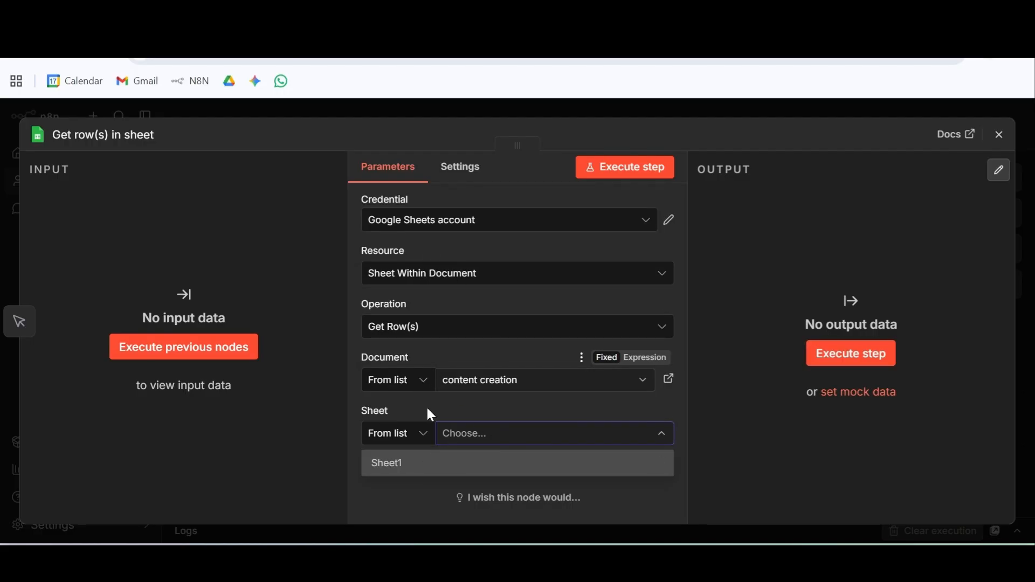
pyautogui.click(420, 464)
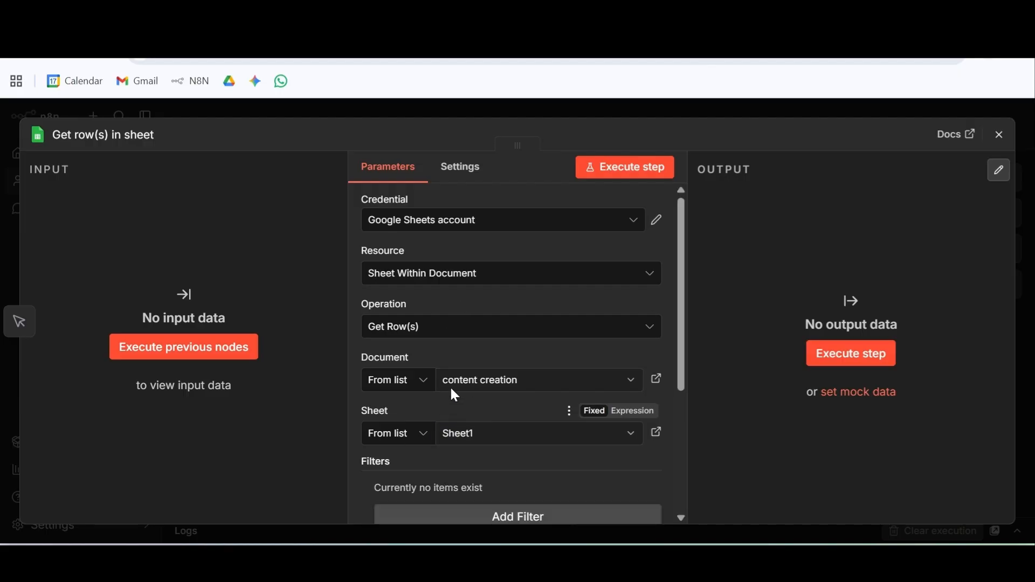
# Step: Add a filter that returns only rows whose status column has the value "not done"
pyautogui.scroll(-4, 455, 374)
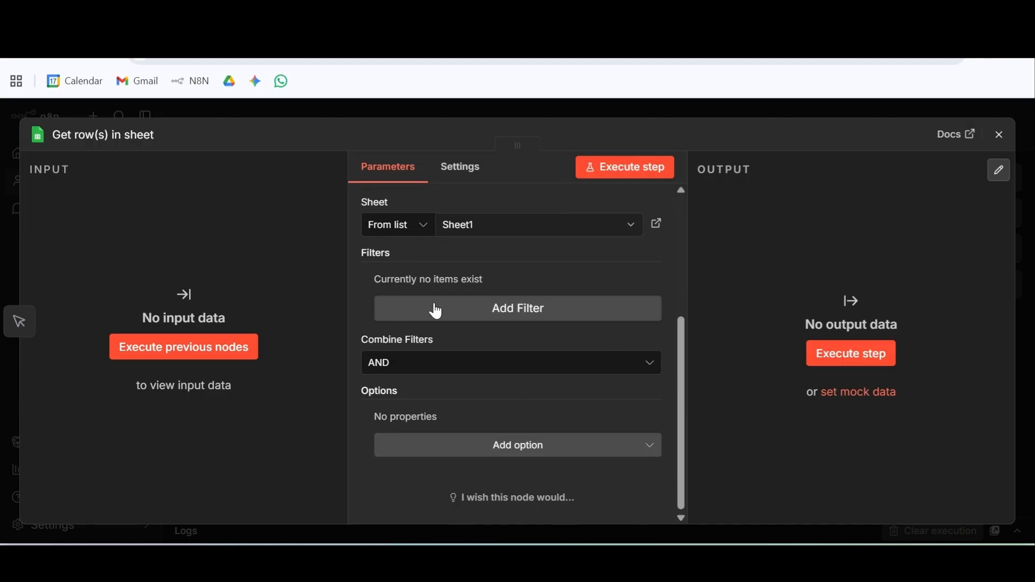
pyautogui.click(434, 309)
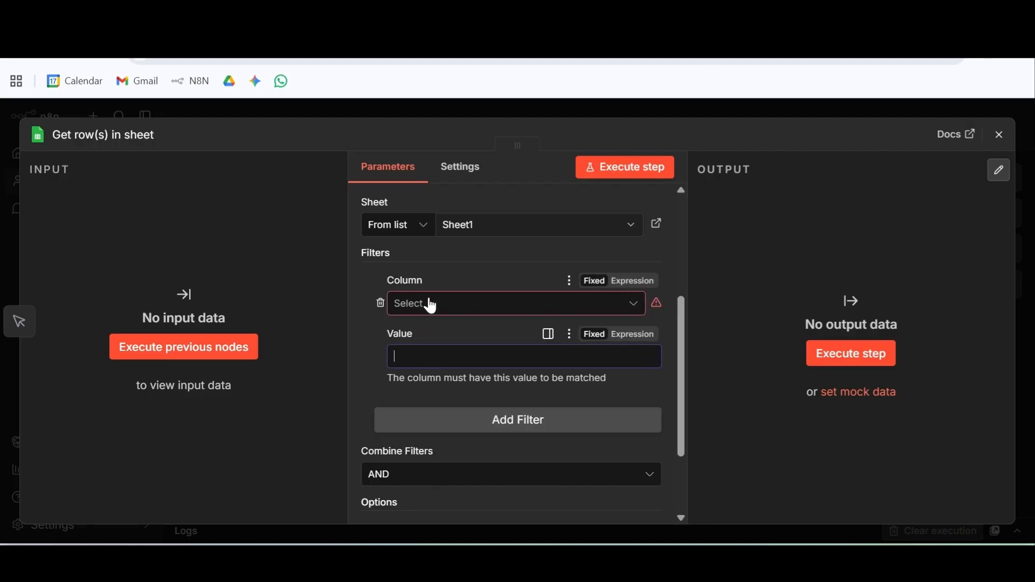
pyautogui.click(432, 309)
pyautogui.click(425, 370)
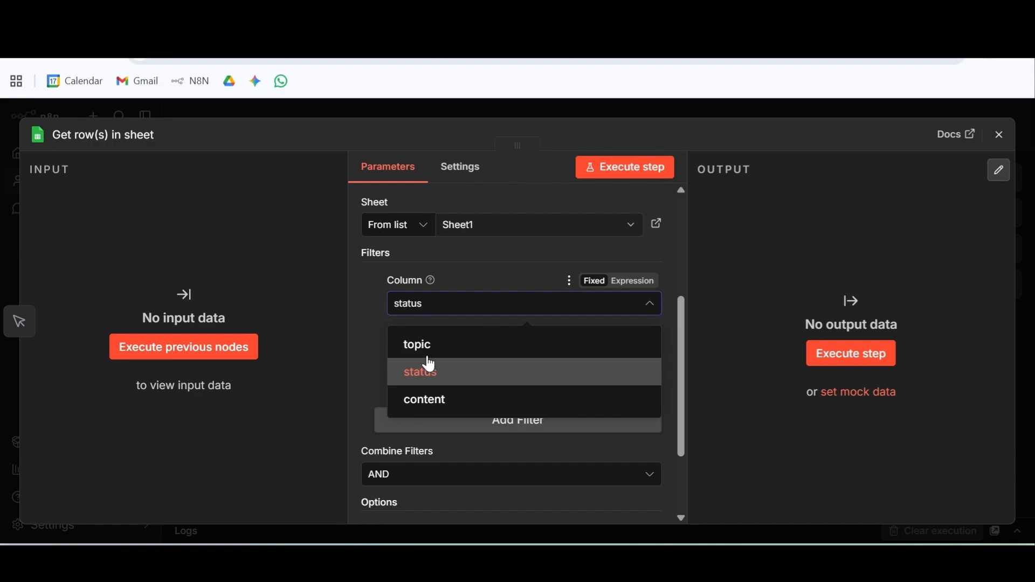
pyautogui.click(229, 32)
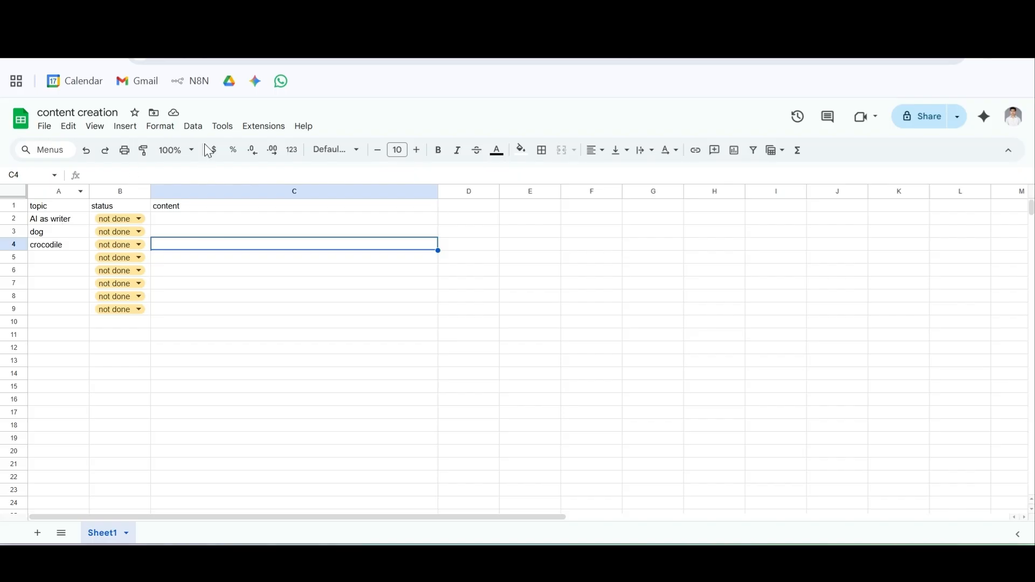
pyautogui.click(162, 33)
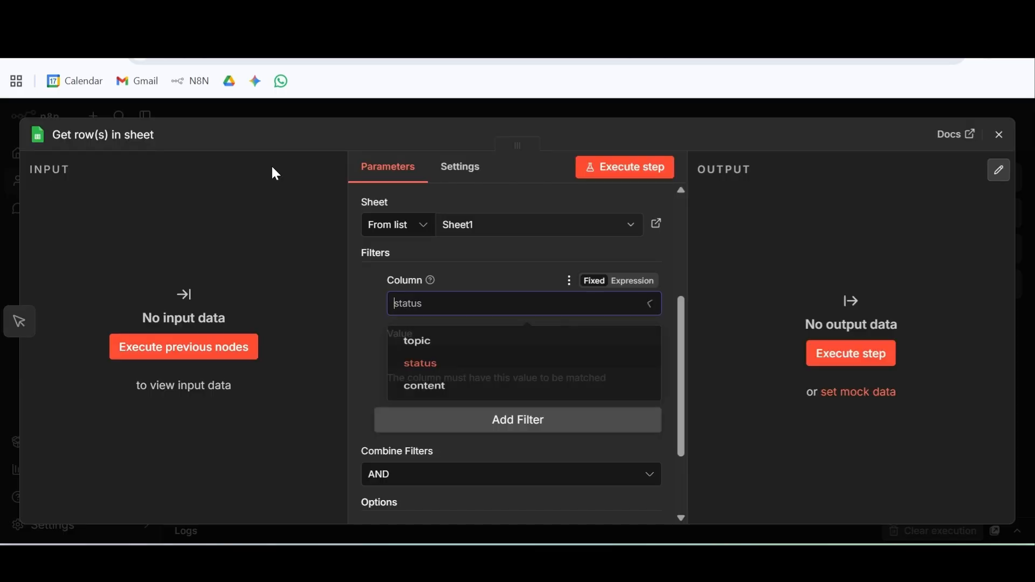
pyautogui.click(445, 373)
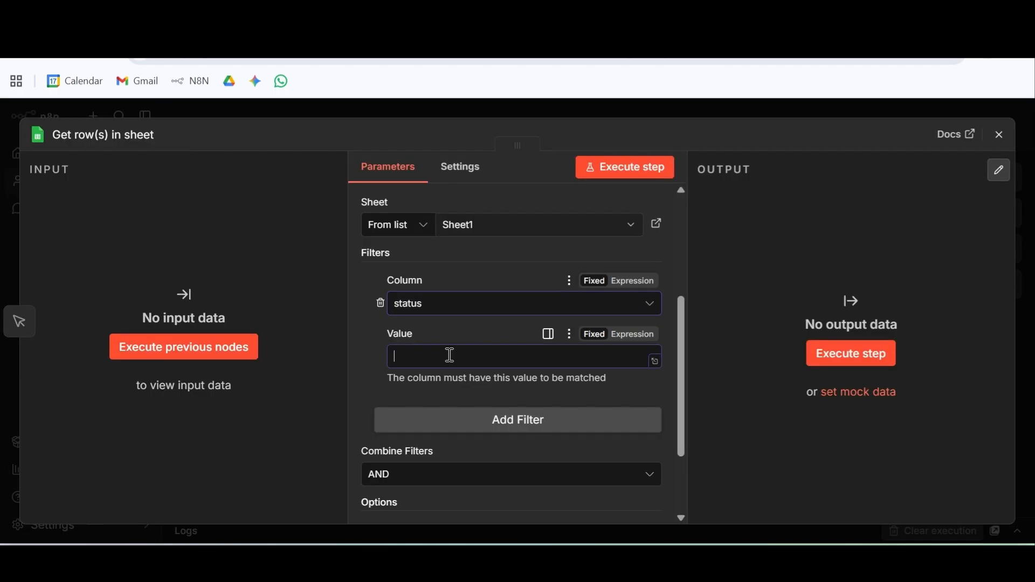
pyautogui.click(451, 354)
pyautogui.write('not ')
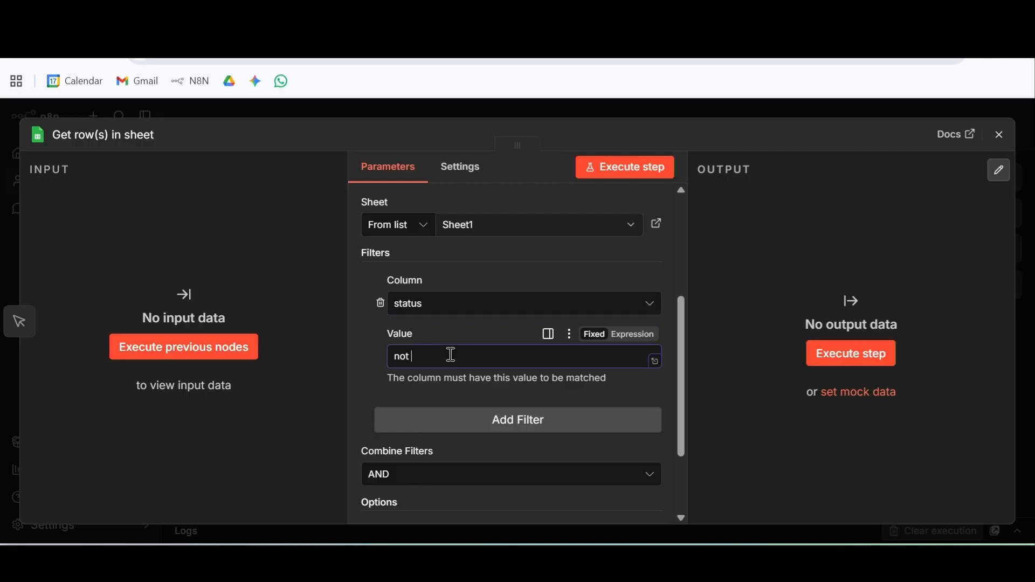
pyautogui.write('done')
# Step: Execute the Get row(s) in sheet node and examine the topic and status of the returned rows
pyautogui.scroll(-3, 635, 355)
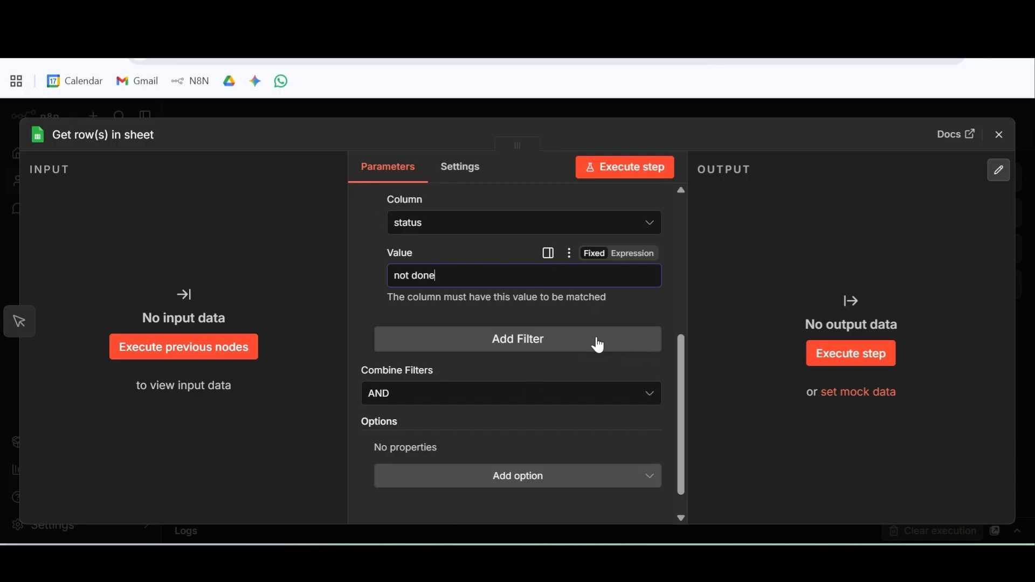
pyautogui.click(615, 177)
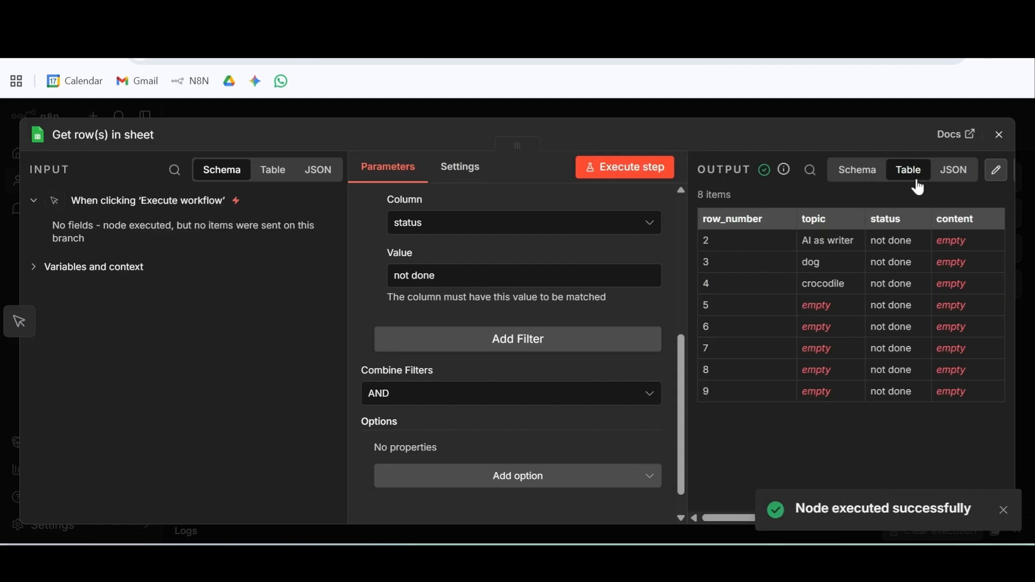
pyautogui.moveTo(904, 238); pyautogui.dragTo(911, 380)
pyautogui.click(857, 253)
pyautogui.moveTo(857, 253); pyautogui.dragTo(869, 397)
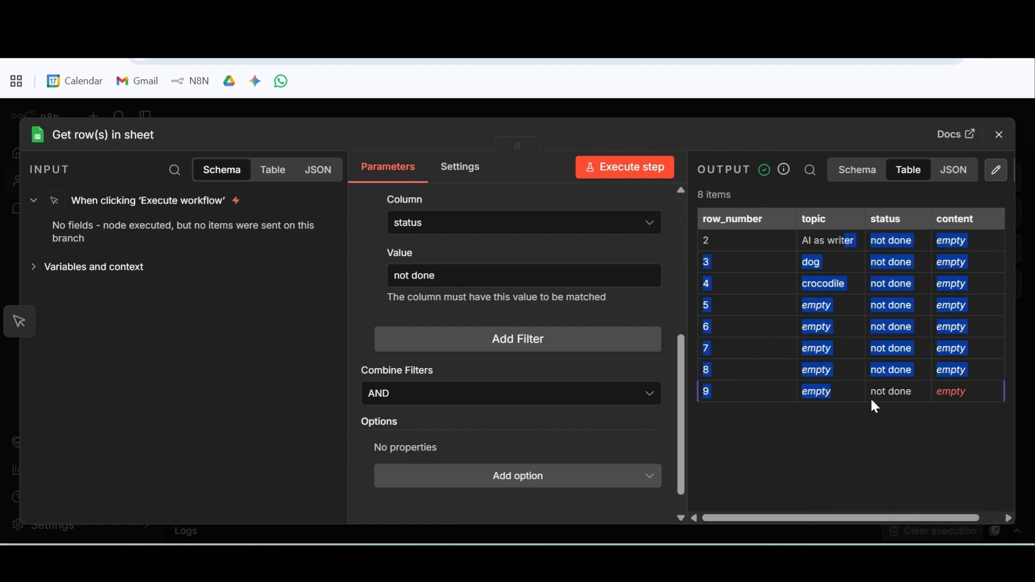
pyautogui.click(803, 432)
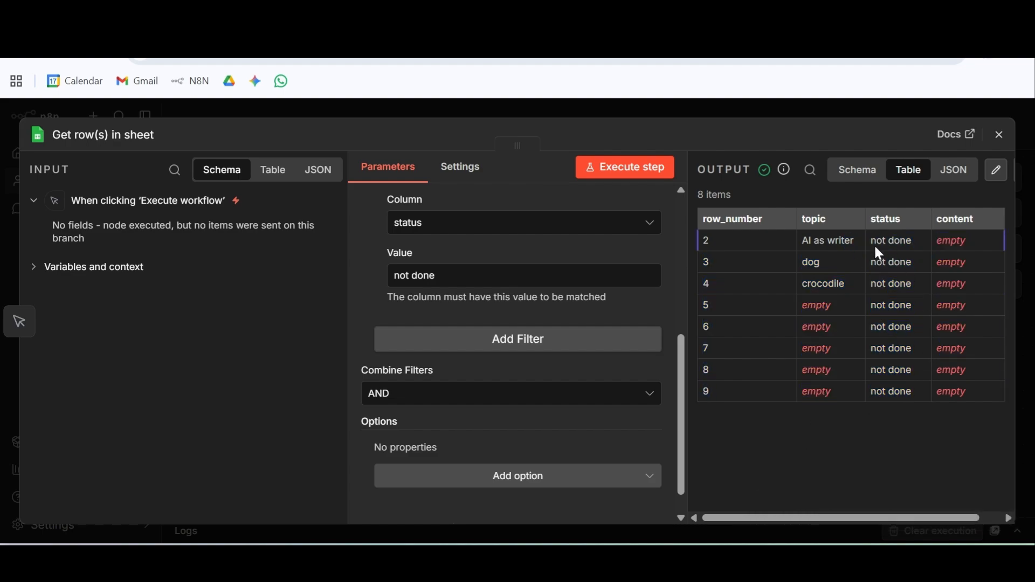
pyautogui.moveTo(827, 241); pyautogui.dragTo(889, 242)
pyautogui.moveTo(808, 263); pyautogui.dragTo(932, 269)
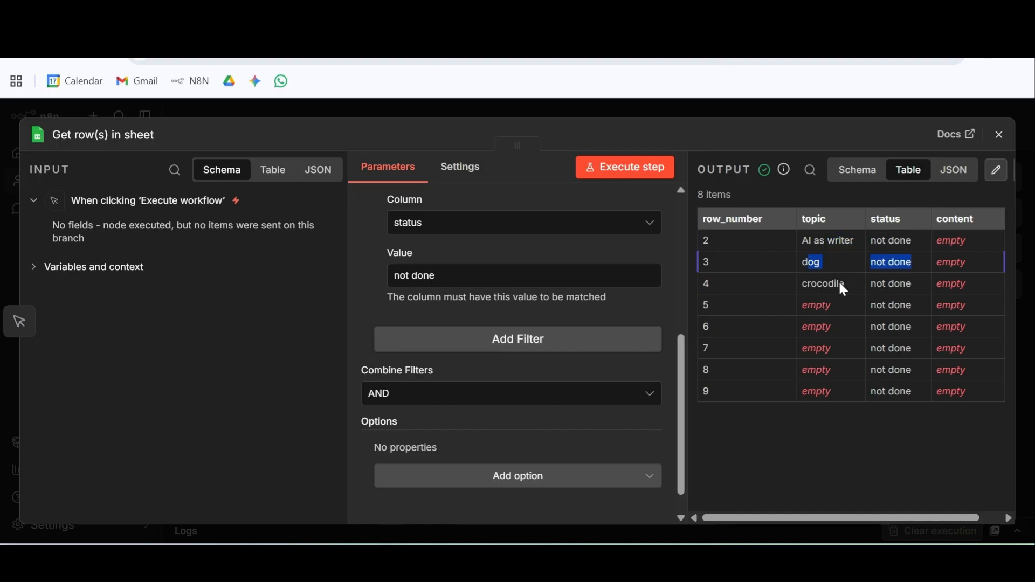
pyautogui.moveTo(853, 285); pyautogui.dragTo(900, 287)
pyautogui.moveTo(800, 263); pyautogui.dragTo(919, 392)
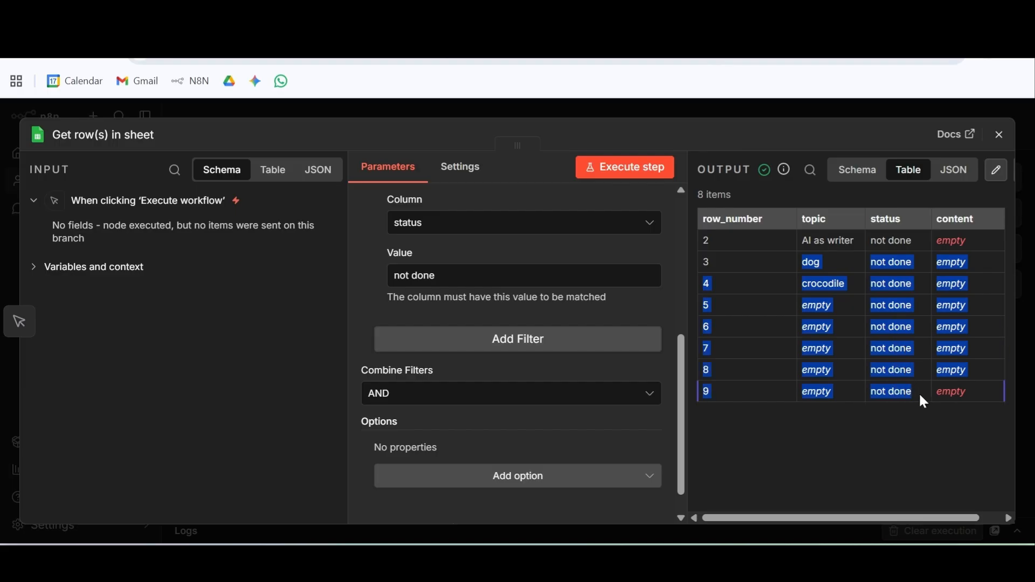
pyautogui.click(914, 467)
pyautogui.moveTo(799, 262); pyautogui.dragTo(818, 284)
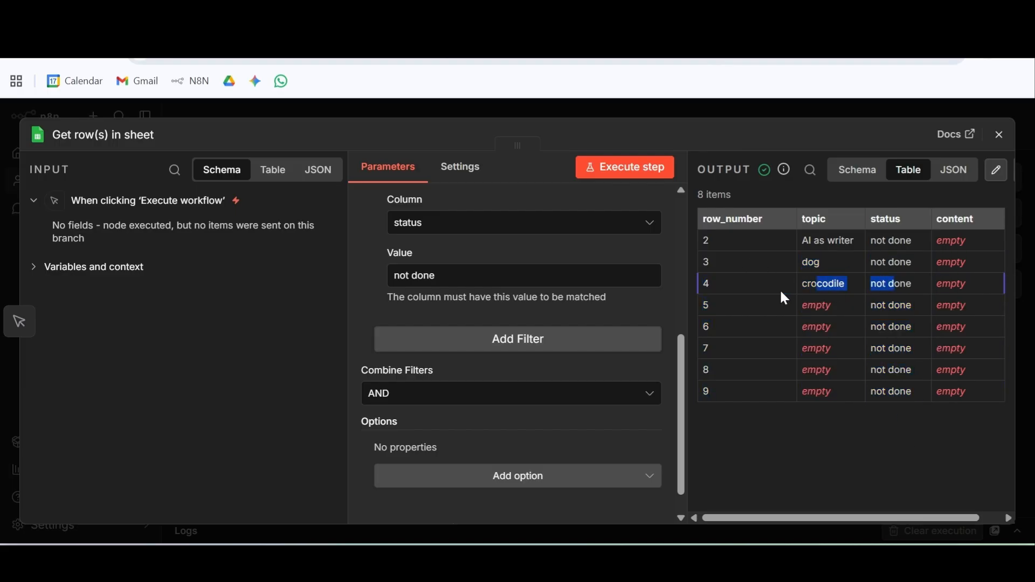
# Step: Enable the Return only First Matching Row option, execute the node again and close its settings
pyautogui.click(628, 484)
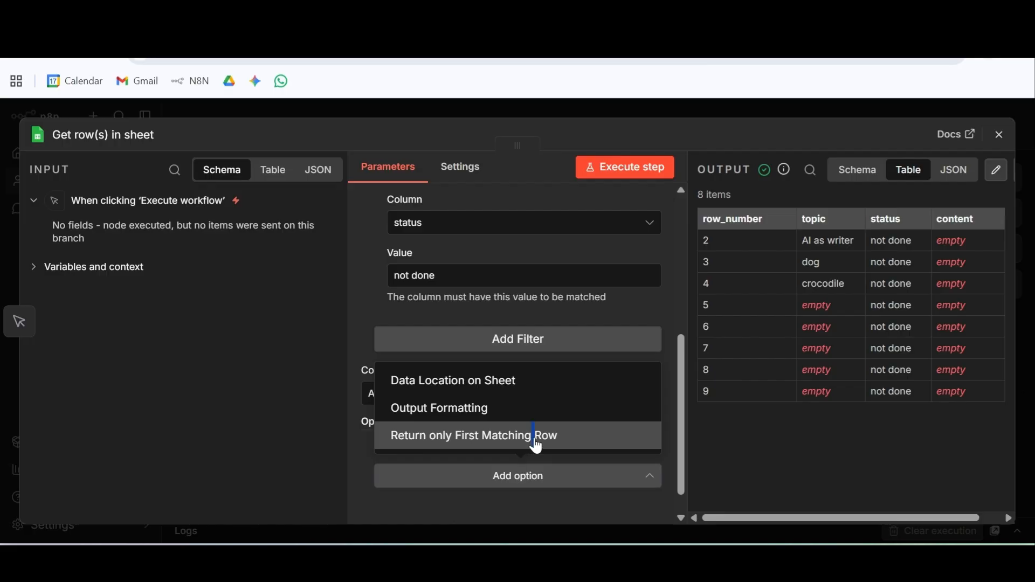
pyautogui.click(602, 445)
pyautogui.scroll(-1, 469, 406)
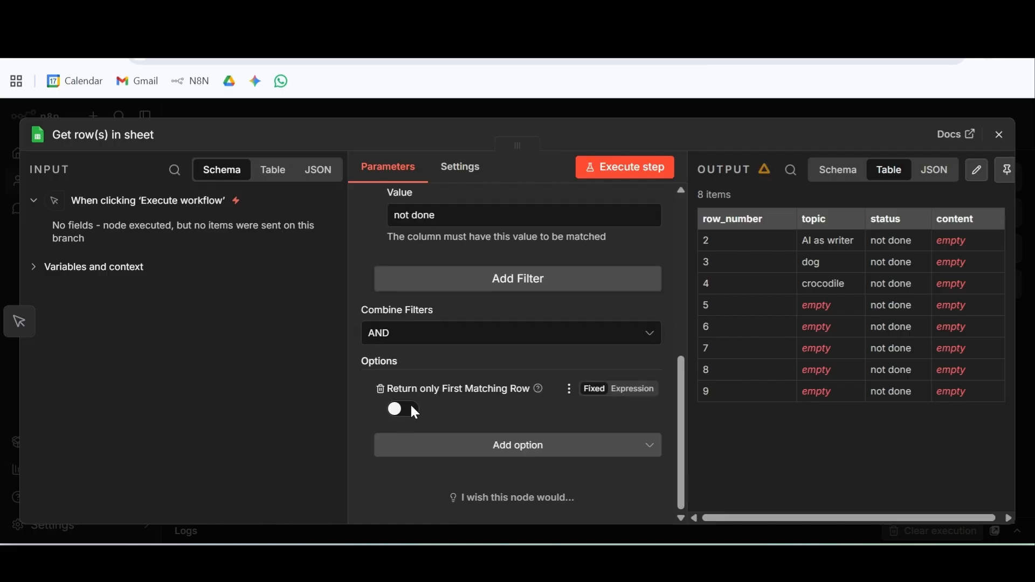
pyautogui.click(411, 405)
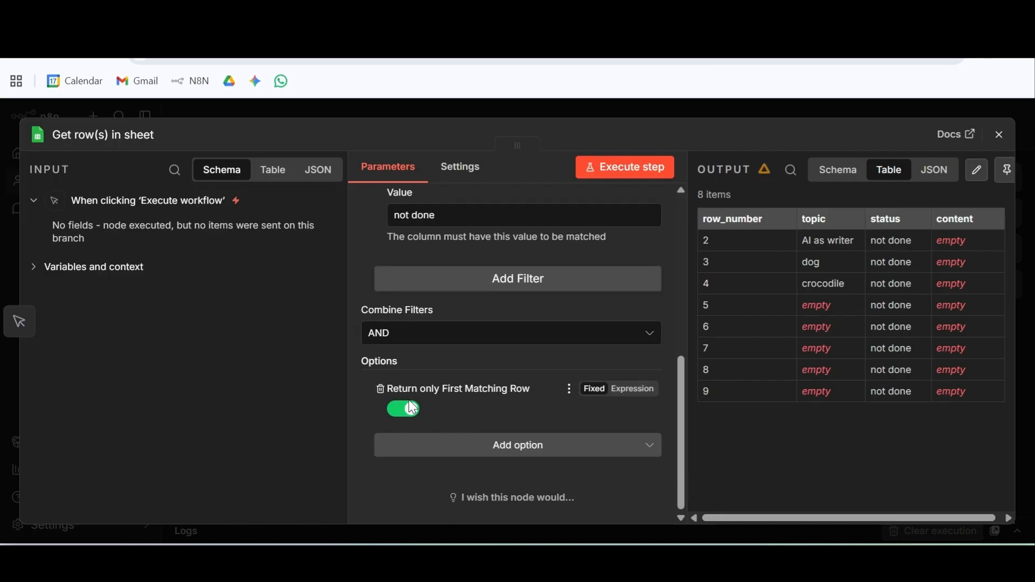
pyautogui.click(667, 164)
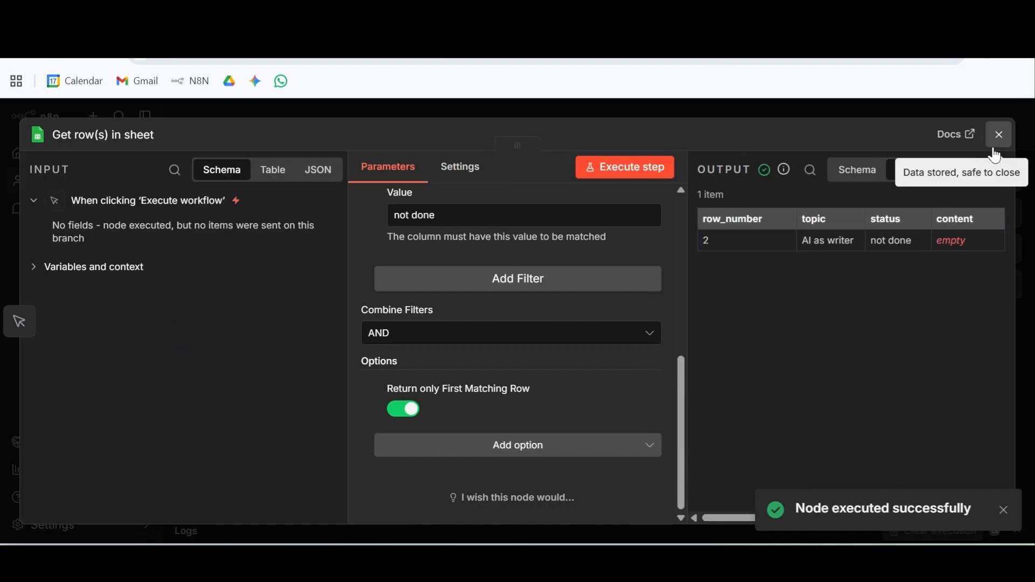
pyautogui.press('Escape')
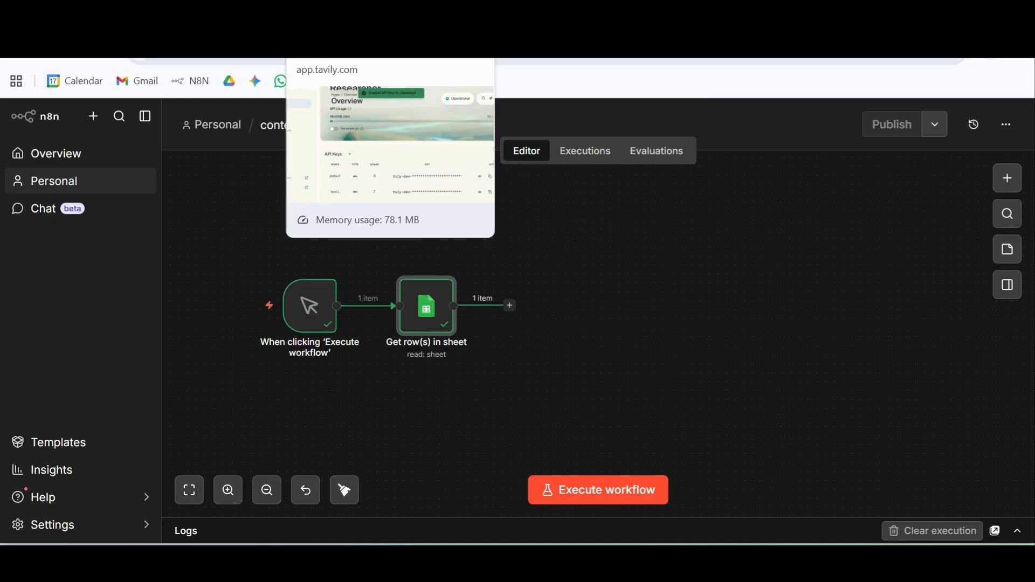
# Step: Switch to the Tavily website and log in to the account dashboard
pyautogui.click(328, 27)
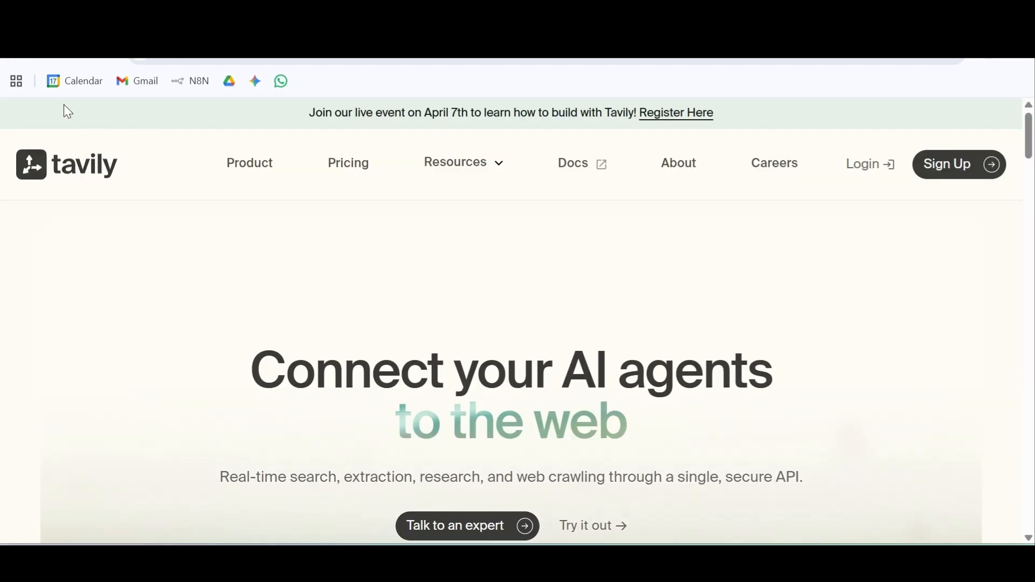
pyautogui.click(23, 60)
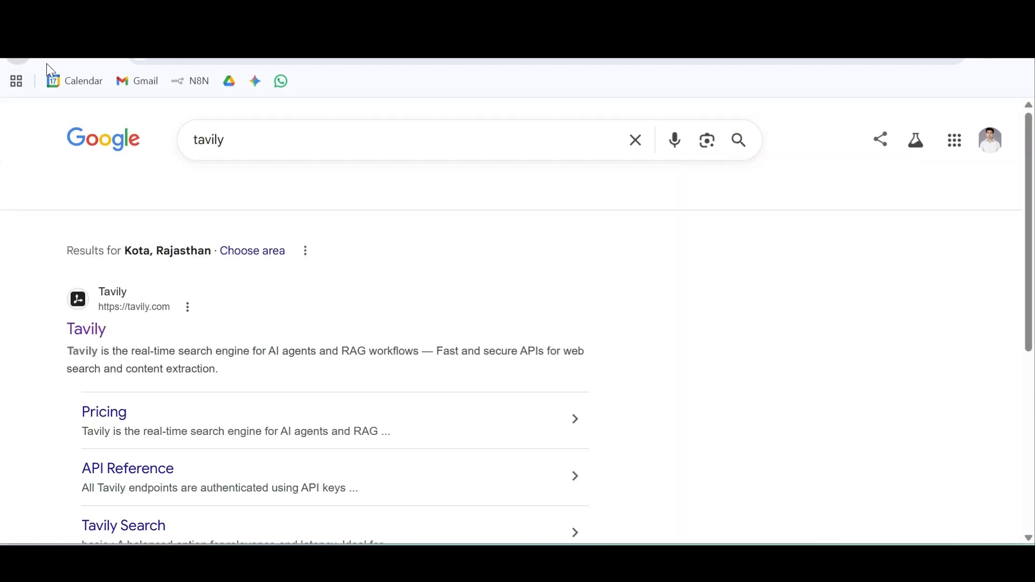
pyautogui.click(48, 61)
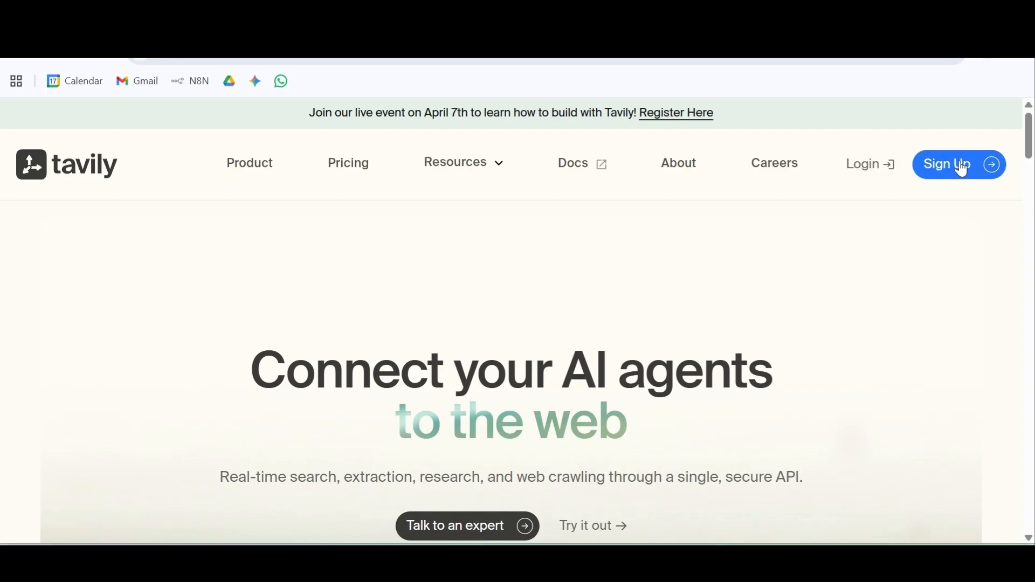
pyautogui.click(871, 171)
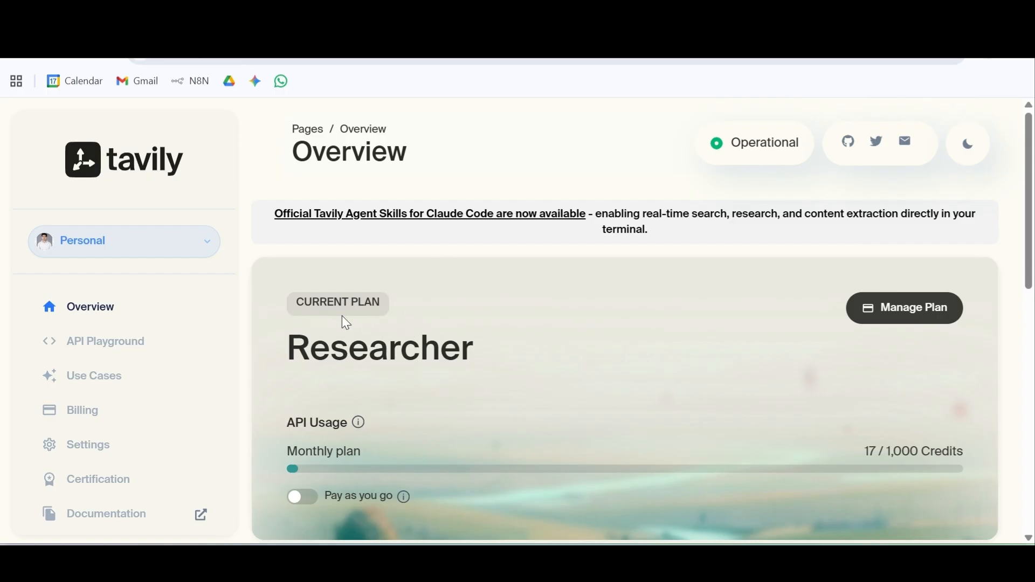
# Step: Examine the current plan, monthly credit usage and API keys on the Tavily overview page, and return to the n8n workflow
pyautogui.moveTo(291, 339); pyautogui.dragTo(475, 355)
pyautogui.scroll(-2, 854, 326)
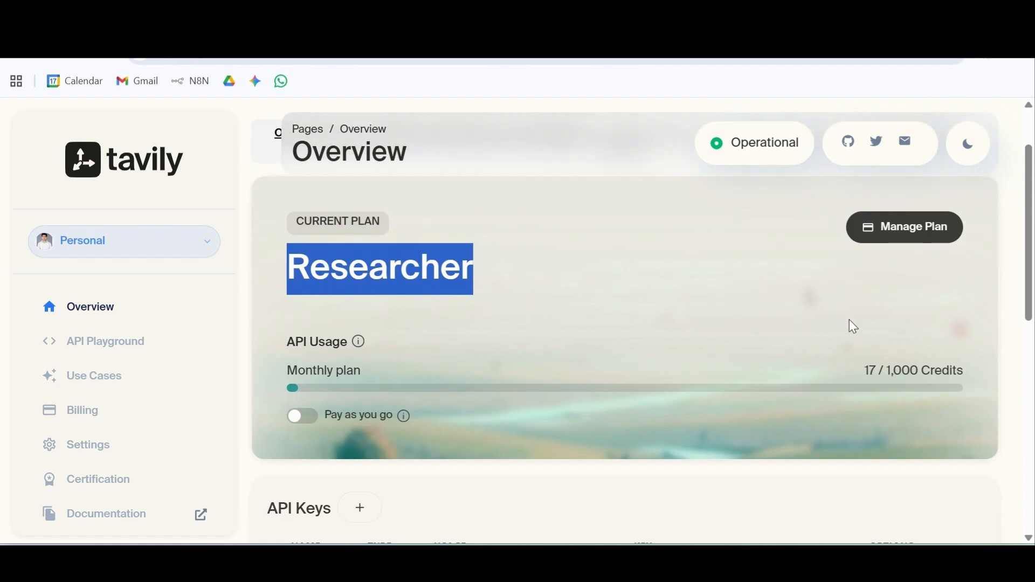
pyautogui.moveTo(862, 368); pyautogui.dragTo(956, 345)
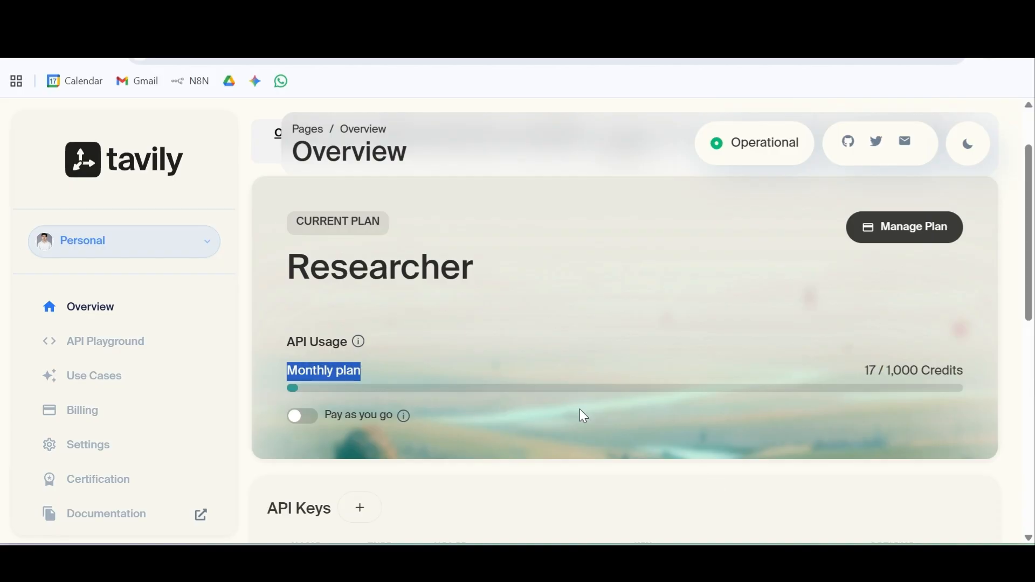
pyautogui.scroll(-7, 580, 416)
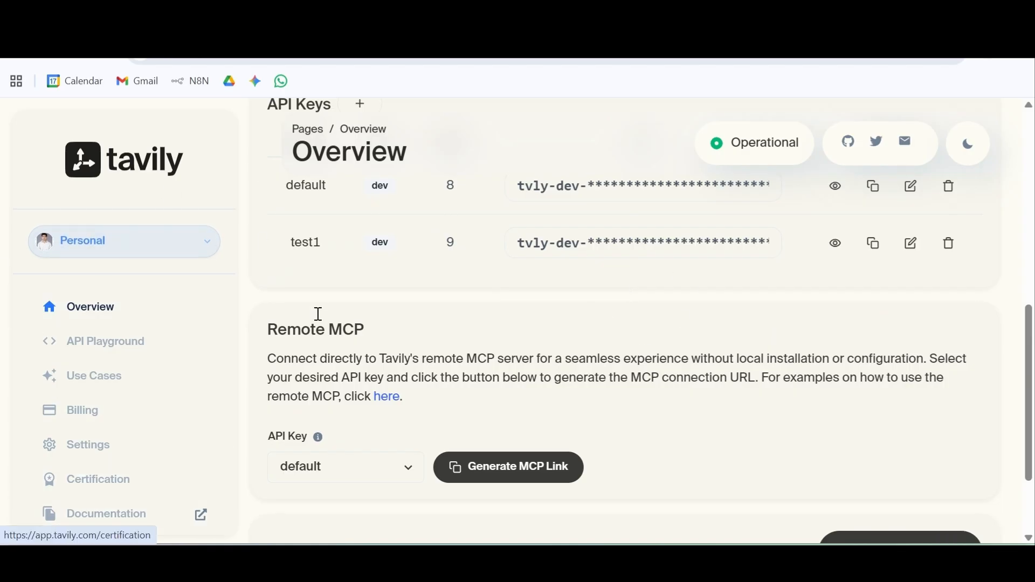
pyautogui.click(102, 517)
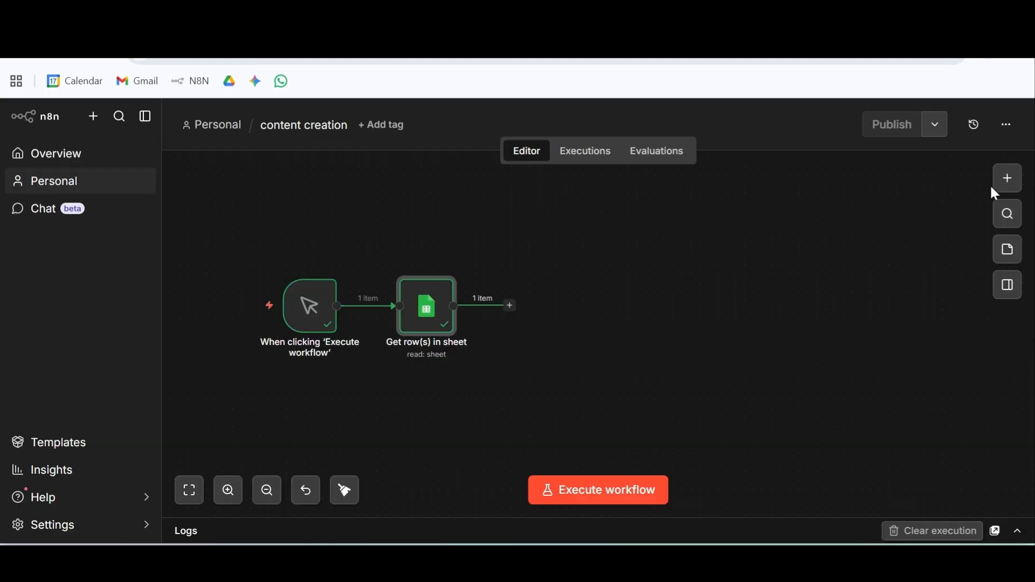
# Step: Search the node library for Tavily and try to install the verified Tavily node
pyautogui.click(1007, 181)
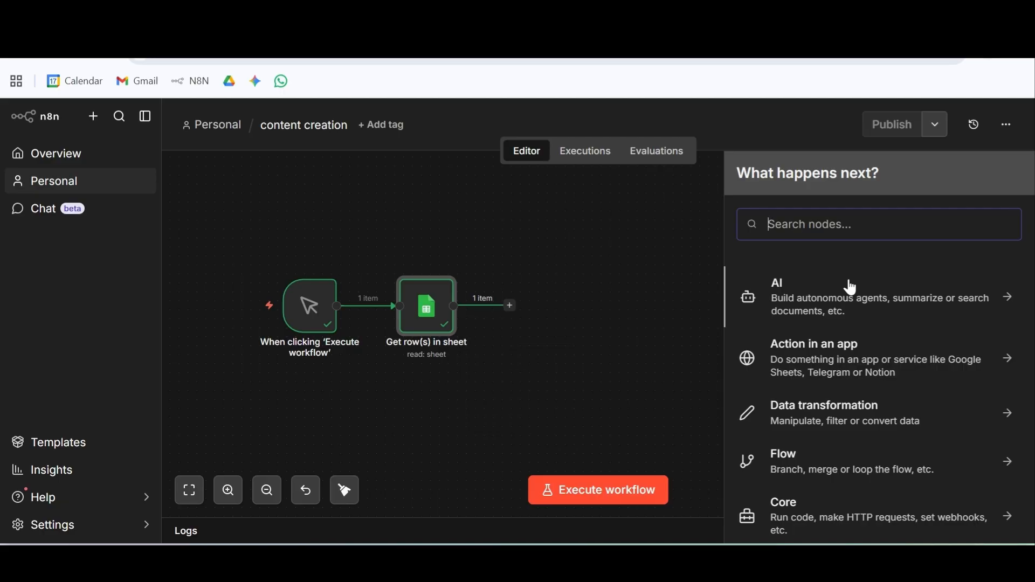
pyautogui.write('tav')
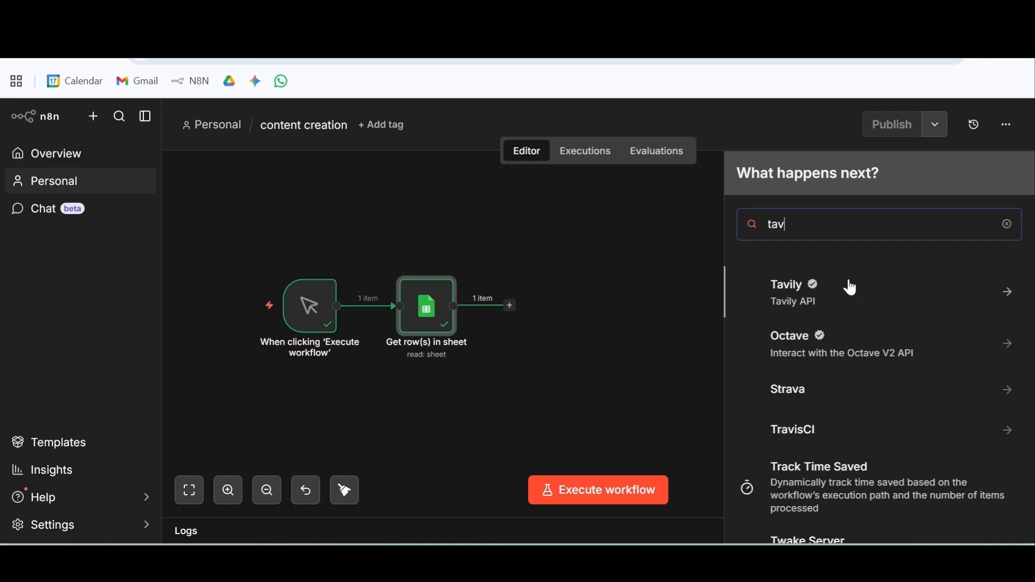
pyautogui.click(799, 300)
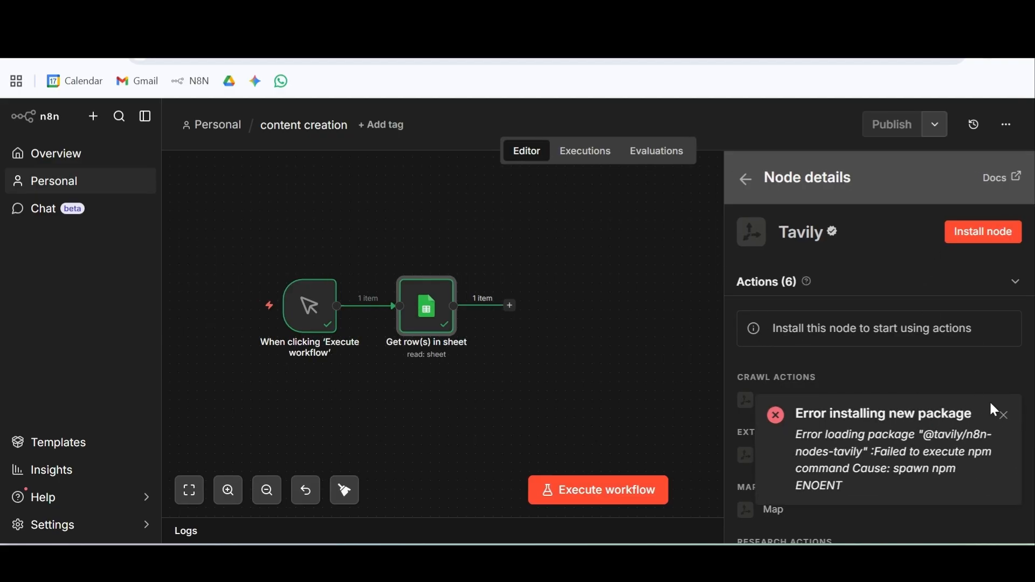
pyautogui.click(1005, 416)
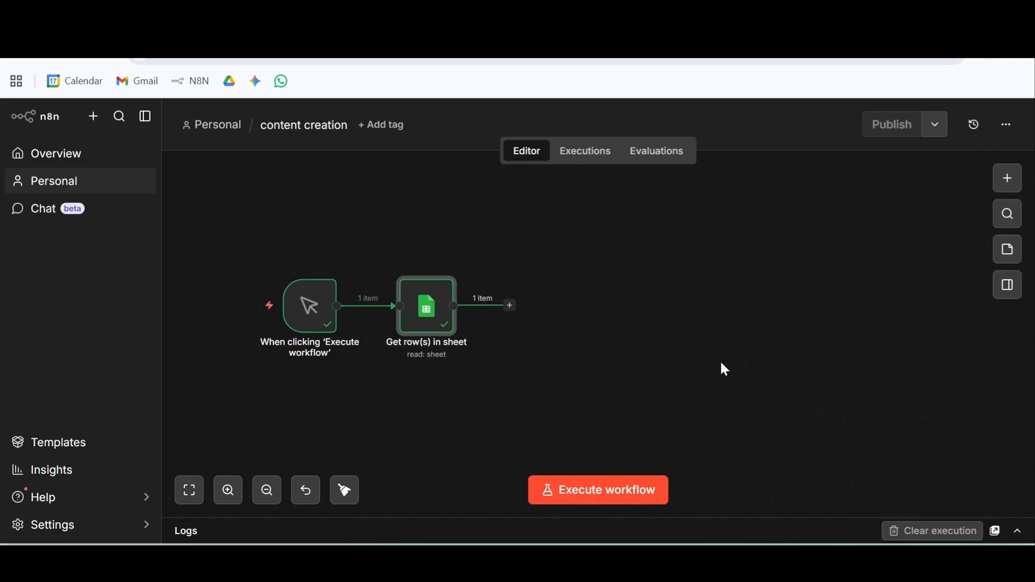
# Step: Add an HTTP Request node after Get row(s) in sheet and open its cURL import
pyautogui.click(510, 307)
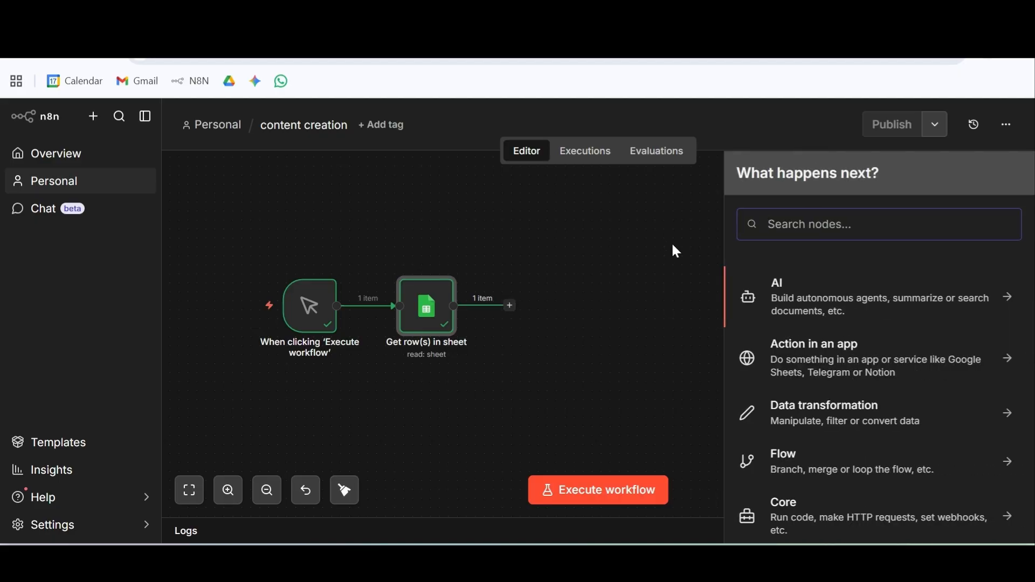
pyautogui.write('htt')
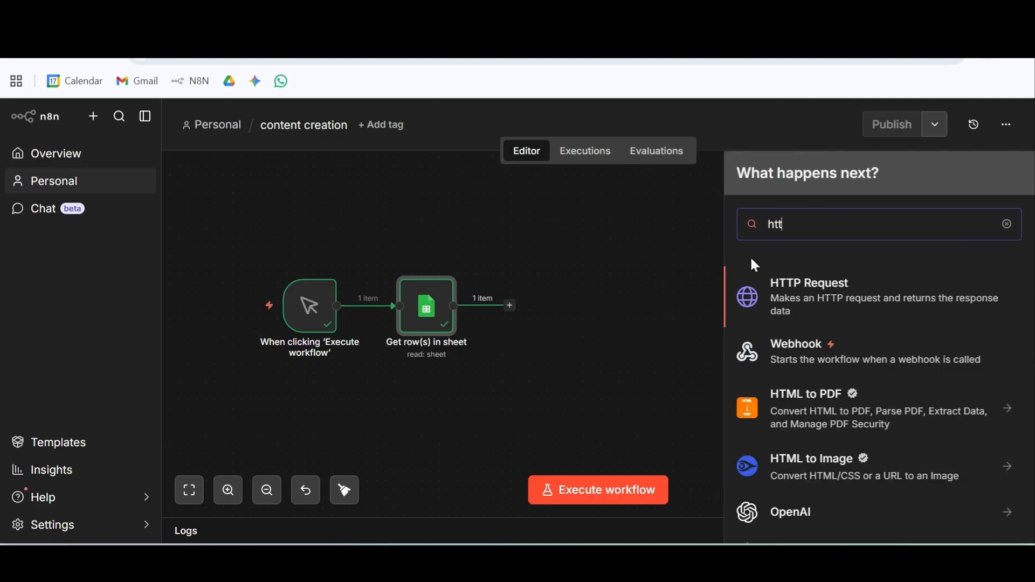
pyautogui.click(786, 292)
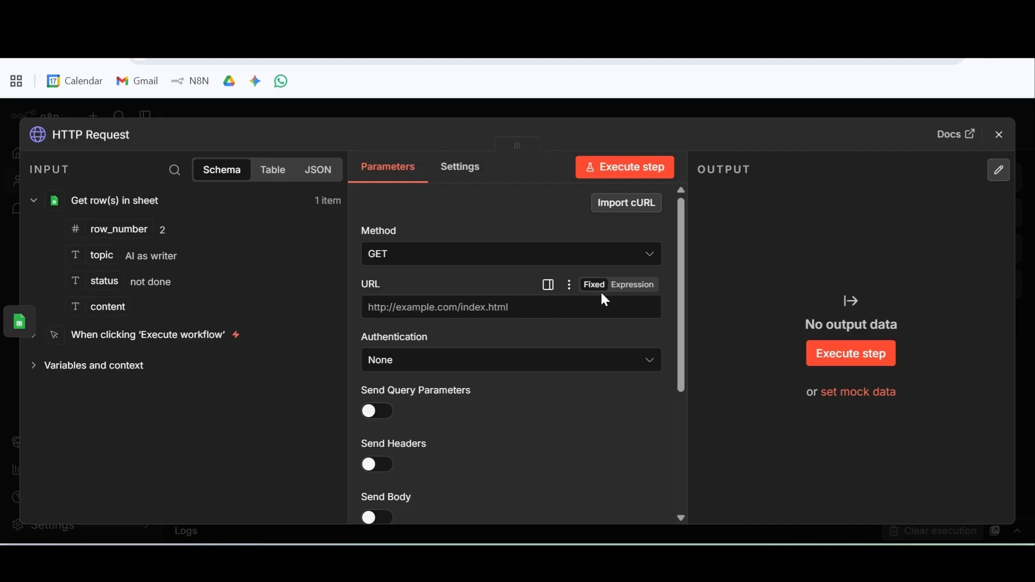
pyautogui.click(629, 204)
# Step: Switch to the Tavily dashboard and open its documentation
pyautogui.hotkey('ctrl', 'Tab')
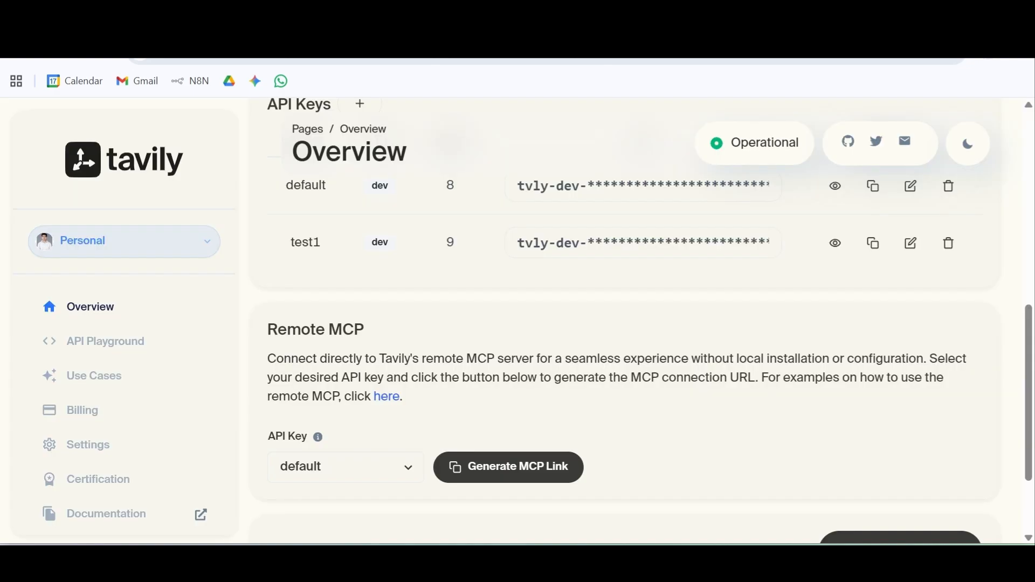
pyautogui.hotkey('ctrl', 'Tab')
pyautogui.hotkey('ctrl', 'shift', 'Tab')
pyautogui.scroll(-2, 145, 401)
pyautogui.click(104, 434)
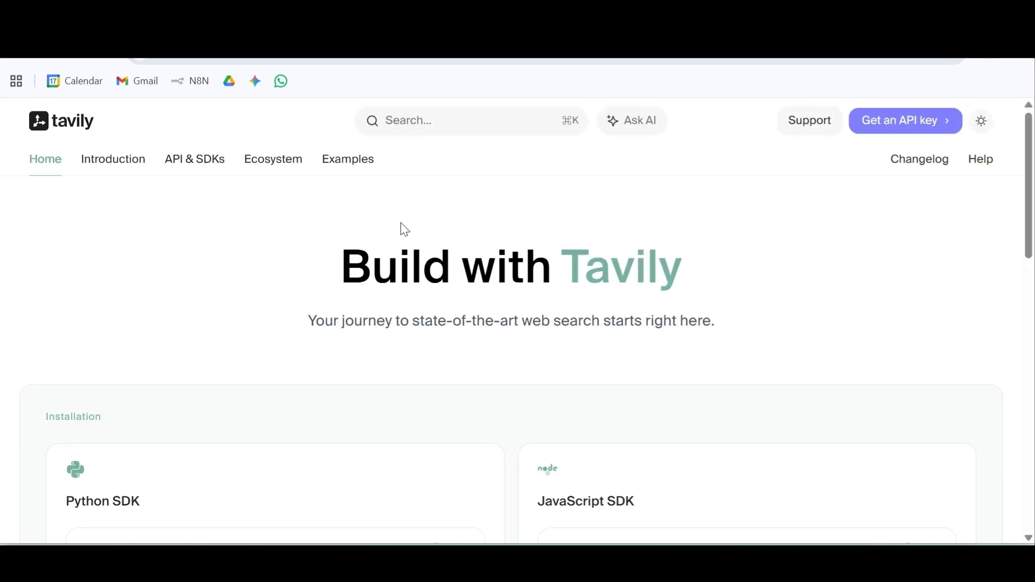
# Step: Show the cURL version of the Search the web example and copy its code
pyautogui.scroll(-4, 407, 232)
pyautogui.scroll(-5, 410, 236)
pyautogui.scroll(3, 423, 311)
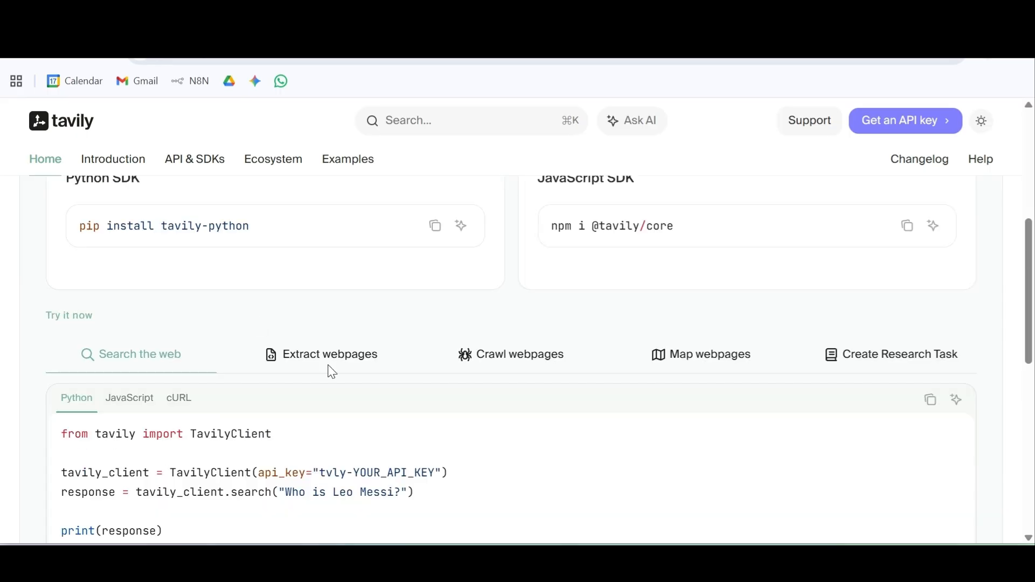
pyautogui.scroll(2, 226, 359)
pyautogui.click(180, 481)
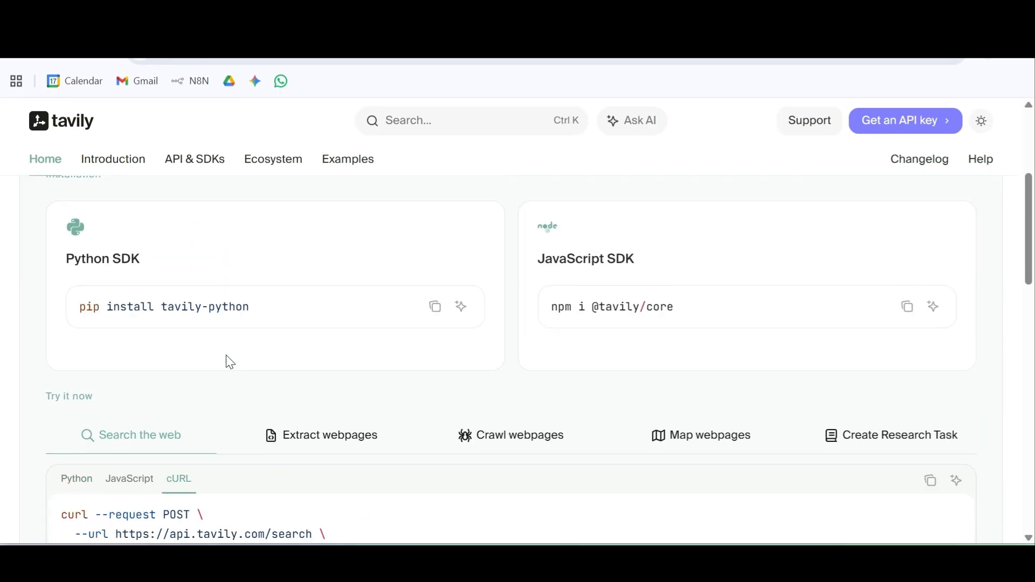
pyautogui.scroll(-2, 177, 478)
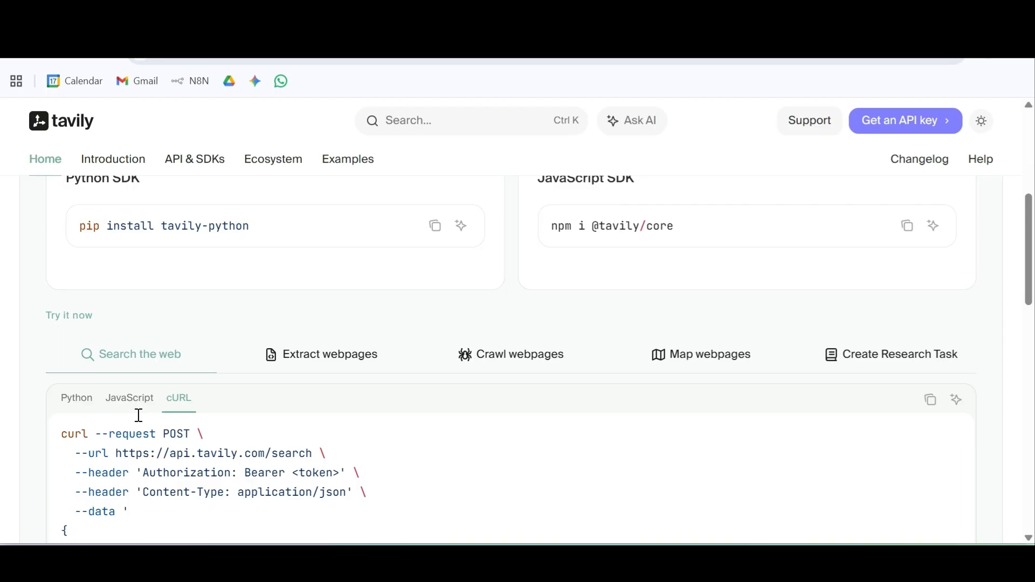
pyautogui.scroll(-4, 272, 393)
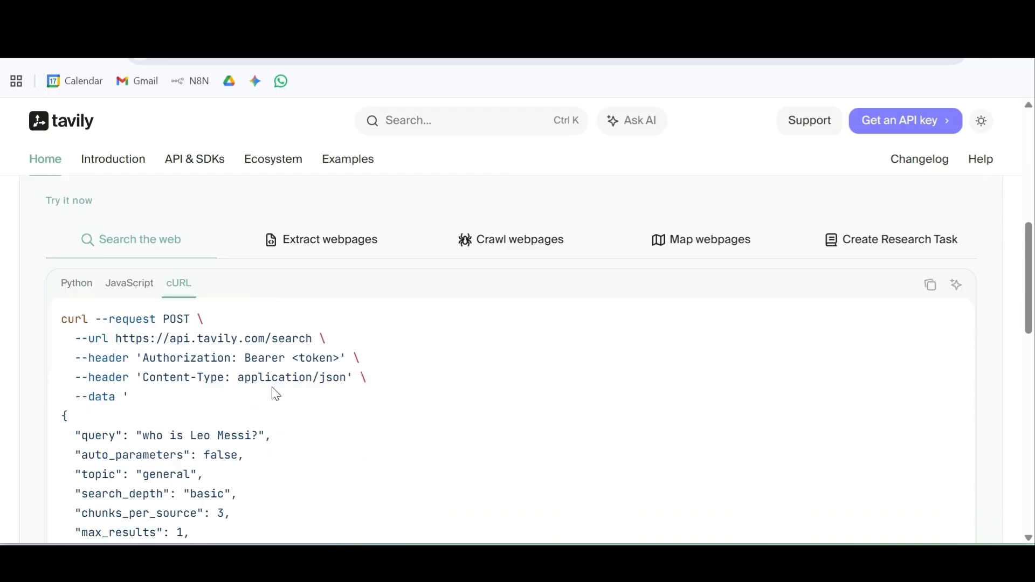
pyautogui.click(925, 237)
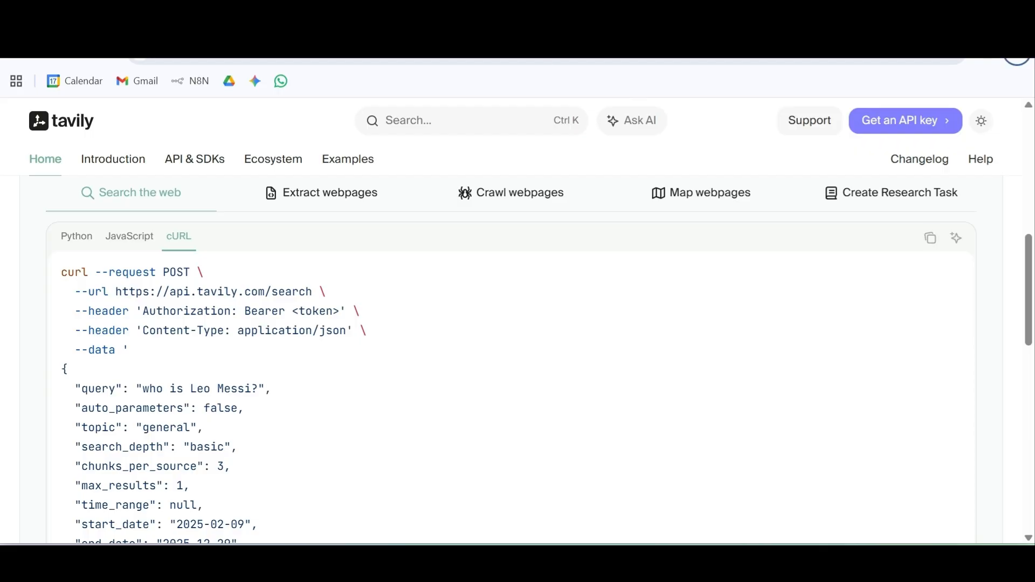
# Step: Import the copied Tavily search cURL command into the HTTP Request node and review the imported method, URL, headers and body
pyautogui.click(636, 32)
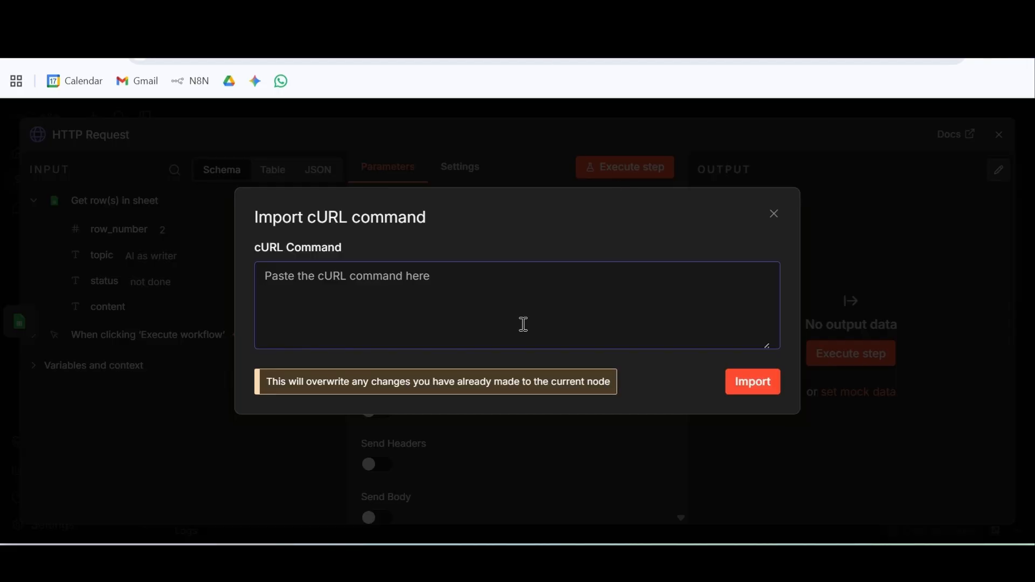
pyautogui.hotkey('ctrl', 'v')
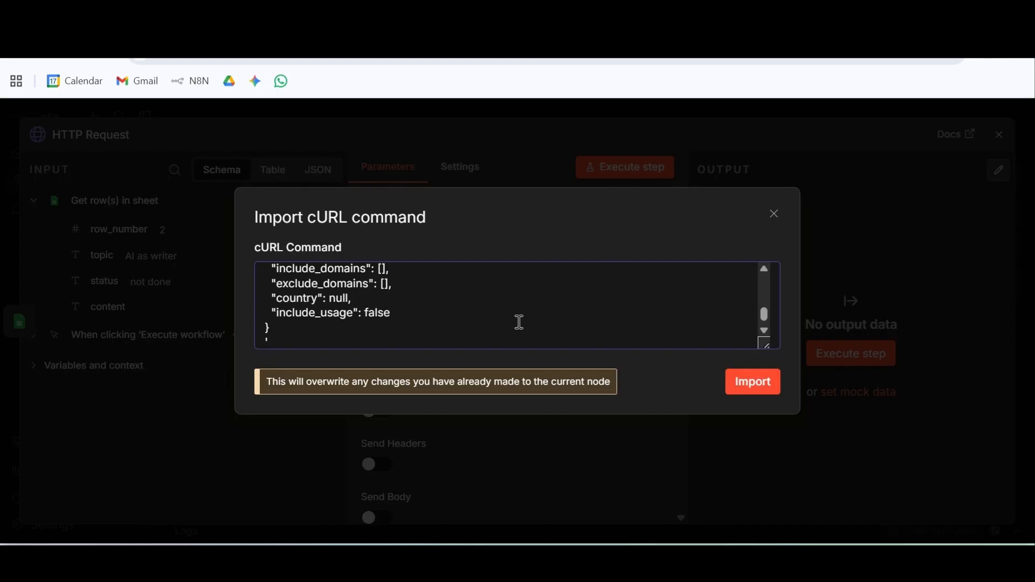
pyautogui.click(754, 383)
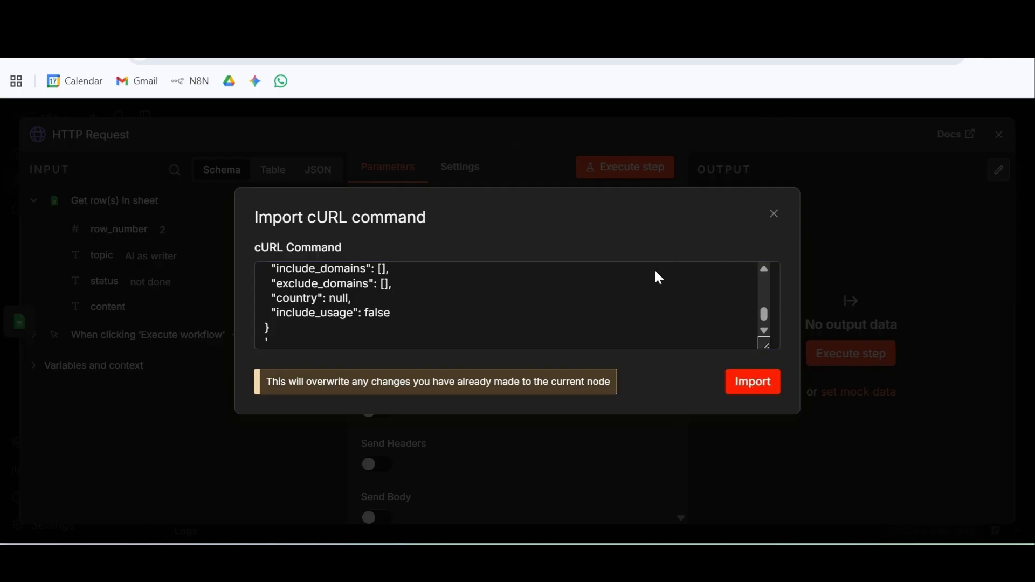
pyautogui.scroll(-10, 575, 379)
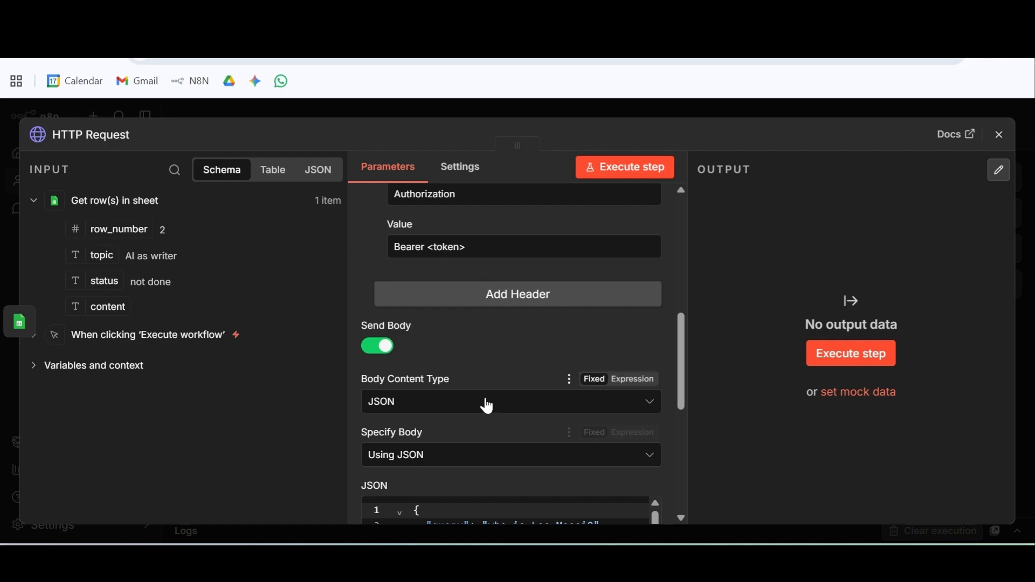
pyautogui.scroll(10, 485, 405)
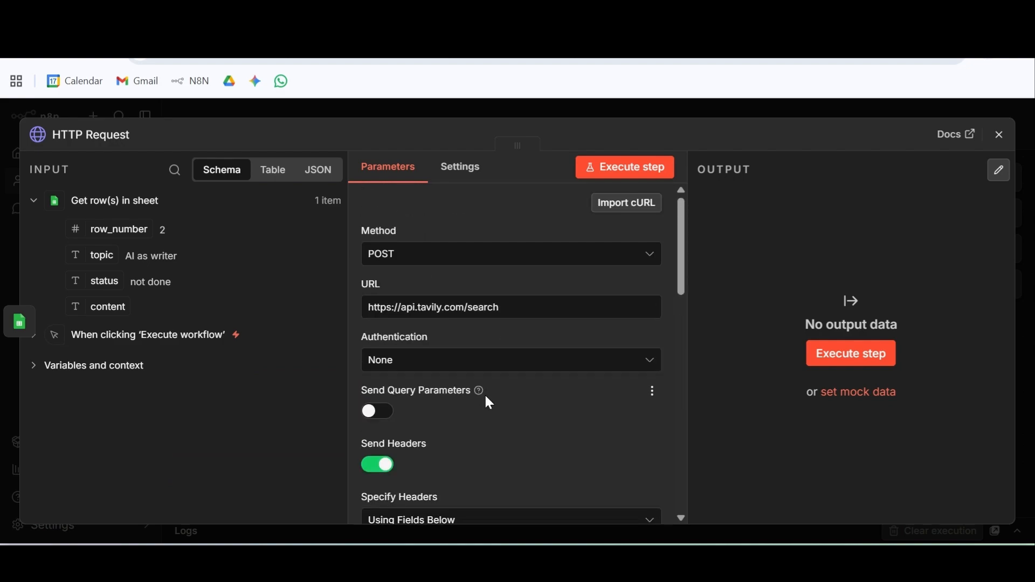
pyautogui.scroll(-5, 488, 399)
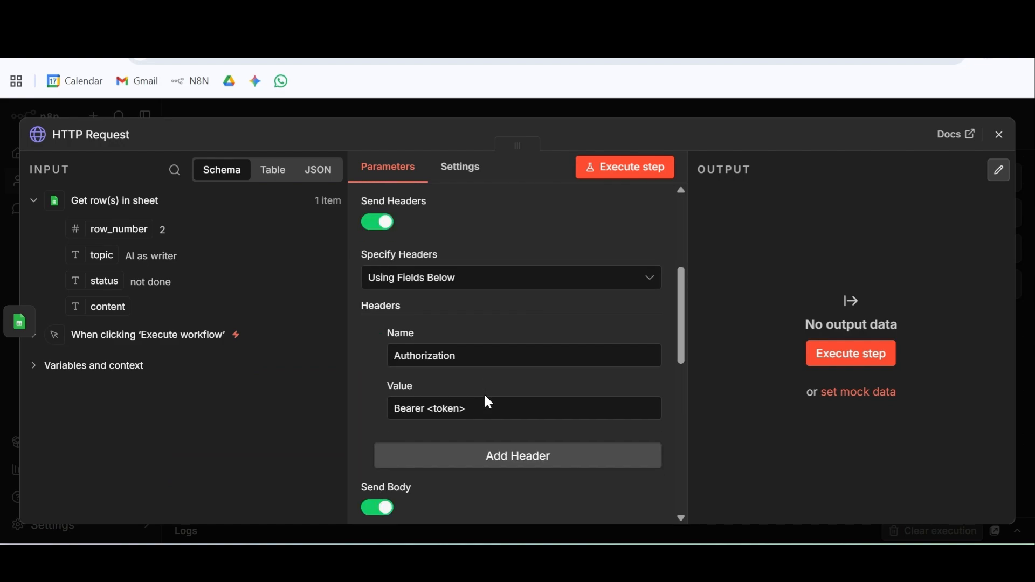
pyautogui.scroll(-4, 488, 402)
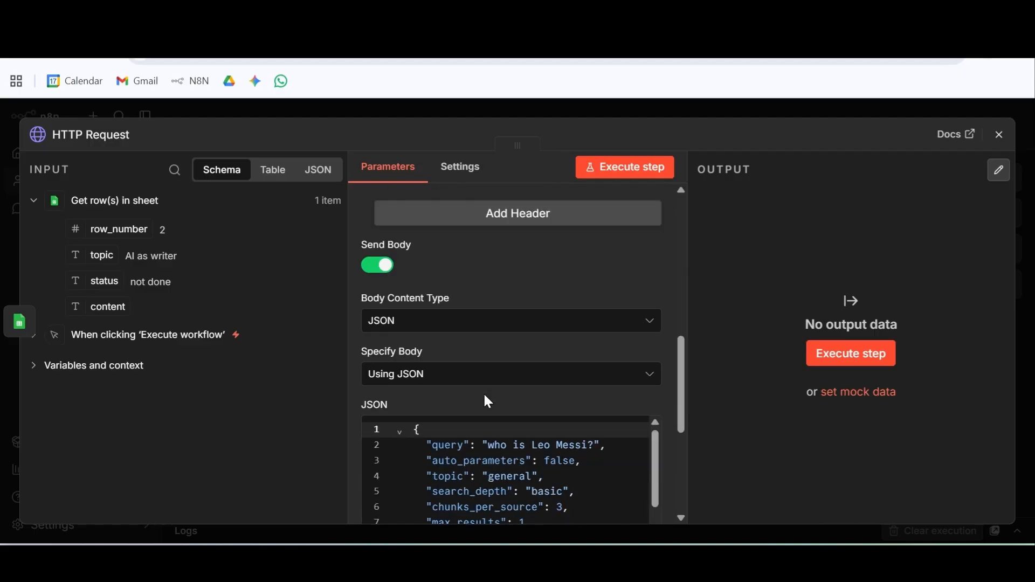
# Step: Copy the test1 API key from Tavily and paste it over the <token> placeholder in the Authorization header value
pyautogui.scroll(4, 489, 401)
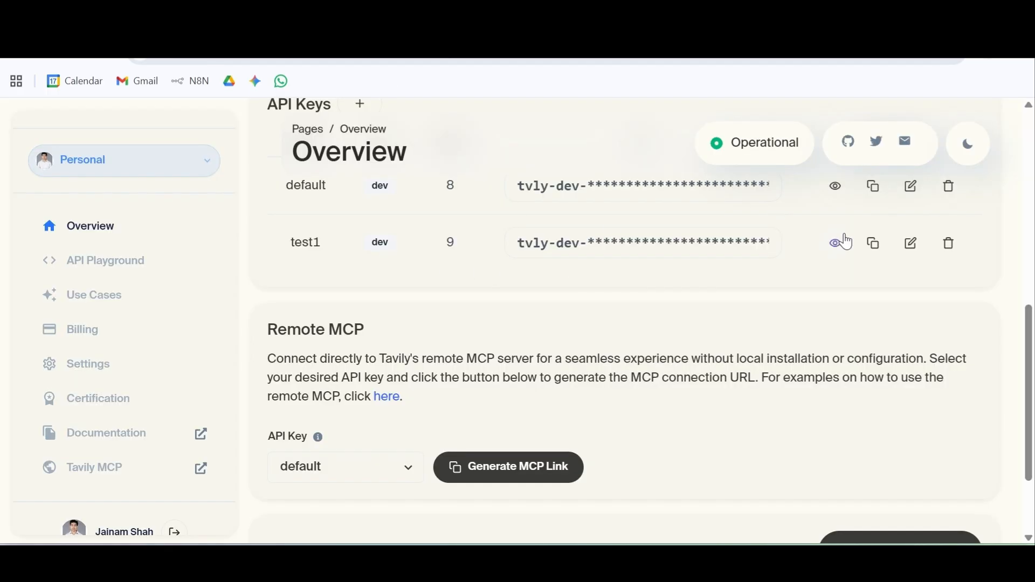
pyautogui.click(873, 242)
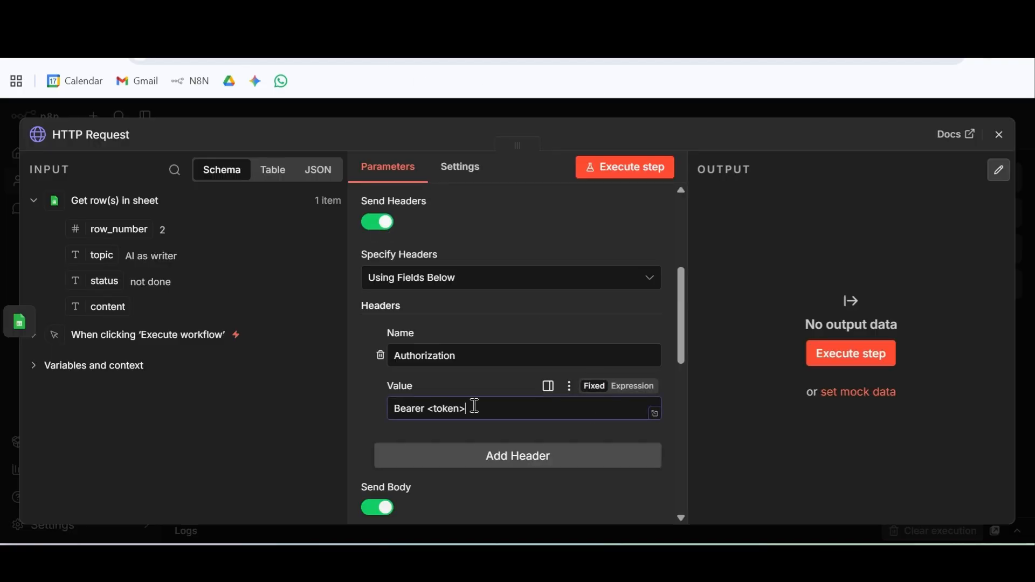
pyautogui.moveTo(475, 406); pyautogui.dragTo(428, 415)
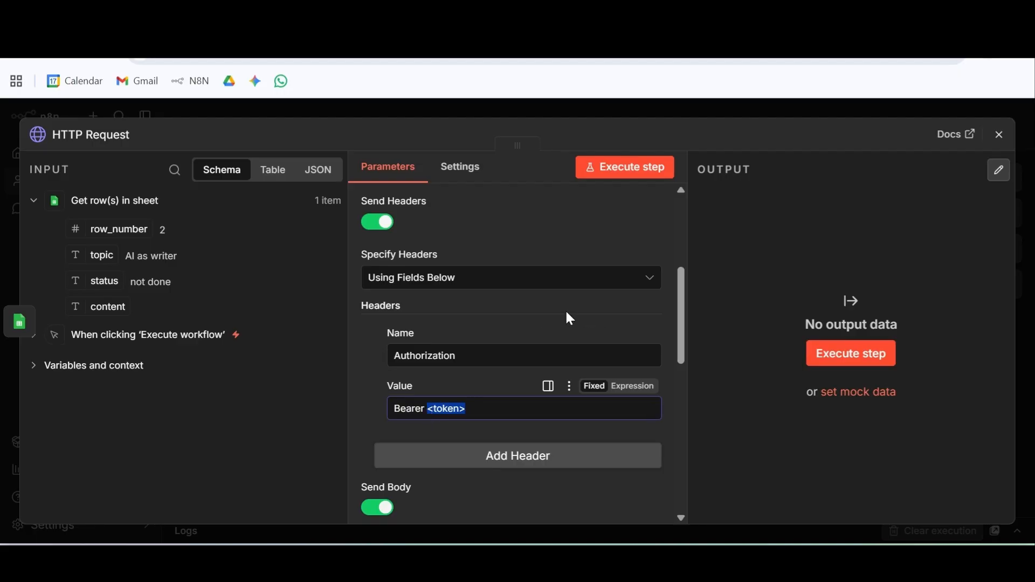
pyautogui.hotkey('ctrl', 'v')
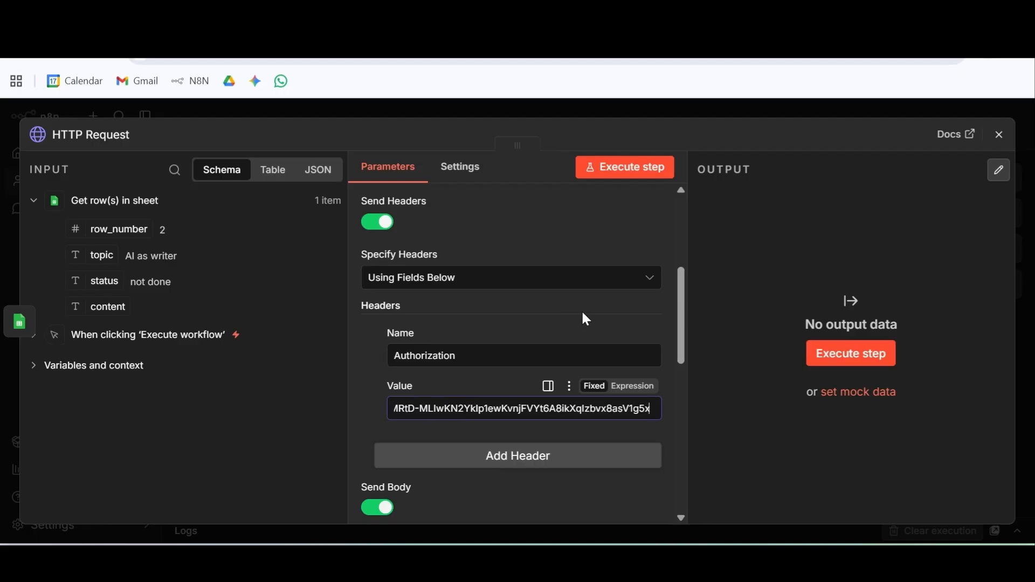
# Step: Examine the HTTP Request's JSON body in the enlarged editor, including the query, max_results and the start and end dates
pyautogui.scroll(-8, 584, 317)
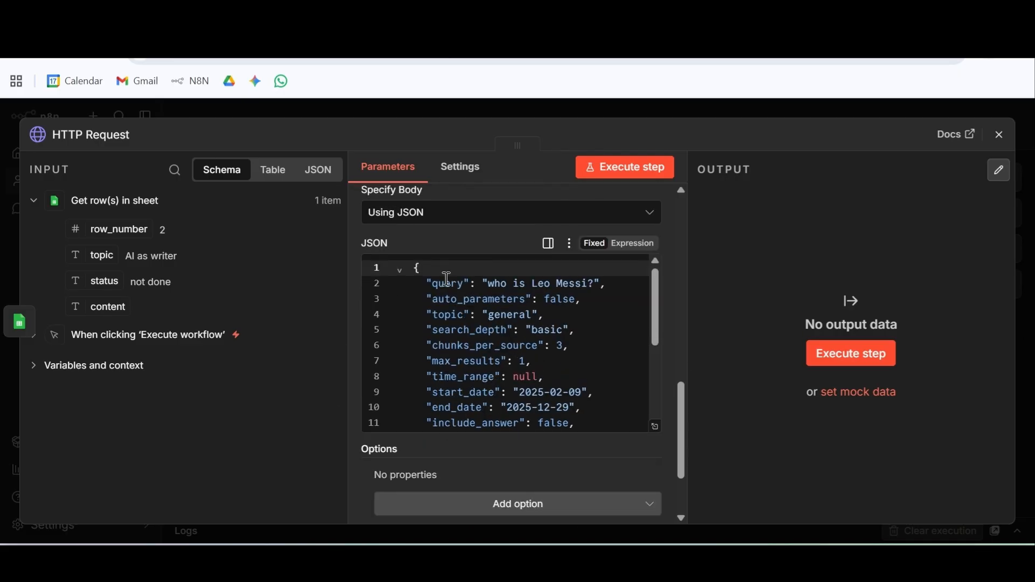
pyautogui.click(655, 428)
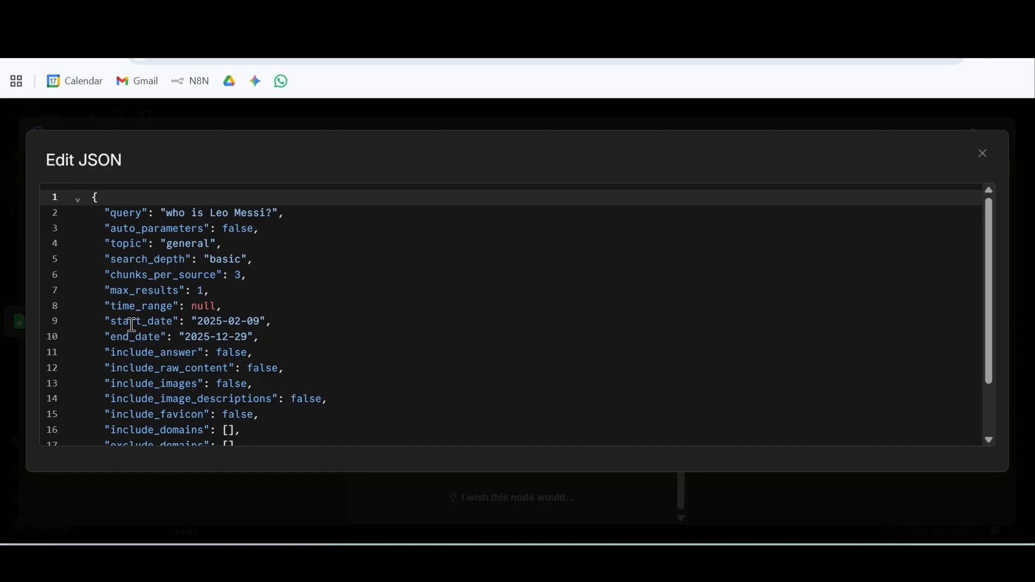
pyautogui.moveTo(117, 322); pyautogui.dragTo(162, 336)
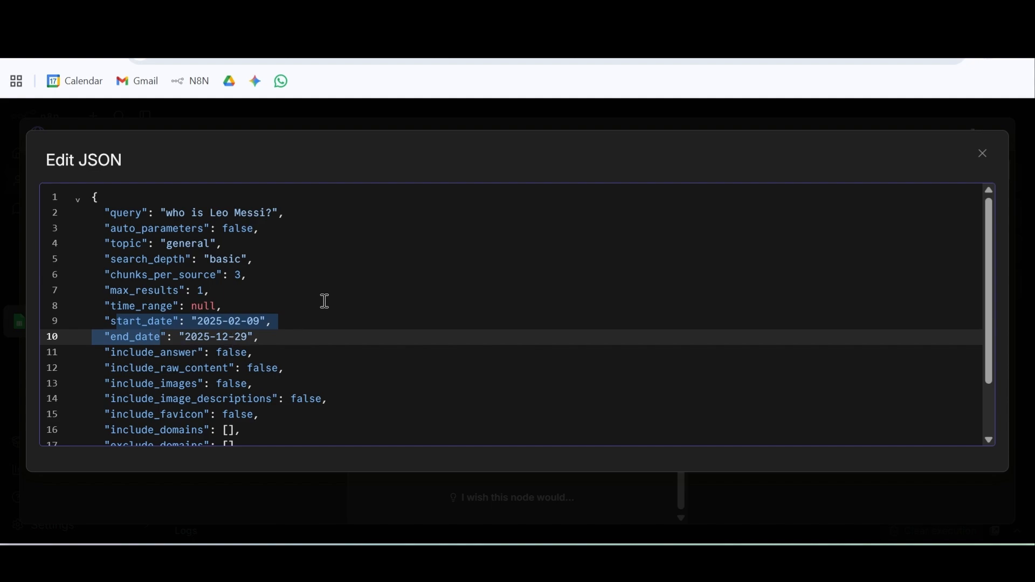
pyautogui.doubleClick(127, 291)
pyautogui.doubleClick(202, 291)
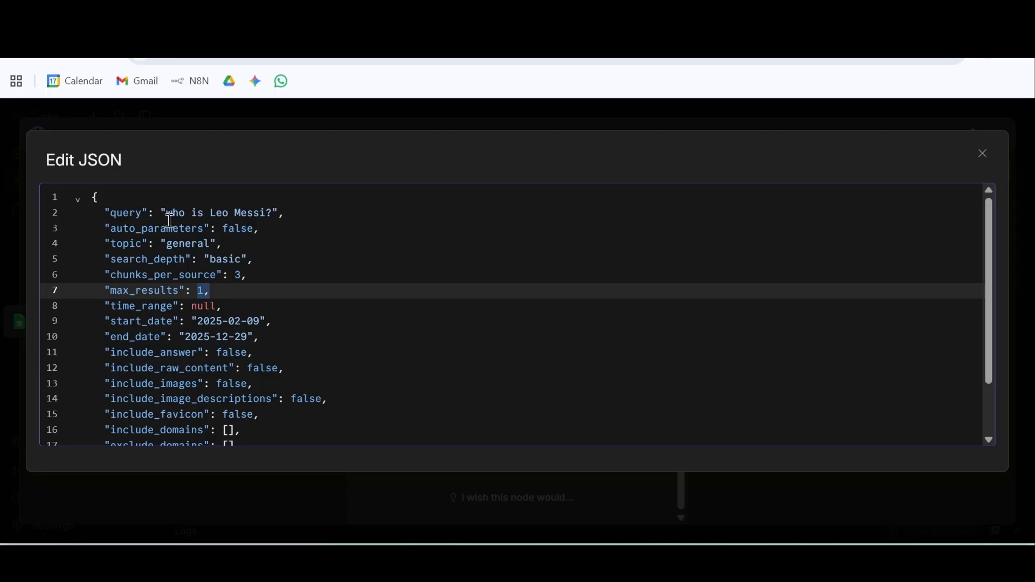
pyautogui.moveTo(92, 214); pyautogui.dragTo(226, 216)
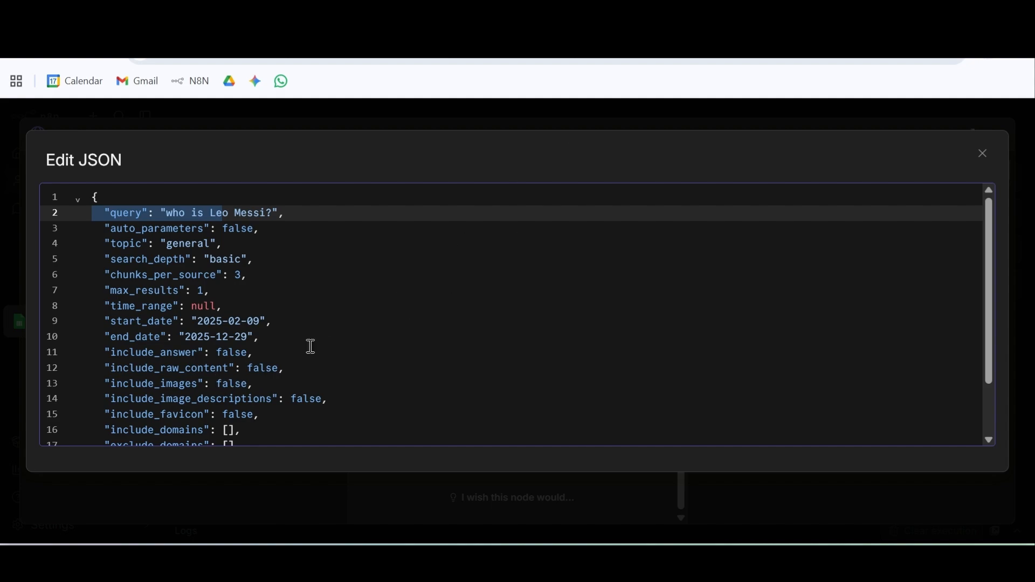
pyautogui.scroll(-2, 242, 329)
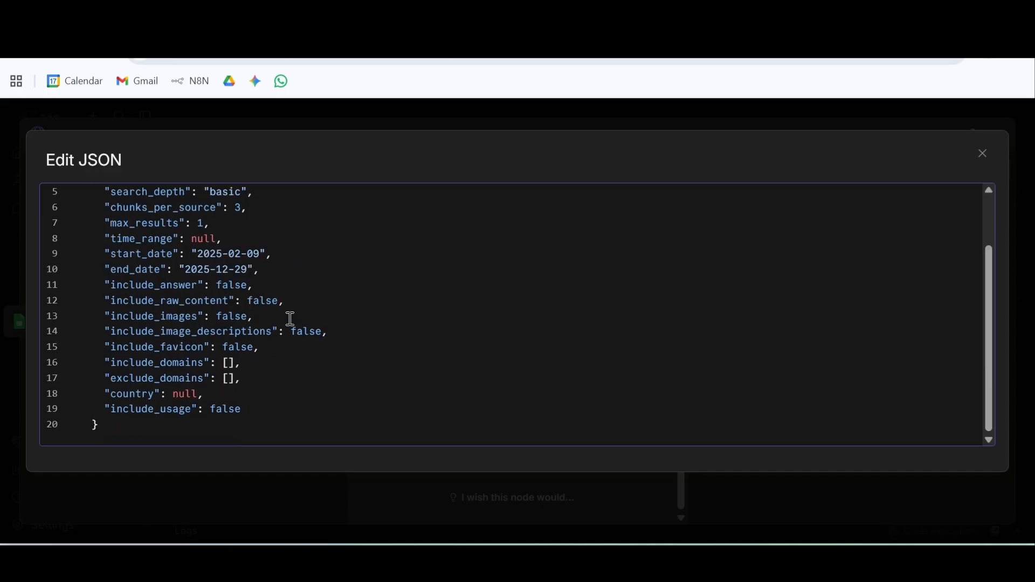
pyautogui.scroll(2, 291, 319)
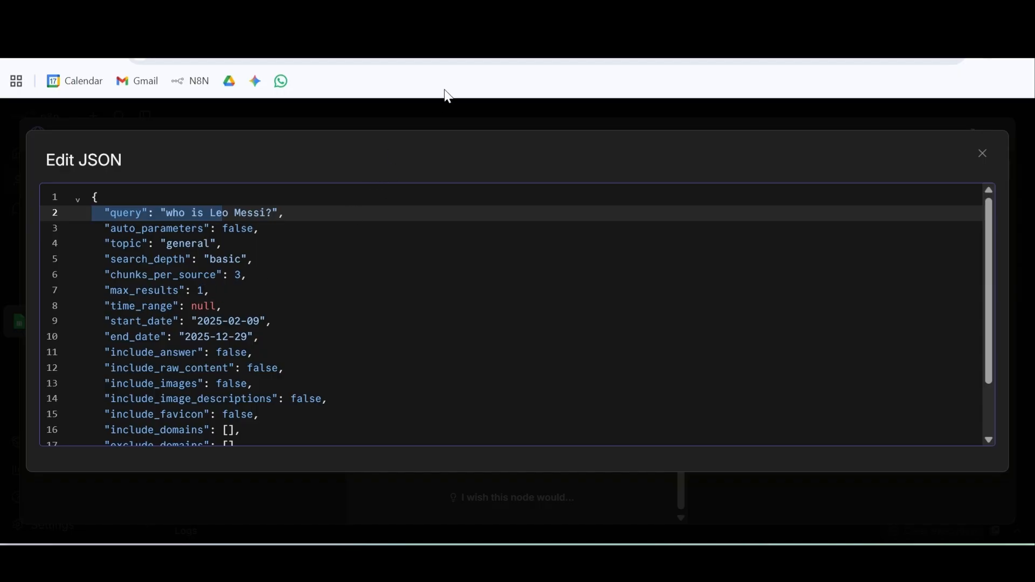
pyautogui.scroll(-2, 233, 262)
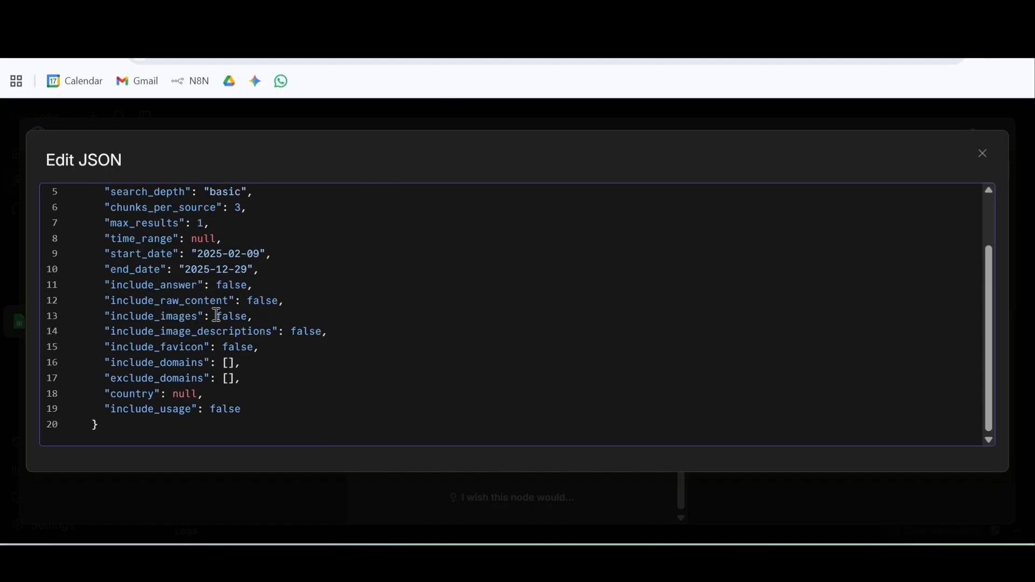
pyautogui.scroll(2, 247, 318)
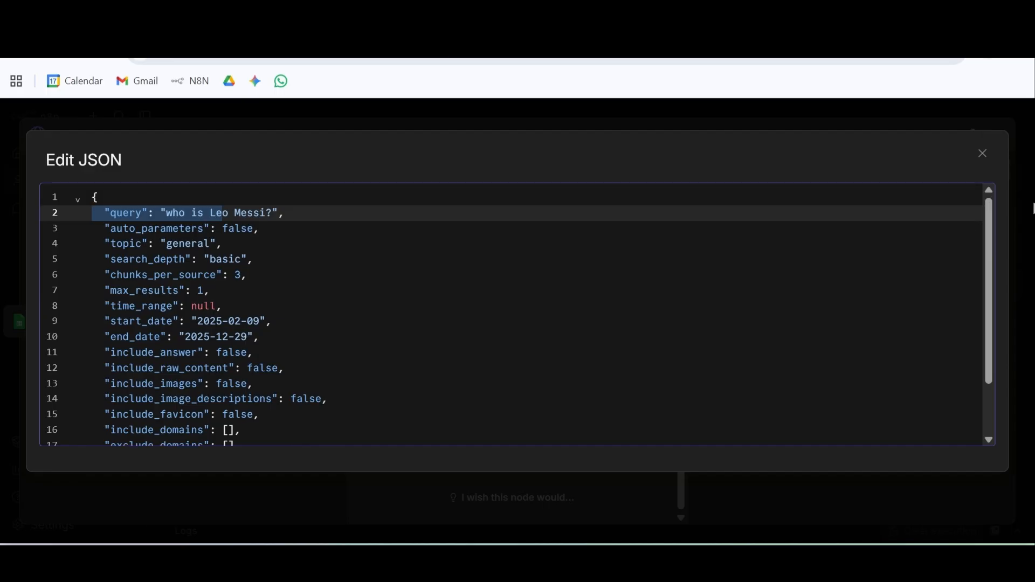
pyautogui.click(982, 154)
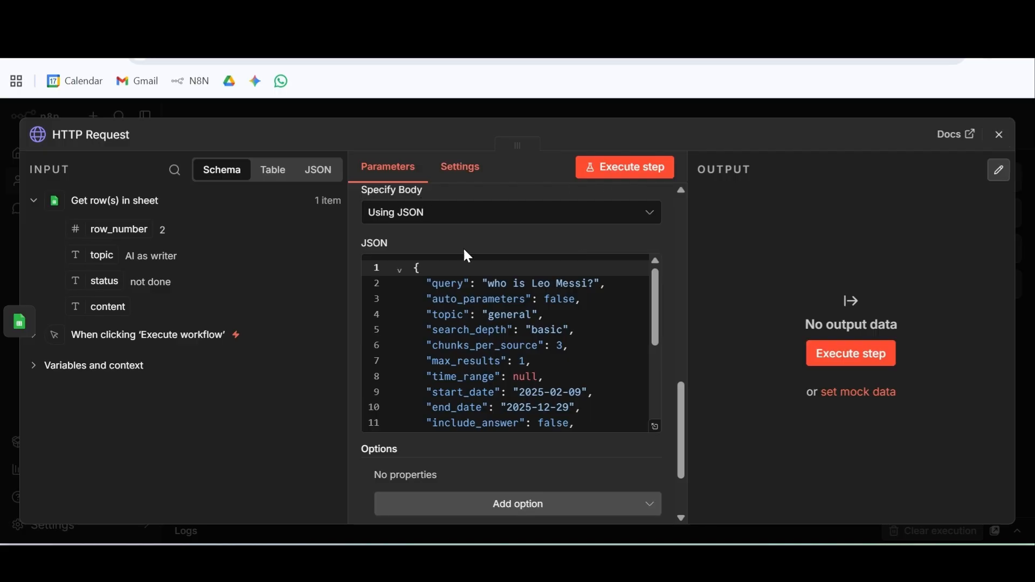
# Step: Execute the HTTP Request node from the canvas and open it with its output
pyautogui.click(999, 134)
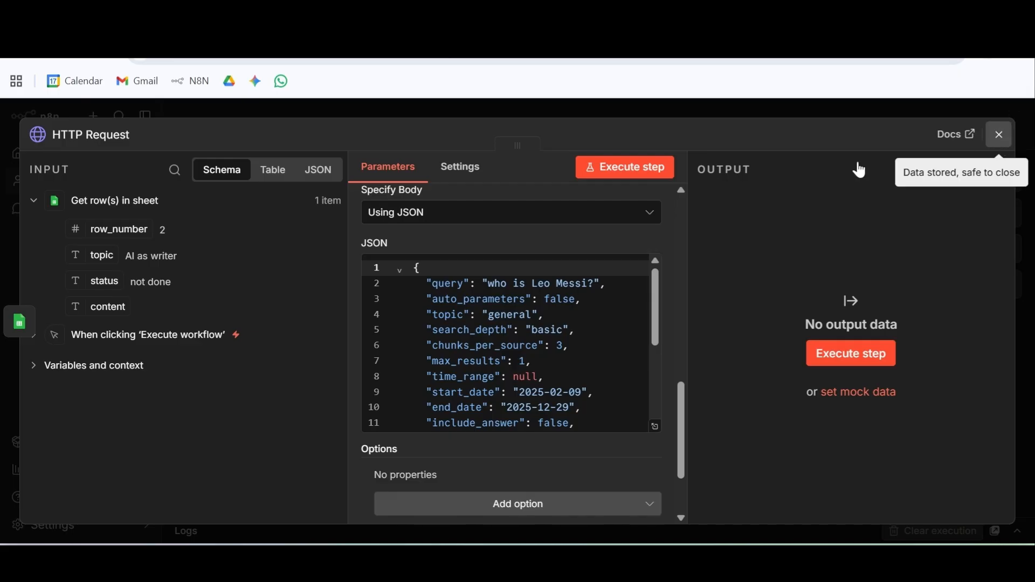
pyautogui.scroll(-2, 701, 259)
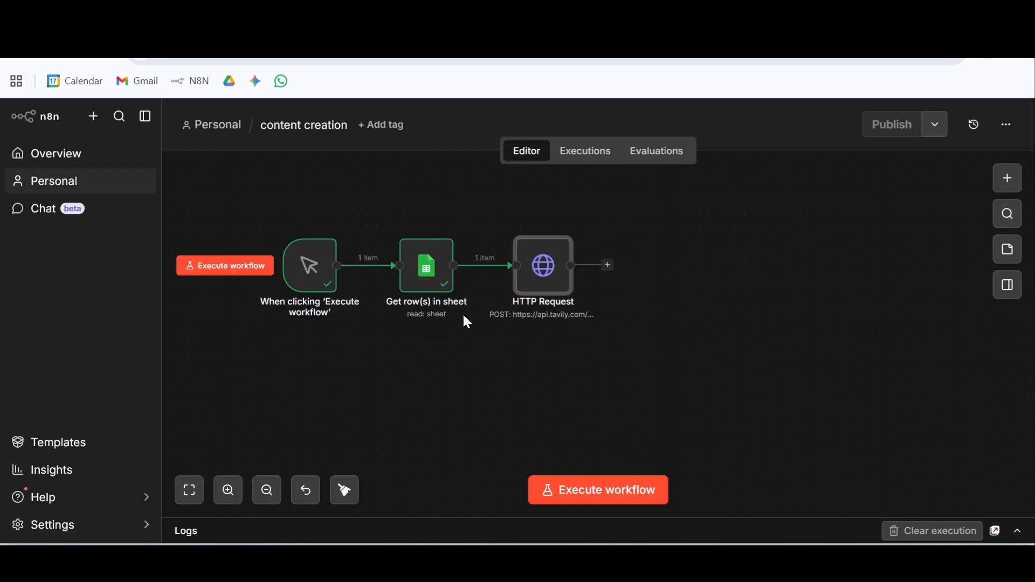
pyautogui.moveTo(546, 279)
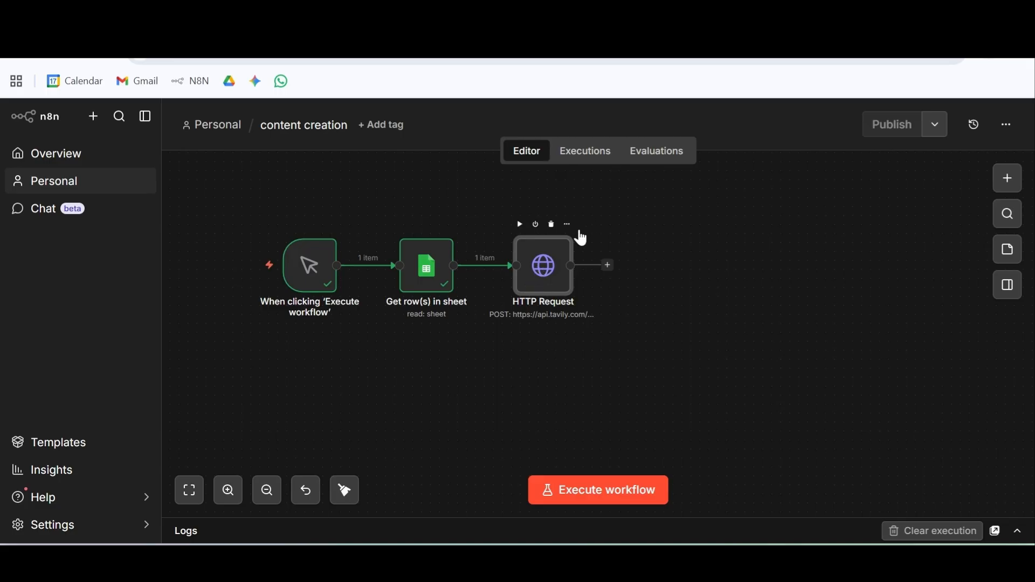
pyautogui.doubleClick(555, 275)
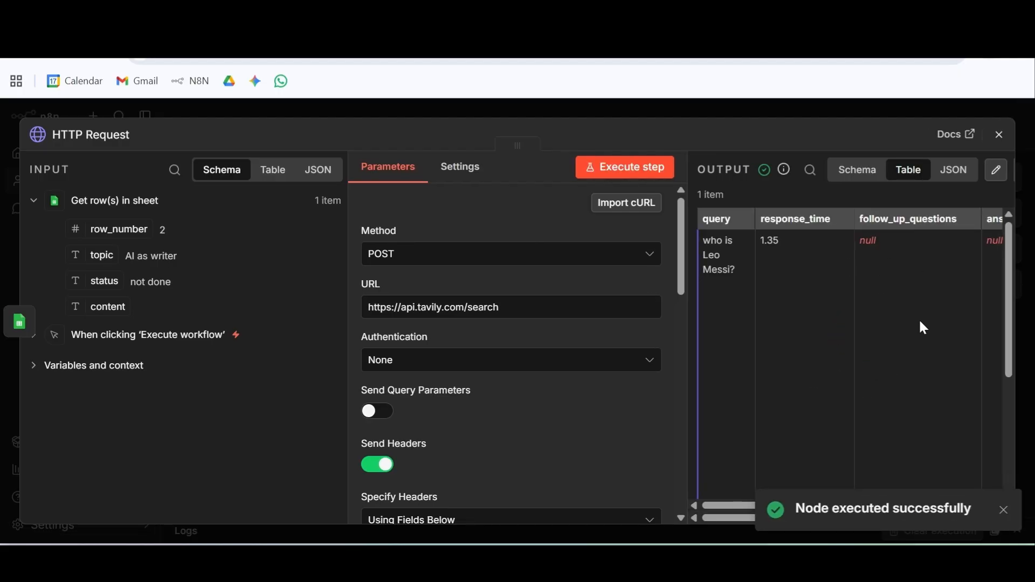
pyautogui.click(1003, 510)
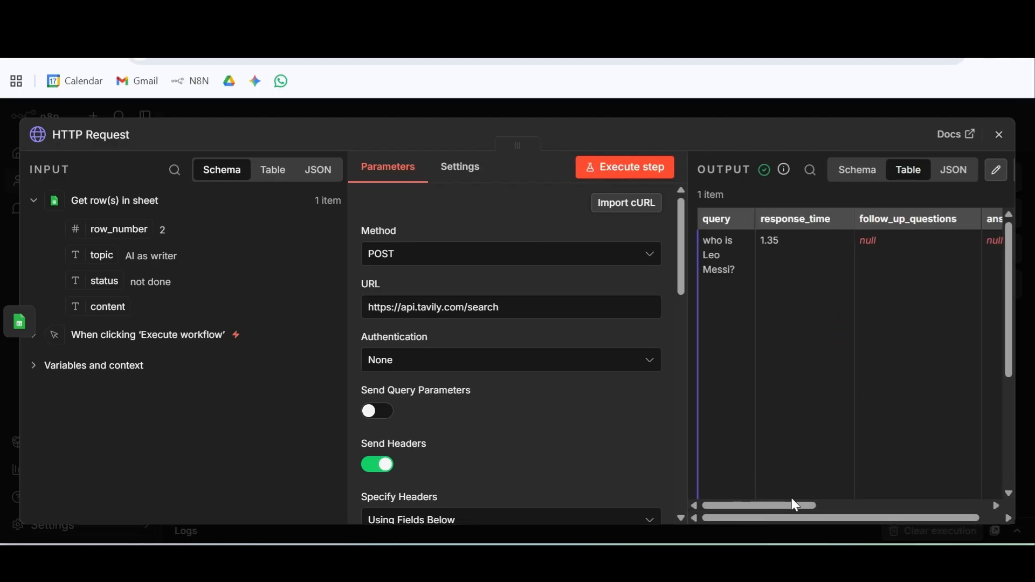
# Step: Examine the results column of the HTTP Request output, including the source URL and content, and return to the canvas
pyautogui.moveTo(795, 505); pyautogui.dragTo(913, 505)
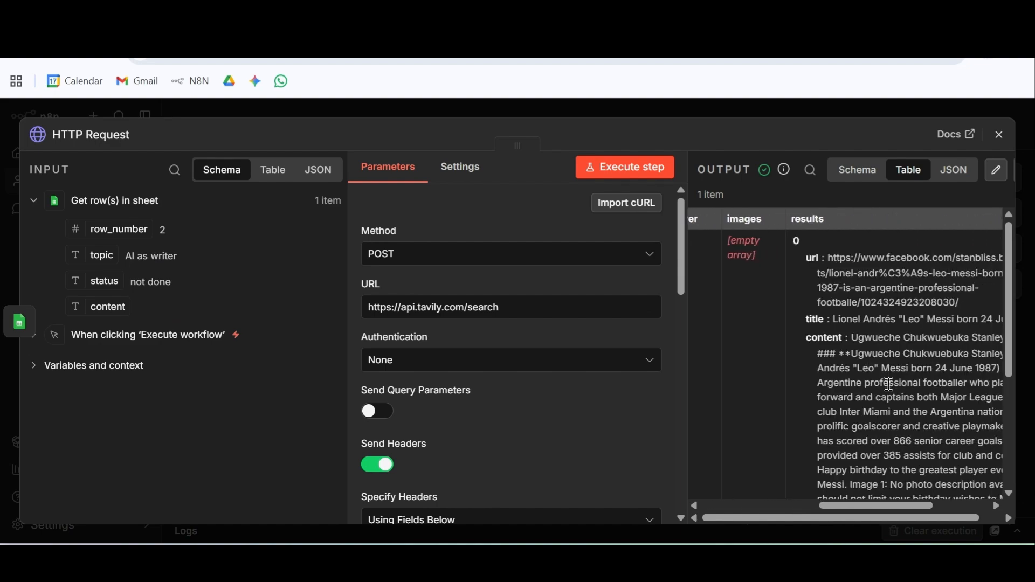
pyautogui.scroll(-2, 886, 380)
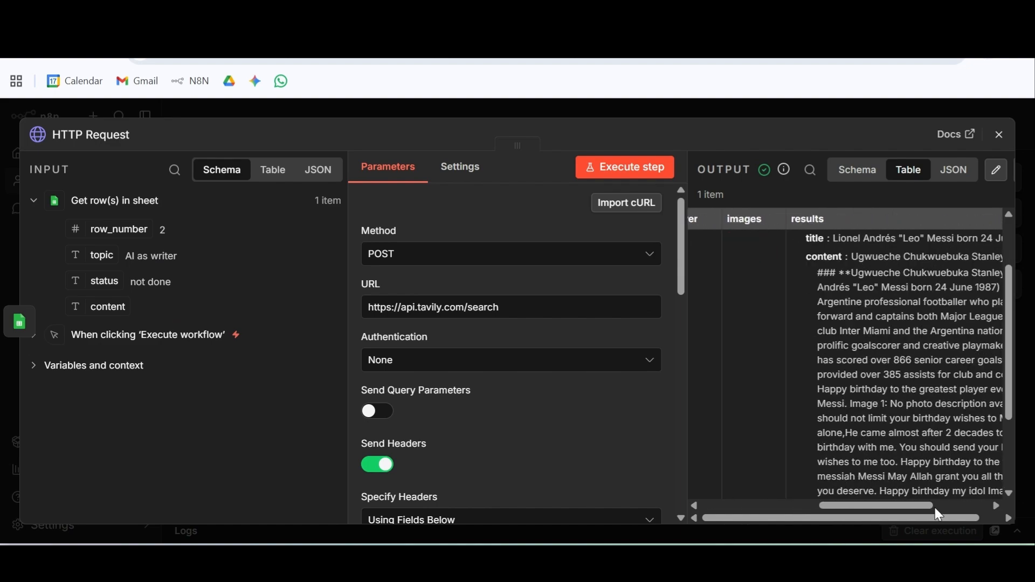
pyautogui.moveTo(923, 505); pyautogui.dragTo(951, 506)
pyautogui.scroll(-2, 858, 335)
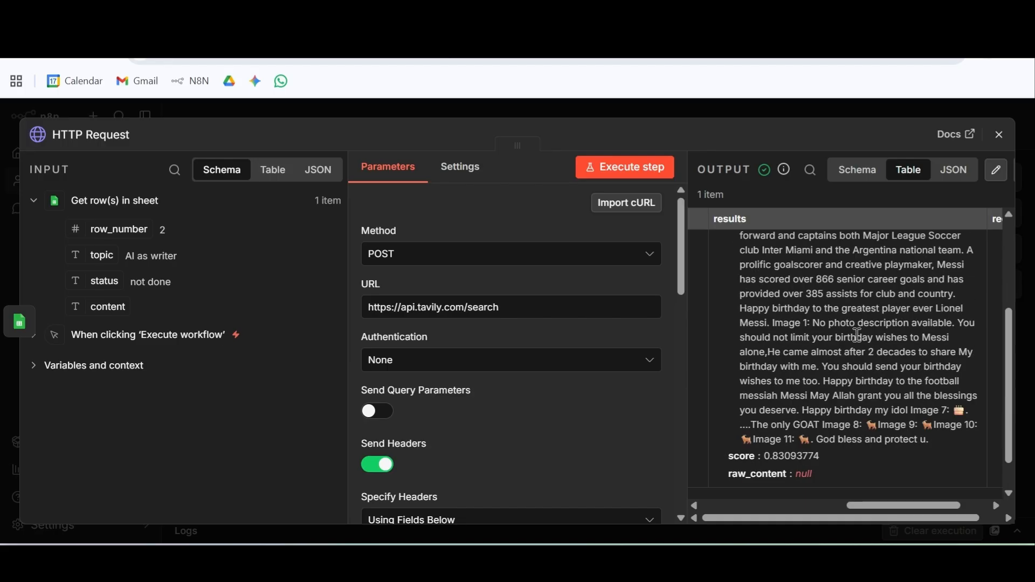
pyautogui.scroll(4, 858, 335)
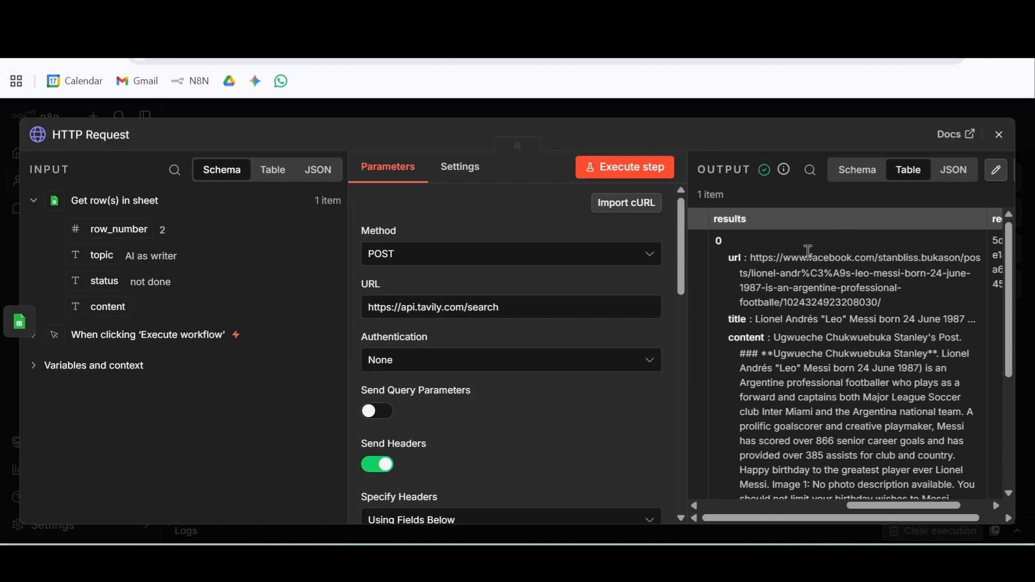
pyautogui.moveTo(892, 303); pyautogui.dragTo(760, 256)
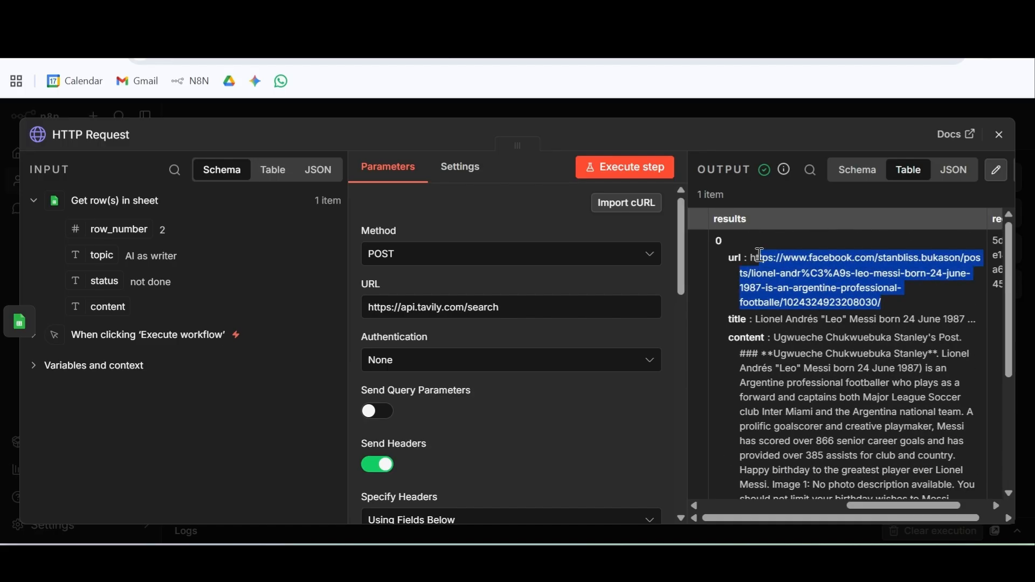
pyautogui.scroll(-4, 823, 337)
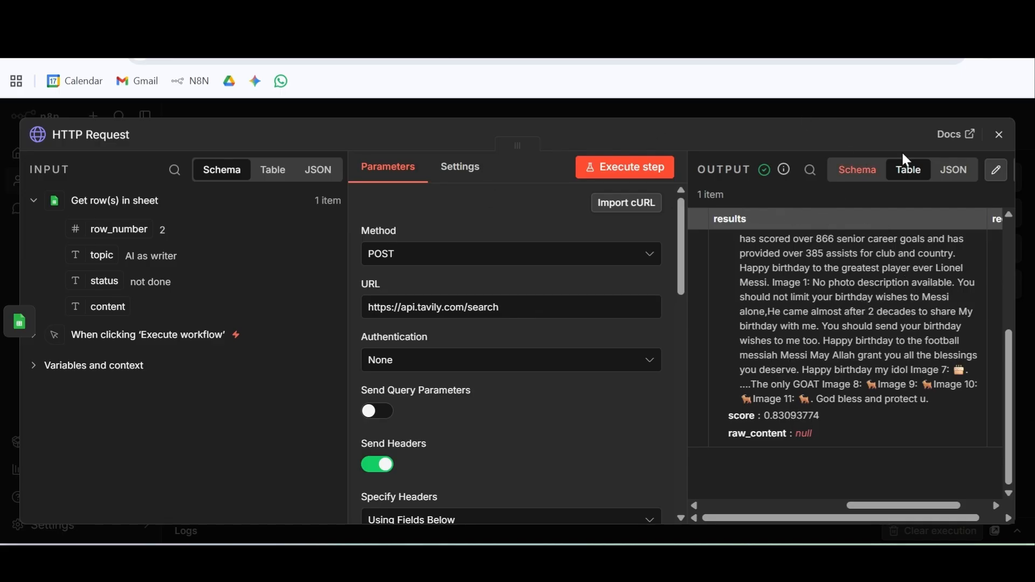
pyautogui.click(999, 136)
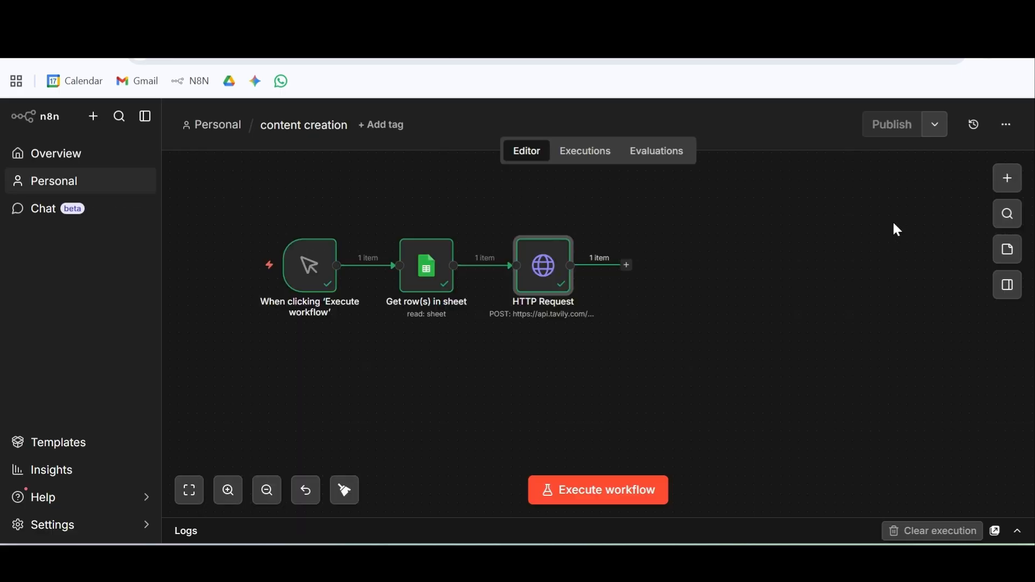
pyautogui.click(627, 265)
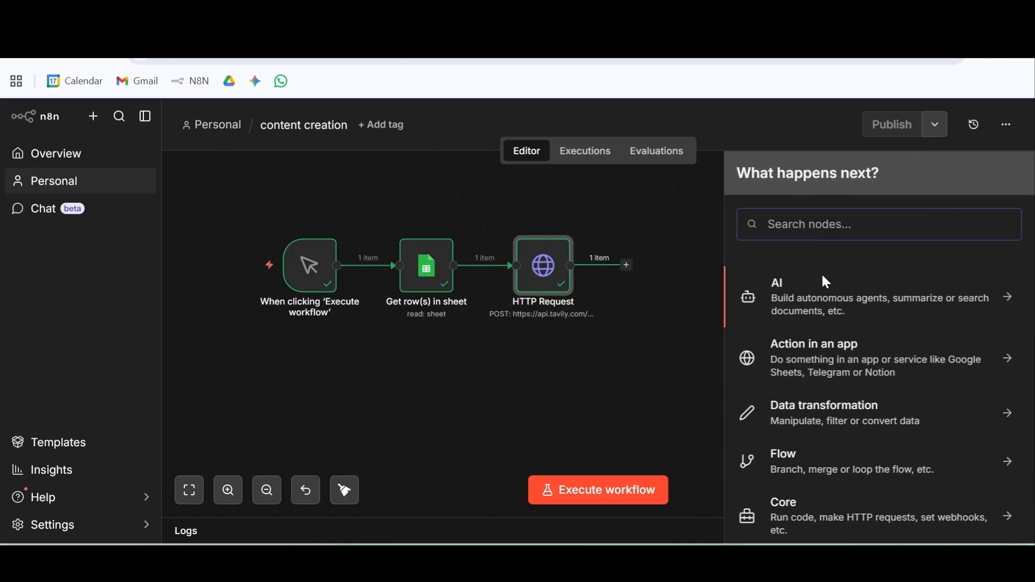
pyautogui.write('ai')
pyautogui.click(797, 286)
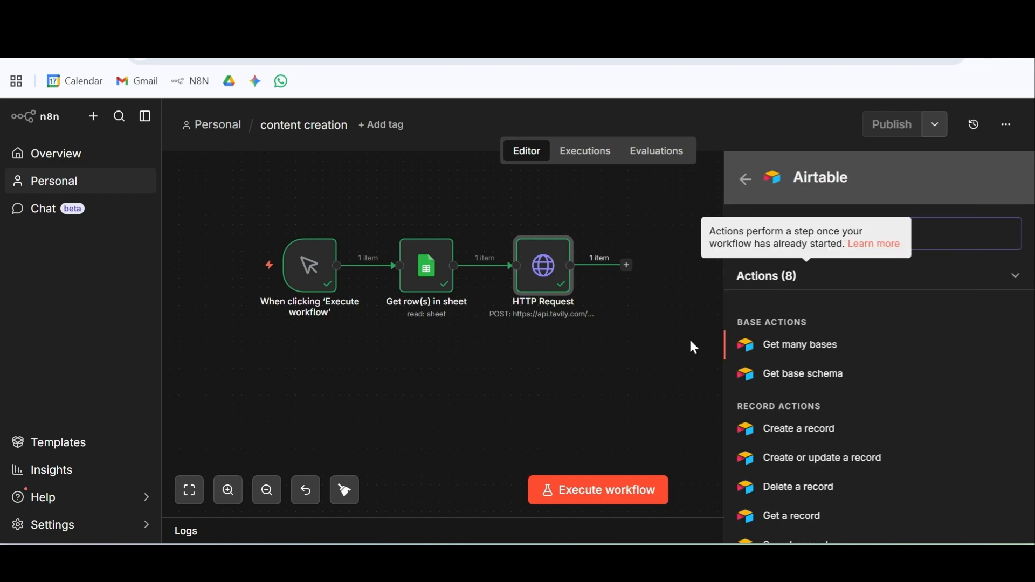
pyautogui.click(678, 347)
# Step: Add an AI Agent node, place it beside the HTTP Request node and connect the HTTP Request output to it
pyautogui.click(1005, 186)
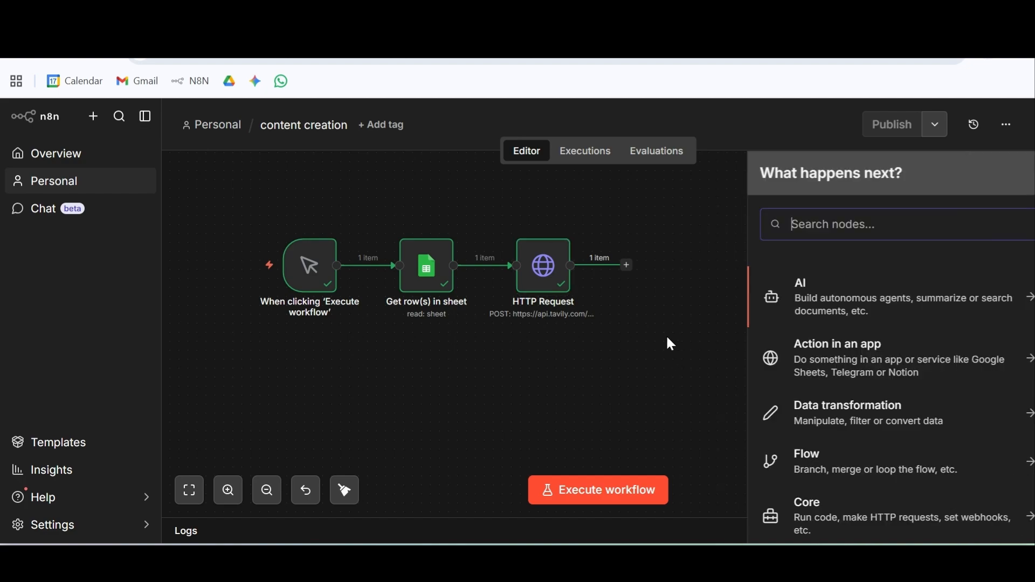
pyautogui.press('Return')
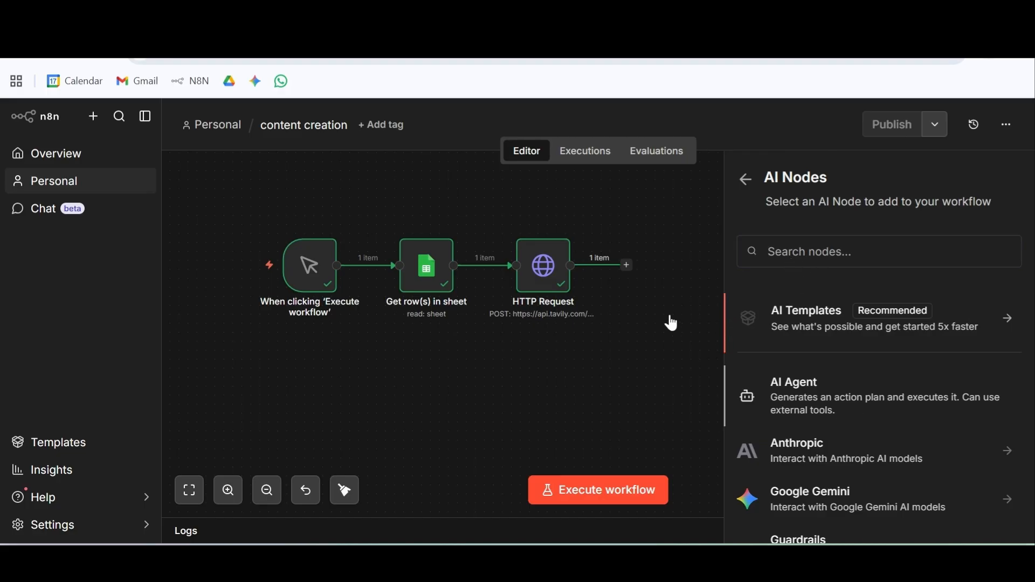
pyautogui.click(810, 398)
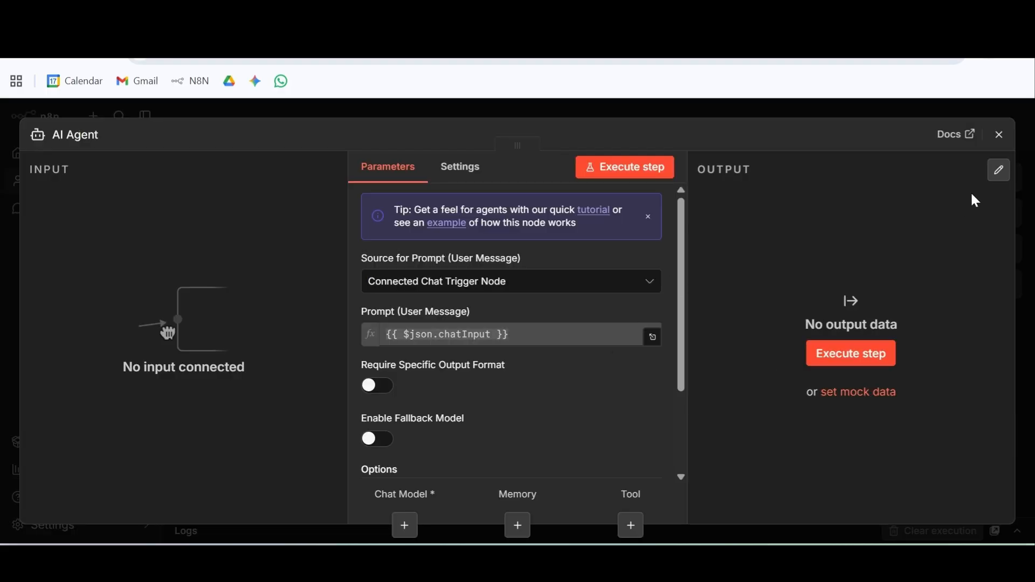
pyautogui.click(1000, 135)
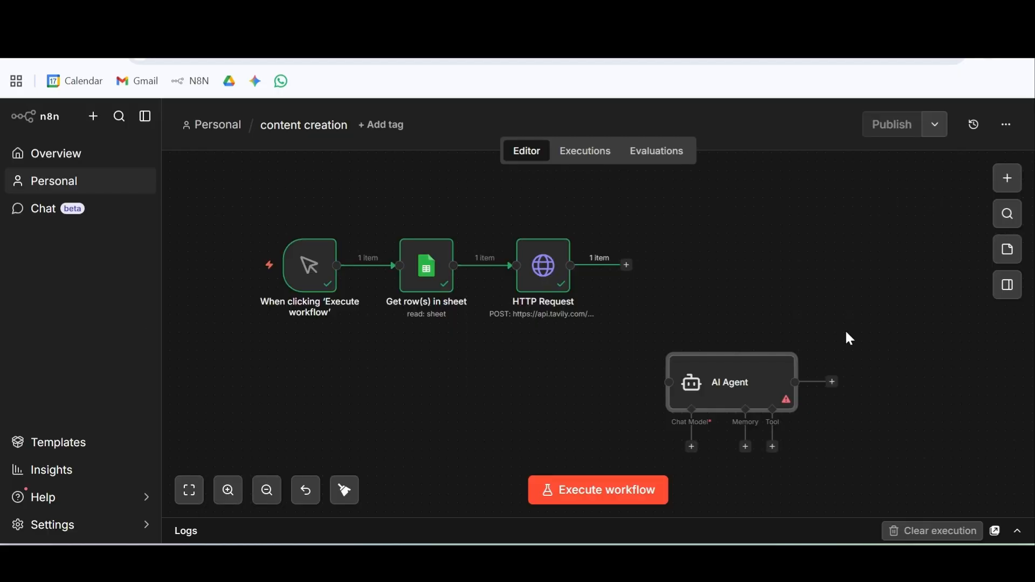
pyautogui.moveTo(725, 380); pyautogui.dragTo(712, 262)
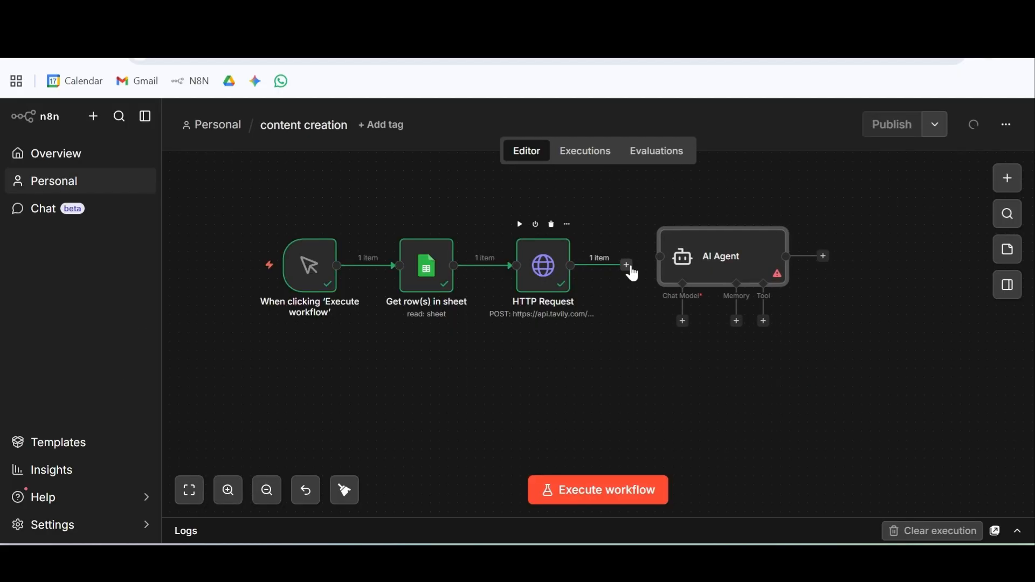
pyautogui.moveTo(627, 266); pyautogui.dragTo(660, 257)
pyautogui.moveTo(731, 265)
pyautogui.mouseDown()
pyautogui.moveTo(718, 261)
pyautogui.moveTo(717, 271)
pyautogui.mouseUp()
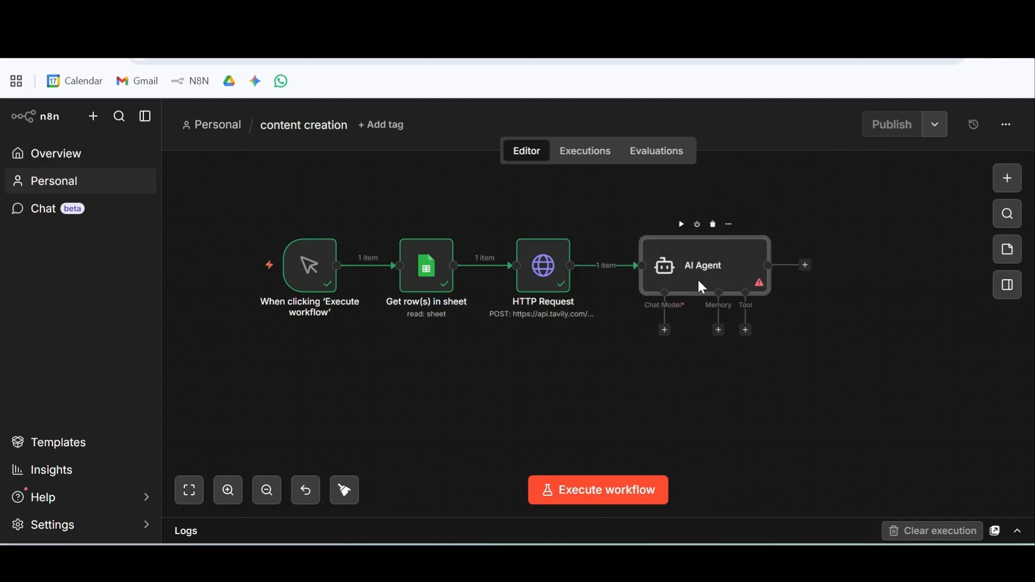
# Step: Set the AI Agent's prompt source to Define below and enter "Content-" followed by the content field of results[0] as the user message
pyautogui.doubleClick(697, 277)
pyautogui.click(609, 284)
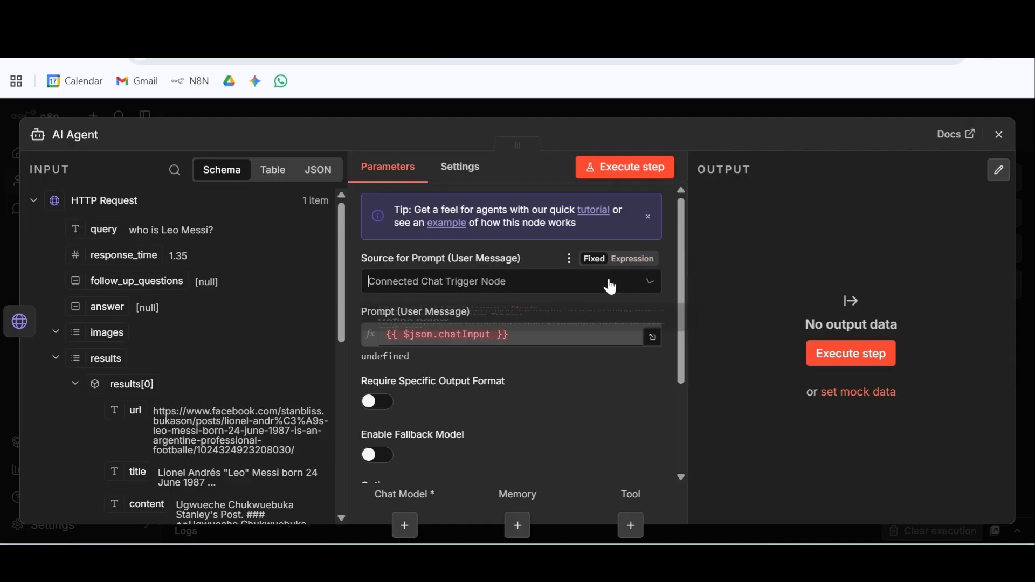
pyautogui.click(523, 381)
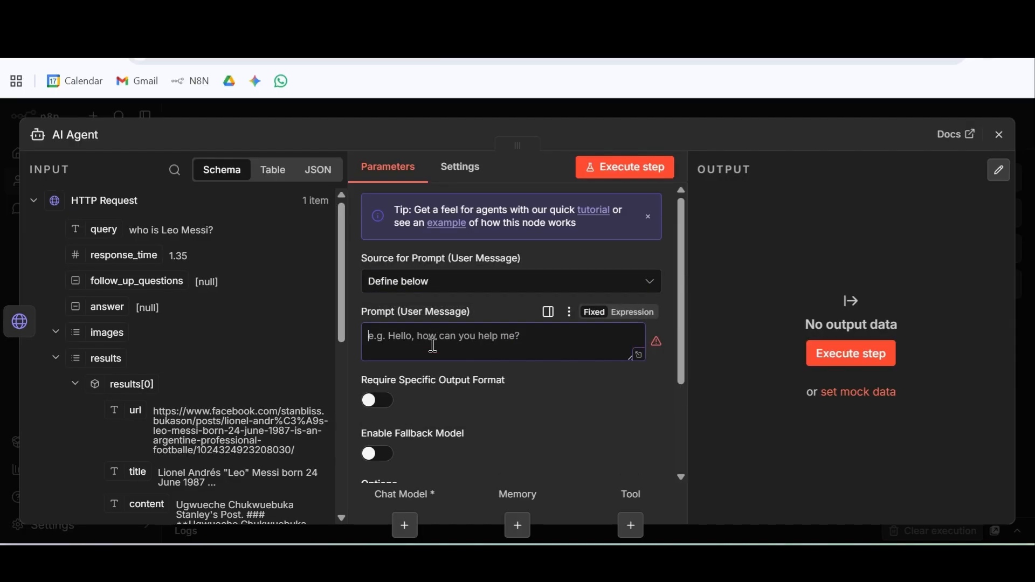
pyautogui.write('Content-')
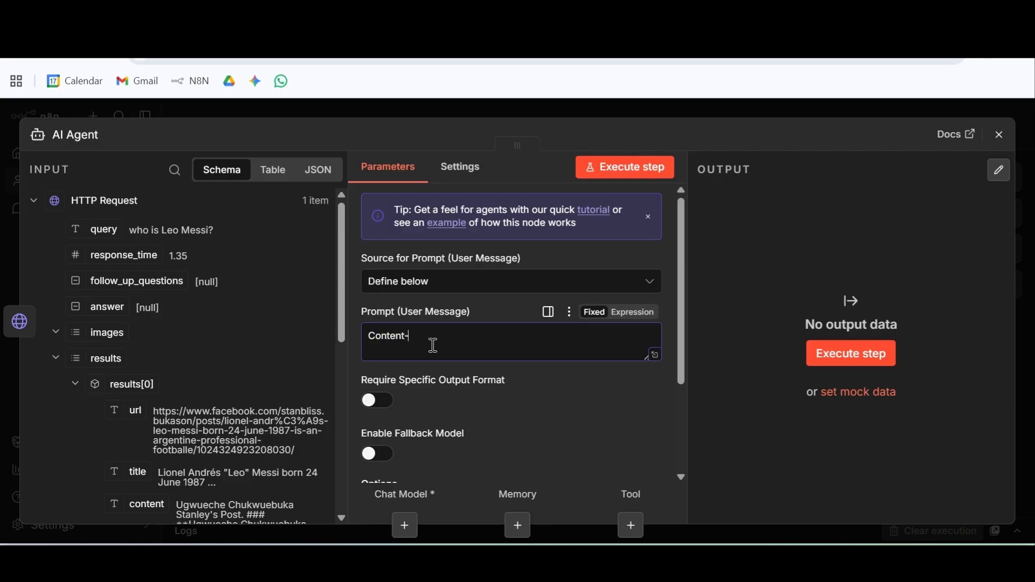
pyautogui.scroll(-3, 155, 438)
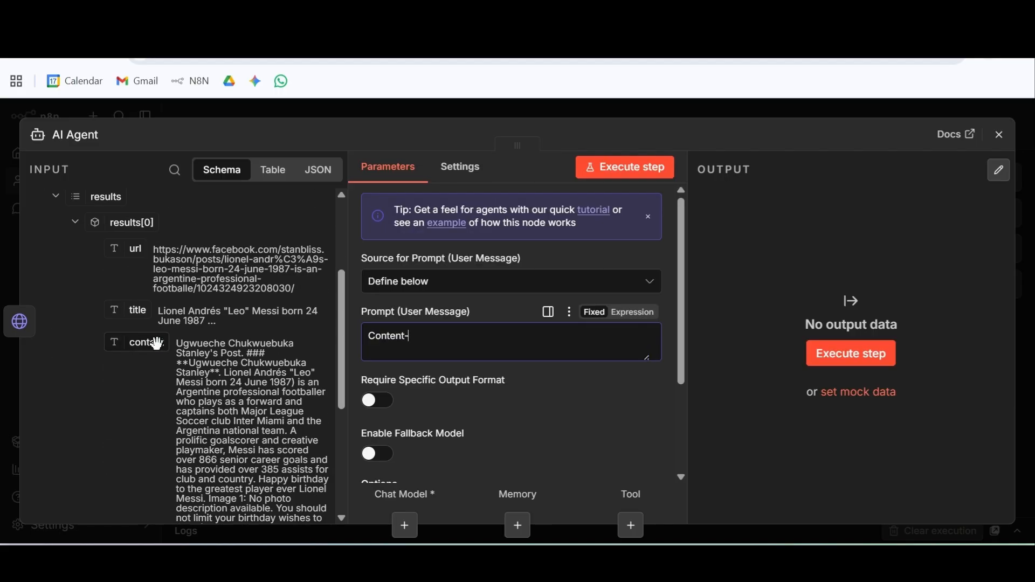
pyautogui.moveTo(156, 344); pyautogui.dragTo(409, 339)
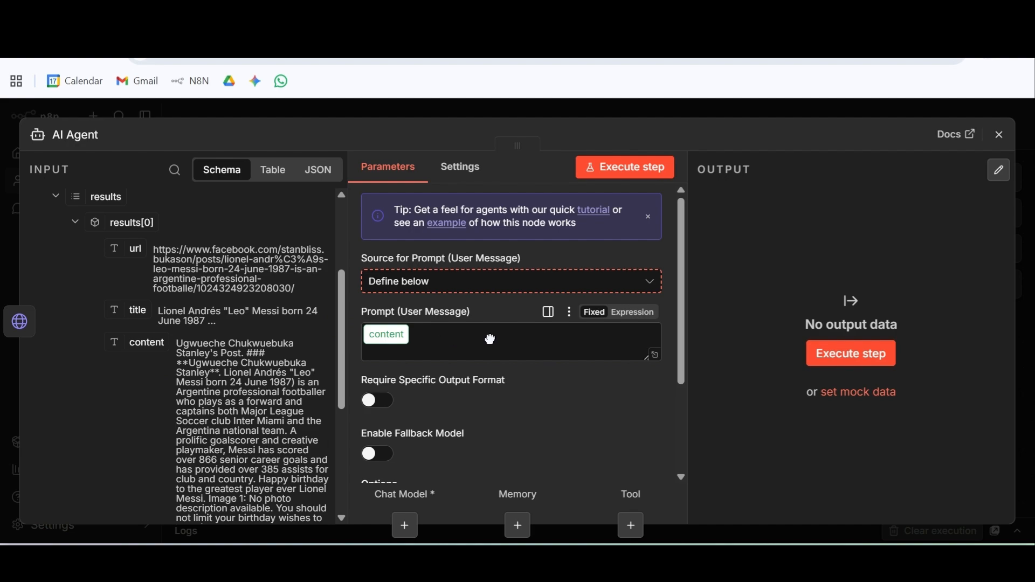
# Step: Place the results[0] content field after "Content-" in the user message and add a System Message option to the AI Agent
pyautogui.moveTo(490, 340); pyautogui.dragTo(519, 338)
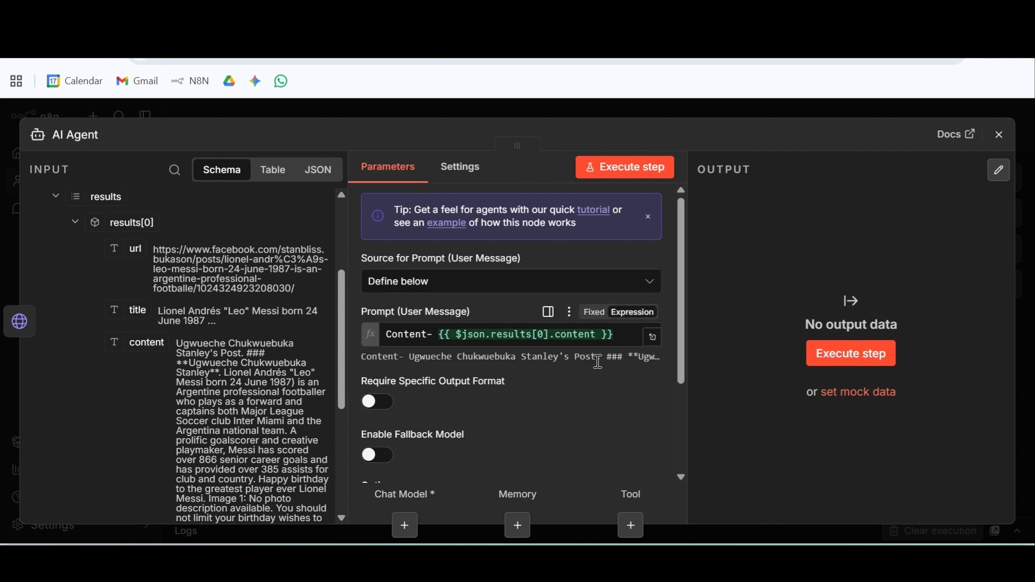
pyautogui.scroll(-3, 538, 370)
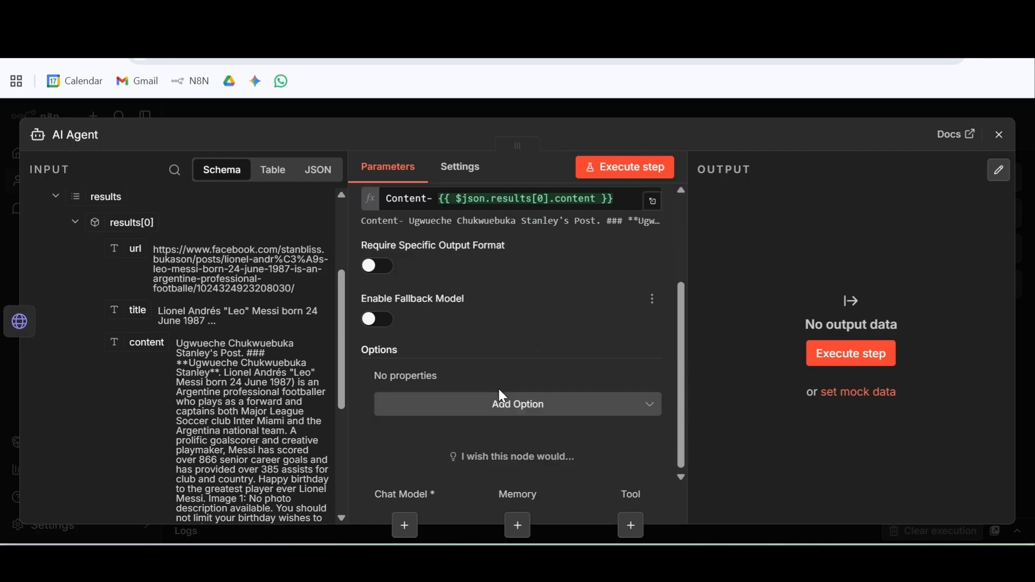
pyautogui.click(508, 405)
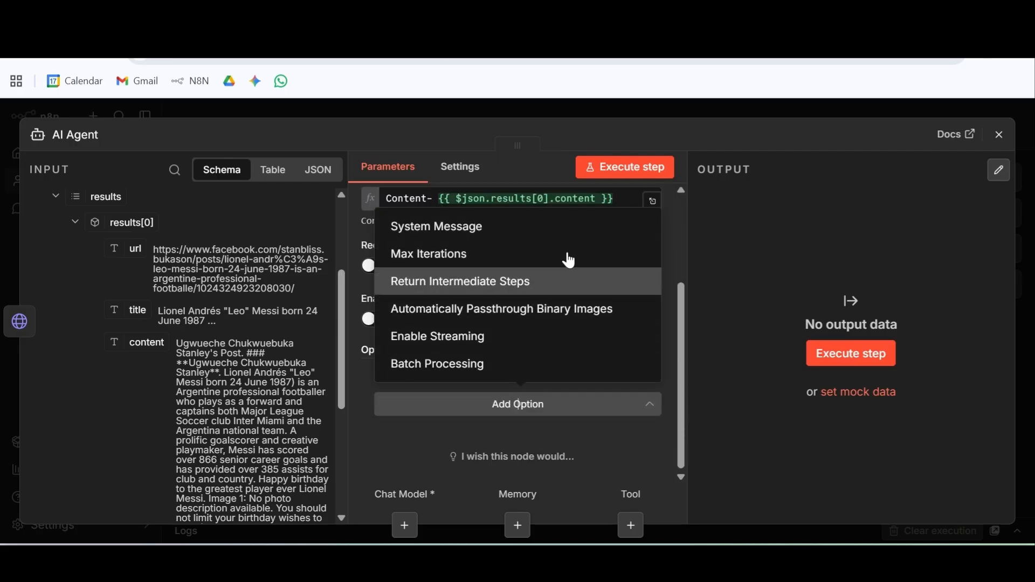
pyautogui.click(496, 242)
# Step: Replace the default system message with "You are a linkdin post expert. create a post out of content provided to you."
pyautogui.moveTo(517, 425); pyautogui.dragTo(396, 431)
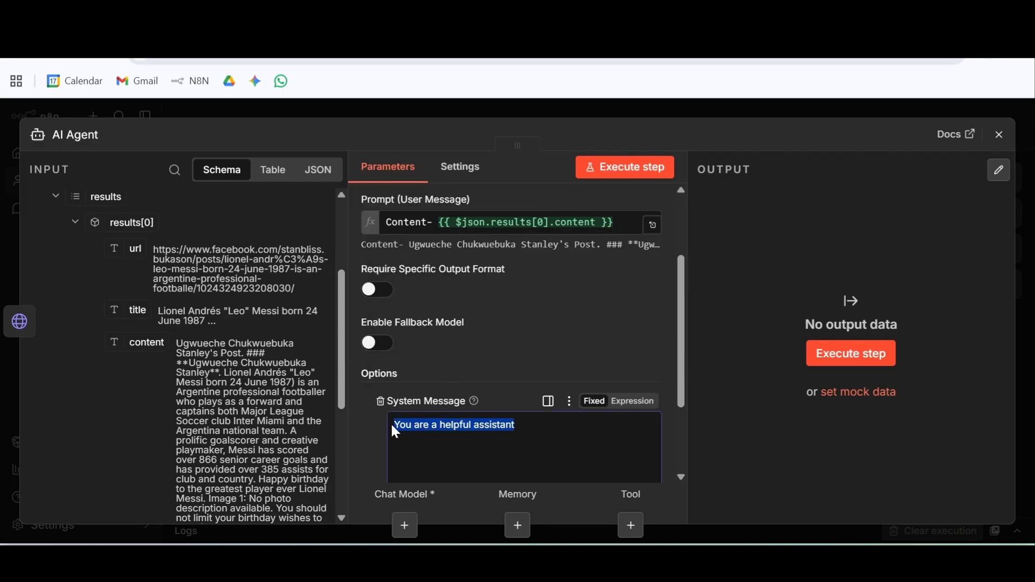
pyautogui.press('BackSpace')
pyautogui.write('You a')
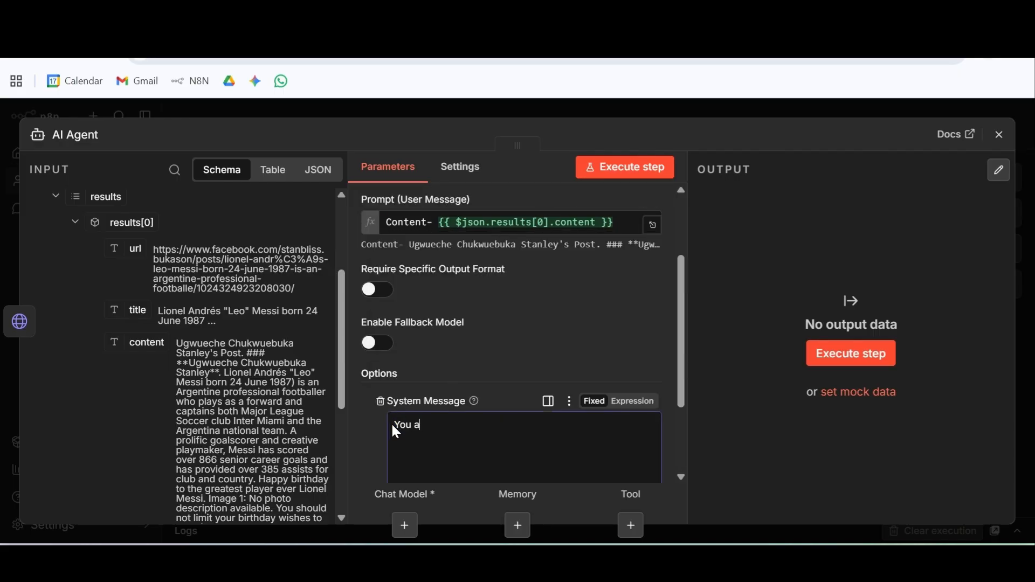
pyautogui.write('re an')
pyautogui.press('BackSpace')
pyautogui.write('linkdin post expet')
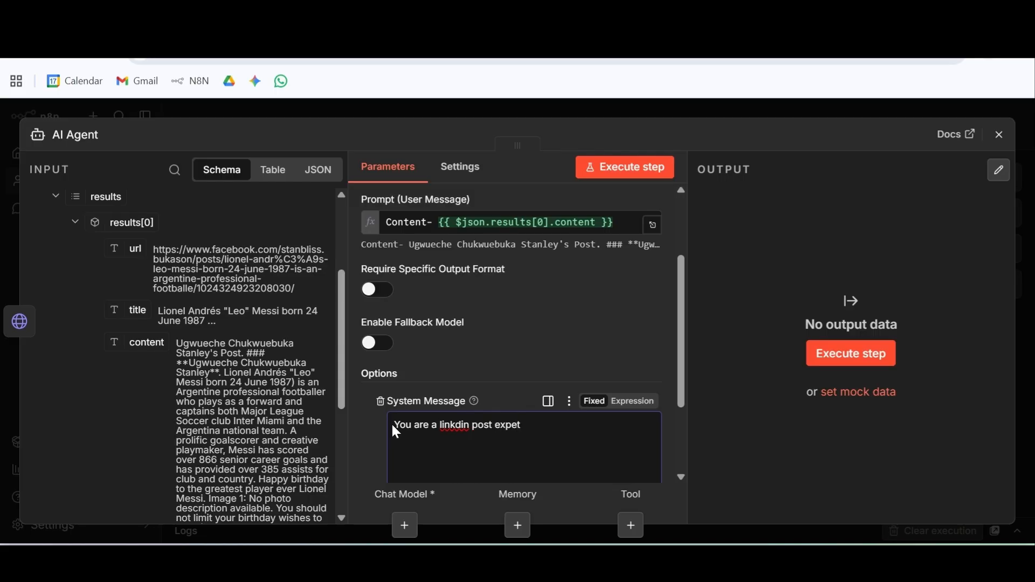
pyautogui.press('BackSpace')
pyautogui.write('rt. create a post out of conten')
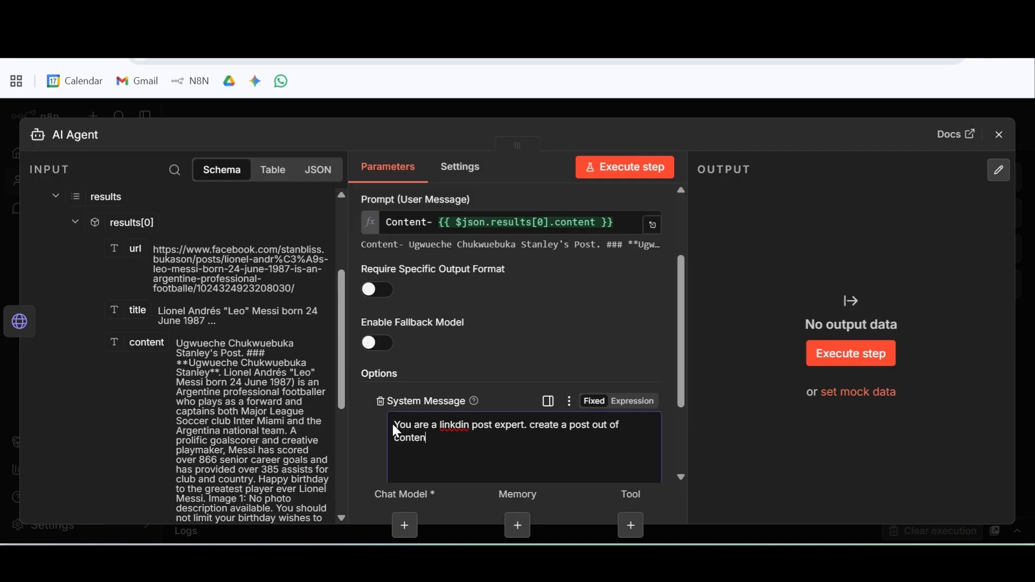
pyautogui.write('t provided to you . it shoul')
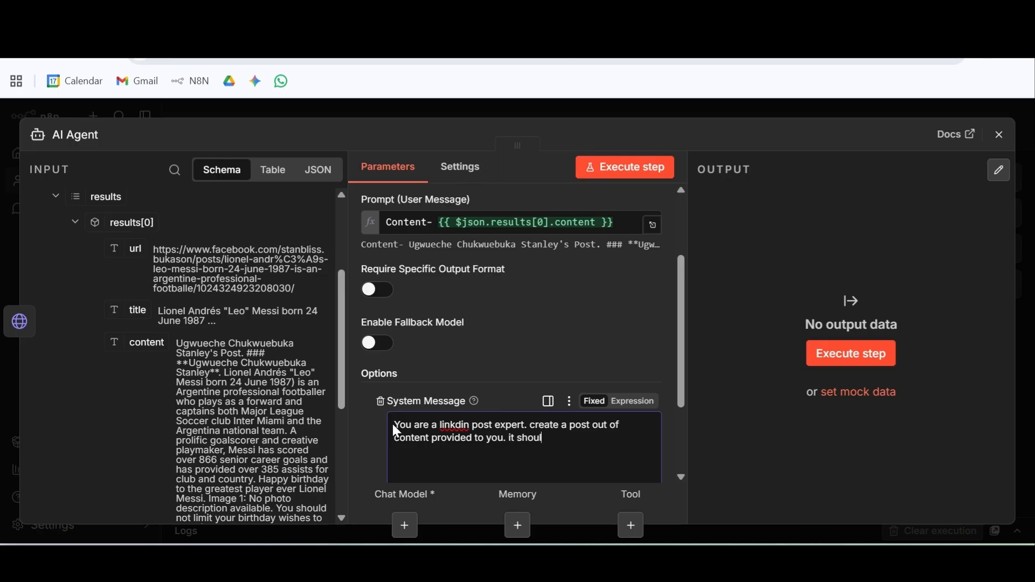
# Step: Continue the system message with "it should be catchy and engaging enough. use emojis to express yourself."
pyautogui.write('d be catc')
pyautogui.press('BackSpace')
pyautogui.write('chy and engangi')
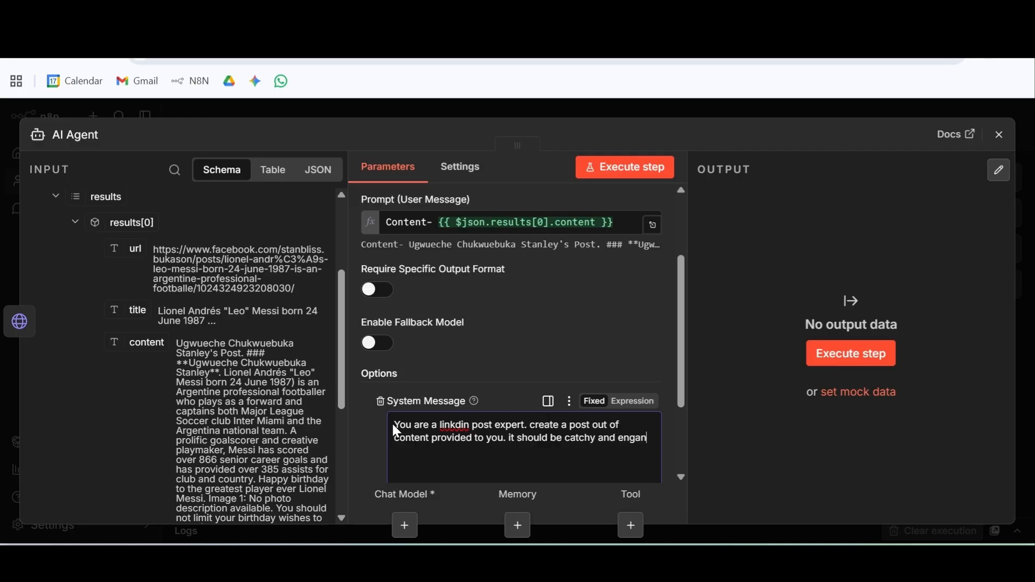
pyautogui.press('BackSpace')
pyautogui.press('BackSpace')
pyautogui.press('BackSpace')
pyautogui.write('ging enou')
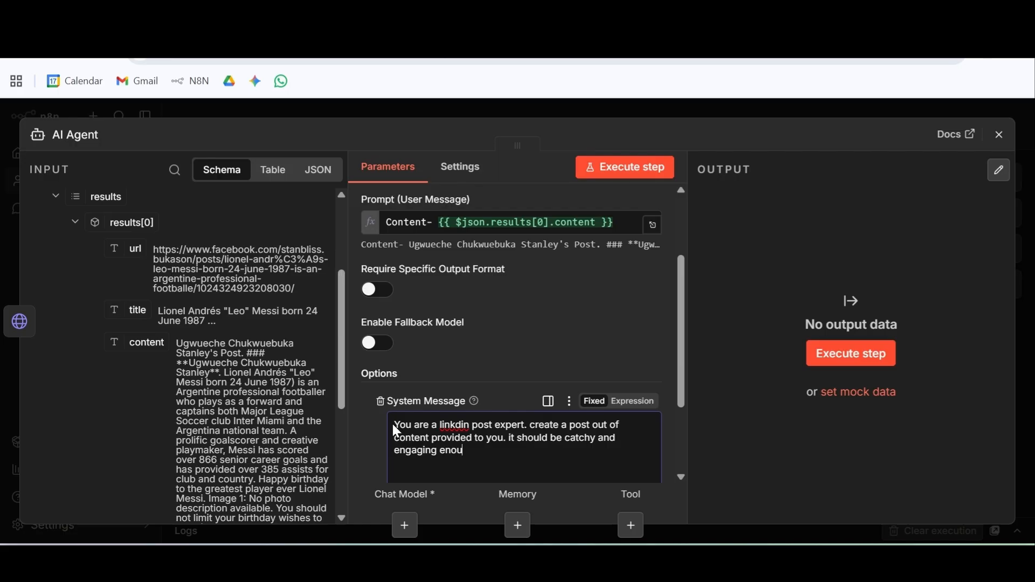
pyautogui.write('gh. use emojis to expre')
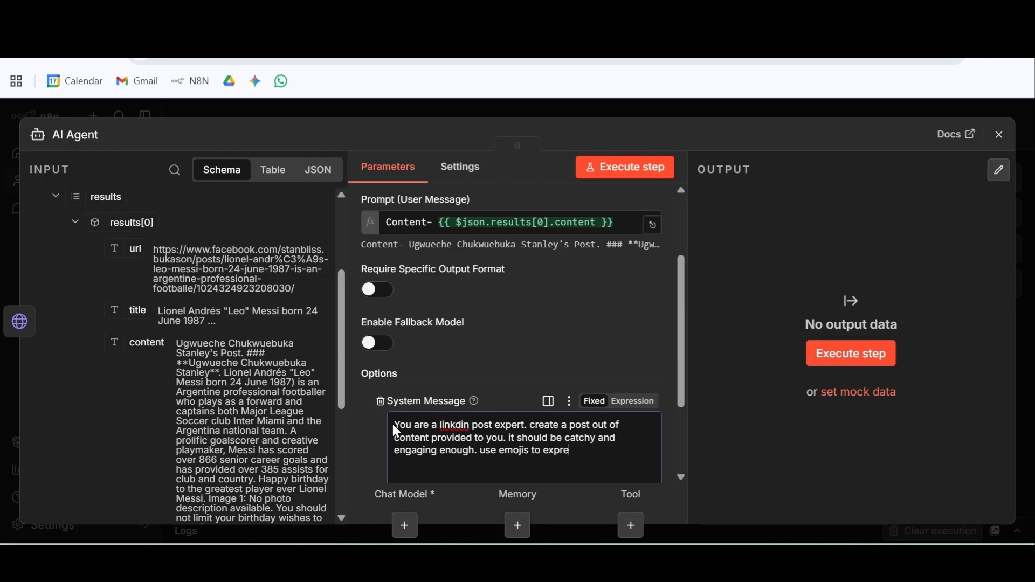
pyautogui.write('ss yourself.')
# Step: Append "Also just pass the post which we can" to the system message
pyautogui.write('Also just pas')
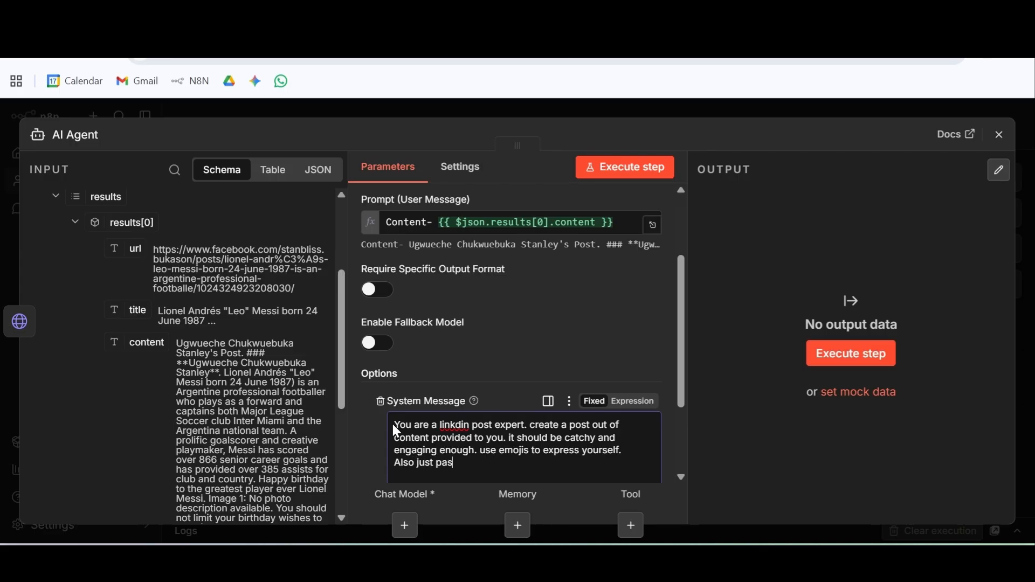
pyautogui.write('s the post which we')
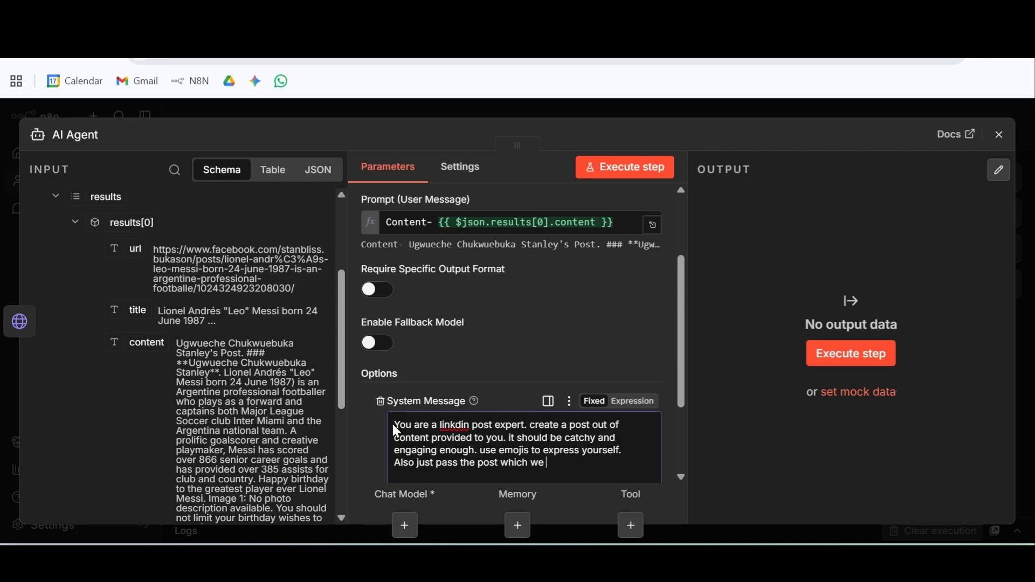
pyautogui.write(' can')
# Step: Remove "Also" from the last system message sentence, capitalise "Just" and set the sentence off as a separate paragraph
pyautogui.press('Left')
pyautogui.press('Left')
pyautogui.press('Left')
pyautogui.press('Left')
pyautogui.press('Left')
pyautogui.press('Left')
pyautogui.press('Left')
pyautogui.press('Left')
pyautogui.press('Left')
pyautogui.press('Left')
pyautogui.press('Left')
pyautogui.press('Left')
pyautogui.press('Left')
pyautogui.press('Left')
pyautogui.press('Left')
pyautogui.press('Left')
pyautogui.press('Left')
pyautogui.press('Left')
pyautogui.press('Left')
pyautogui.press('Left')
pyautogui.press('BackSpace')
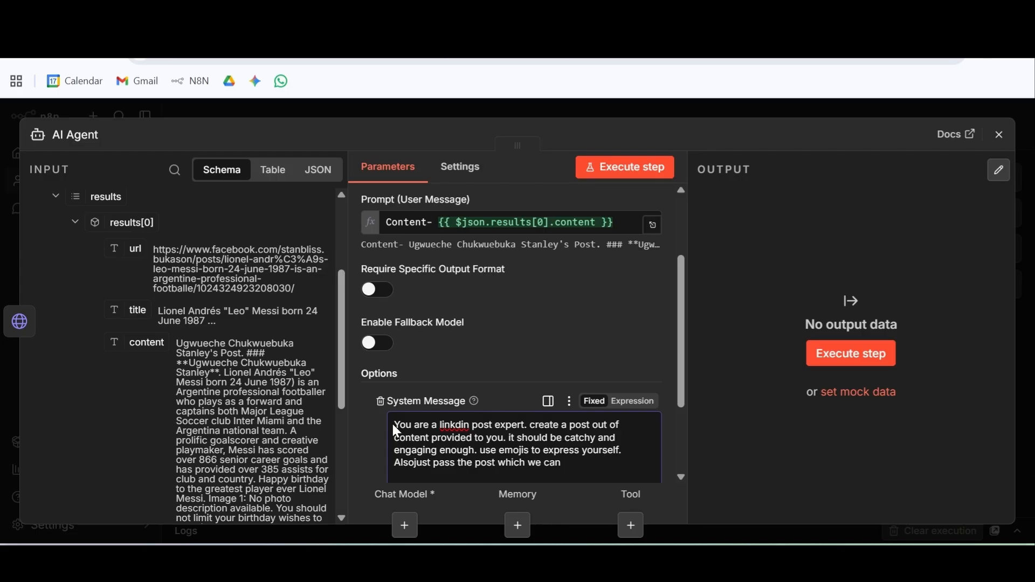
pyautogui.press('Delete')
pyautogui.write('J')
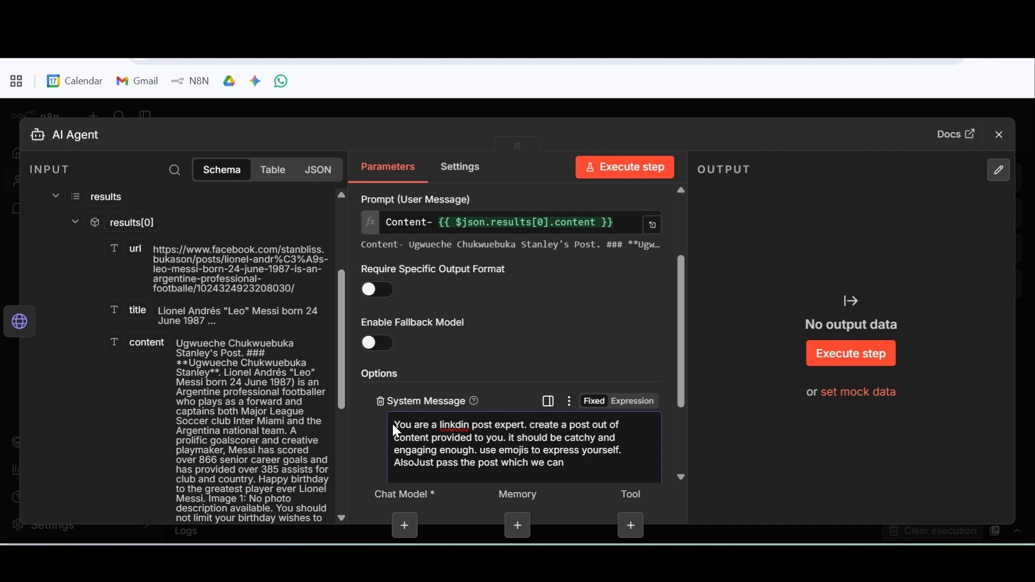
pyautogui.press('BackSpace')
pyautogui.press('BackSpace')
pyautogui.press('BackSpace')
pyautogui.press('BackSpace')
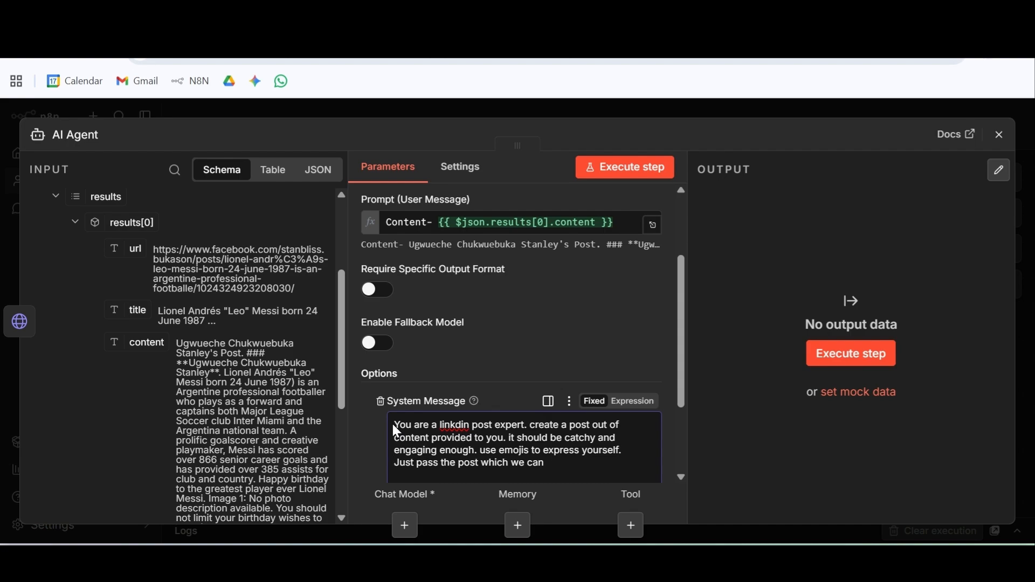
pyautogui.press('Return')
# Step: Complete the last system message sentence with "directly post." and return to the canvas
pyautogui.press('Right')
pyautogui.press('Right')
pyautogui.press('Right')
pyautogui.press('Right')
pyautogui.press('Right')
pyautogui.press('Right')
pyautogui.press('Right')
pyautogui.press('Right')
pyautogui.press('Right')
pyautogui.press('Right')
pyautogui.press('Right')
pyautogui.press('Right')
pyautogui.press('Right')
pyautogui.press('Right')
pyautogui.press('Right')
pyautogui.press('Right')
pyautogui.press('Right')
pyautogui.press('Right')
pyautogui.press('Right')
pyautogui.press('Right')
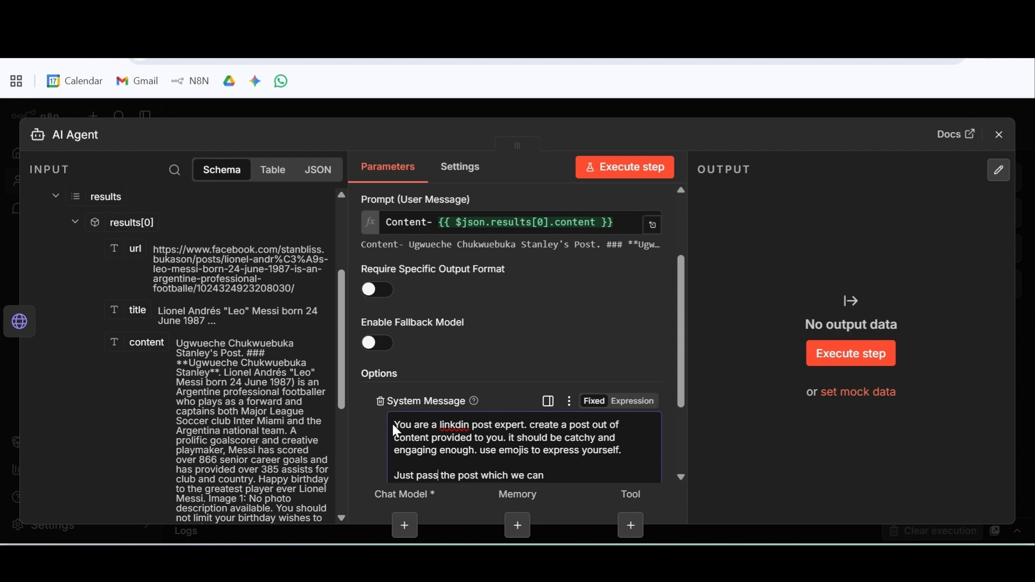
pyautogui.press('Right')
pyautogui.press('Right')
pyautogui.press('Right')
pyautogui.write('directly post.')
pyautogui.scroll(-2, 542, 330)
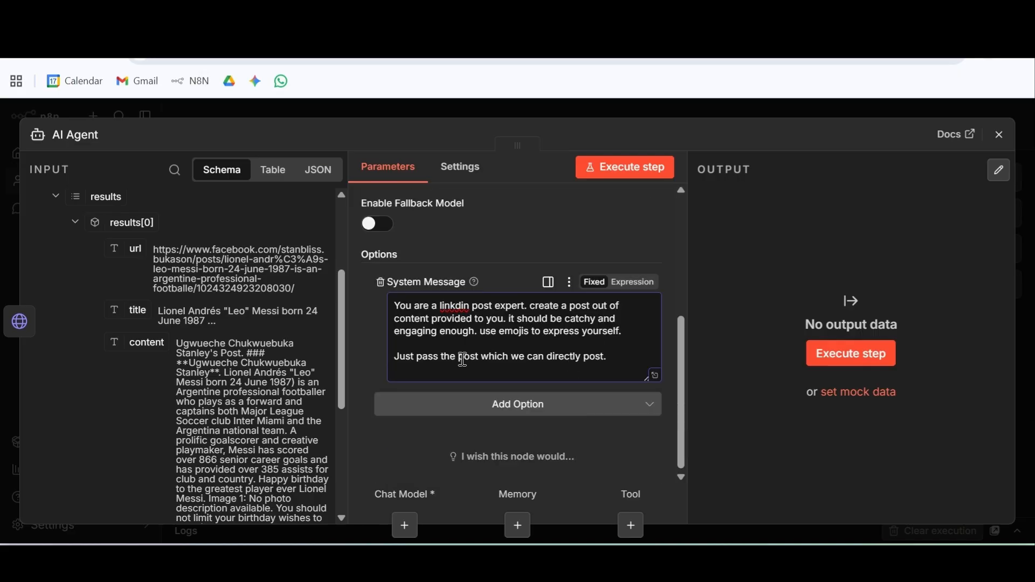
pyautogui.click(1000, 135)
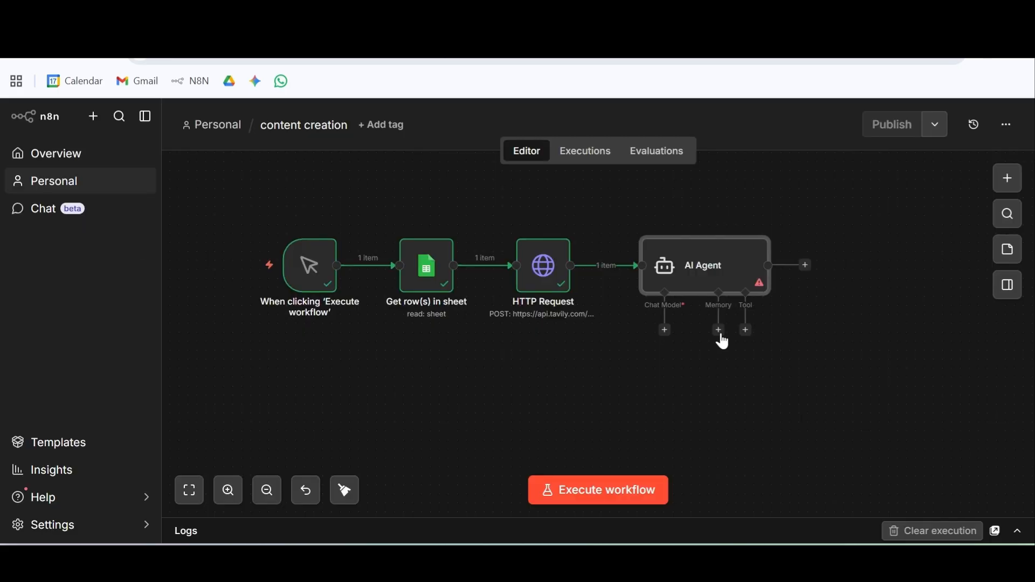
# Step: Attach a Google Gemini Chat Model to the AI Agent as its chat model and return to the canvas
pyautogui.click(666, 331)
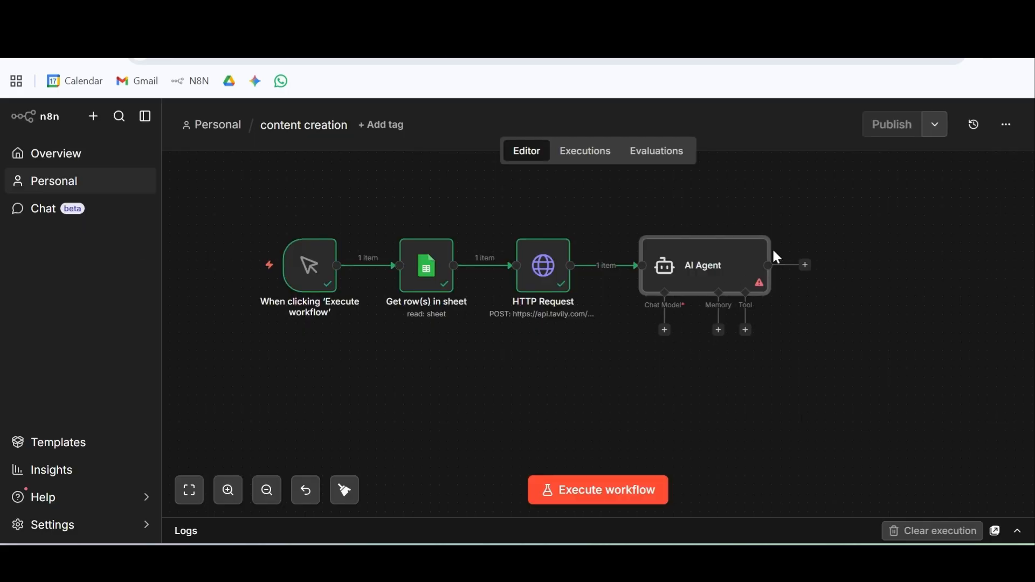
pyautogui.write('gemin')
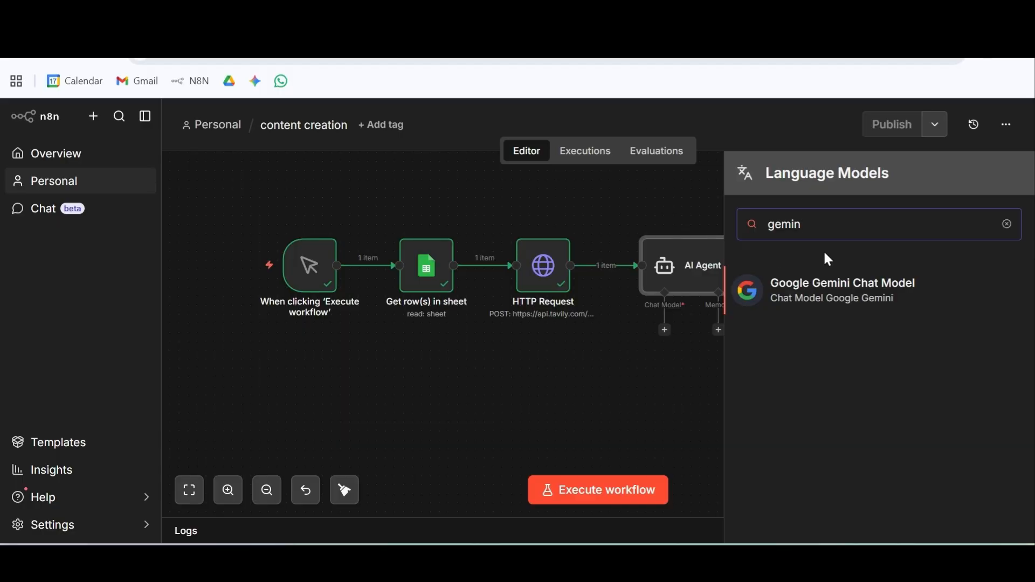
pyautogui.click(855, 278)
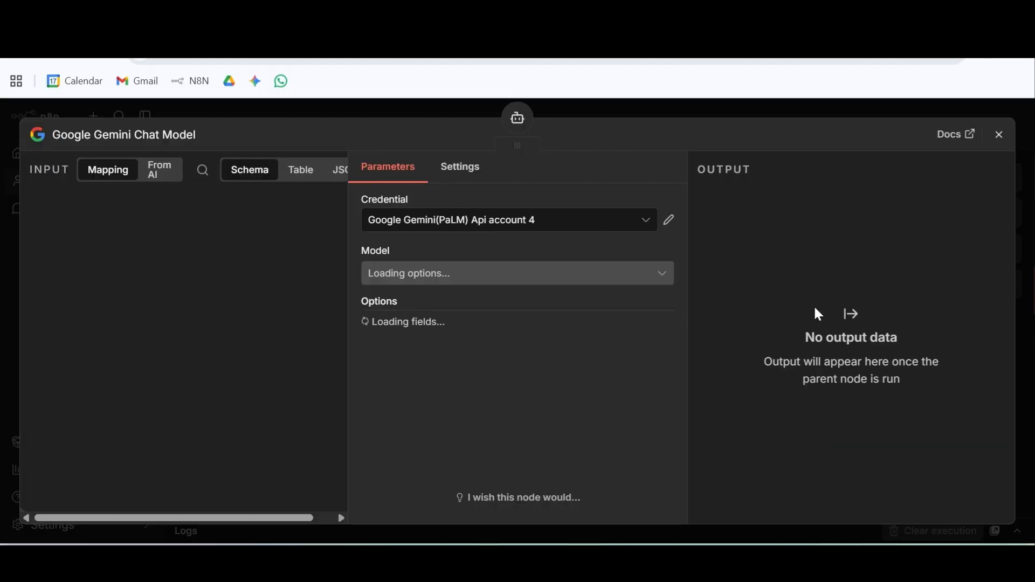
pyautogui.click(817, 305)
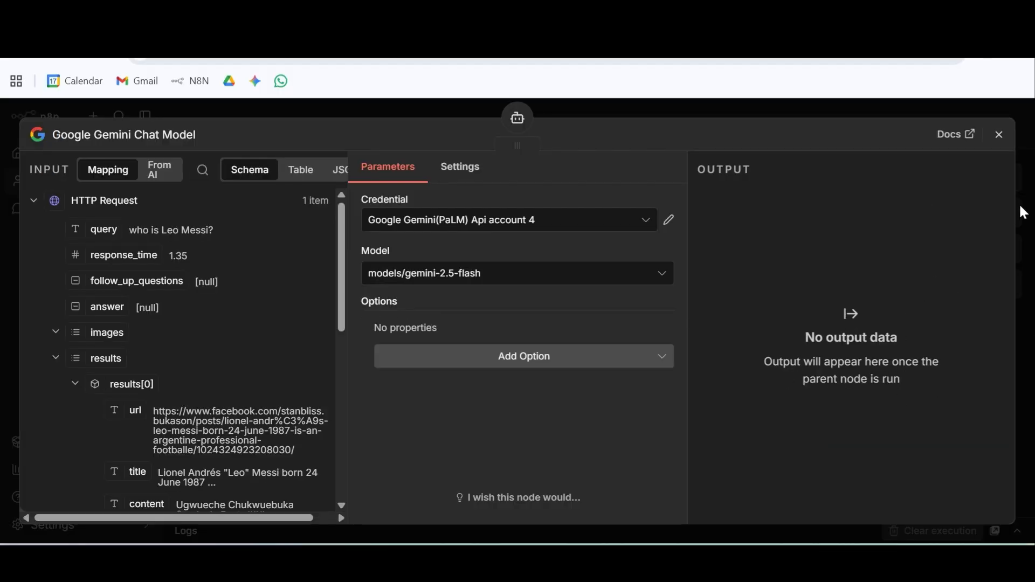
pyautogui.click(999, 135)
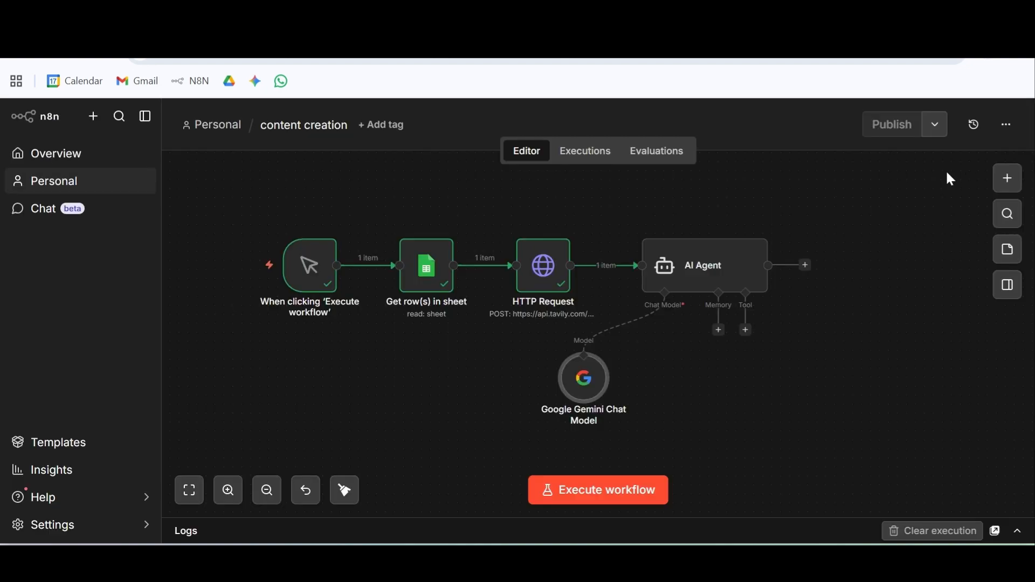
# Step: Execute the AI Agent node from the canvas and open it to review the generated LinkedIn post
pyautogui.click(678, 221)
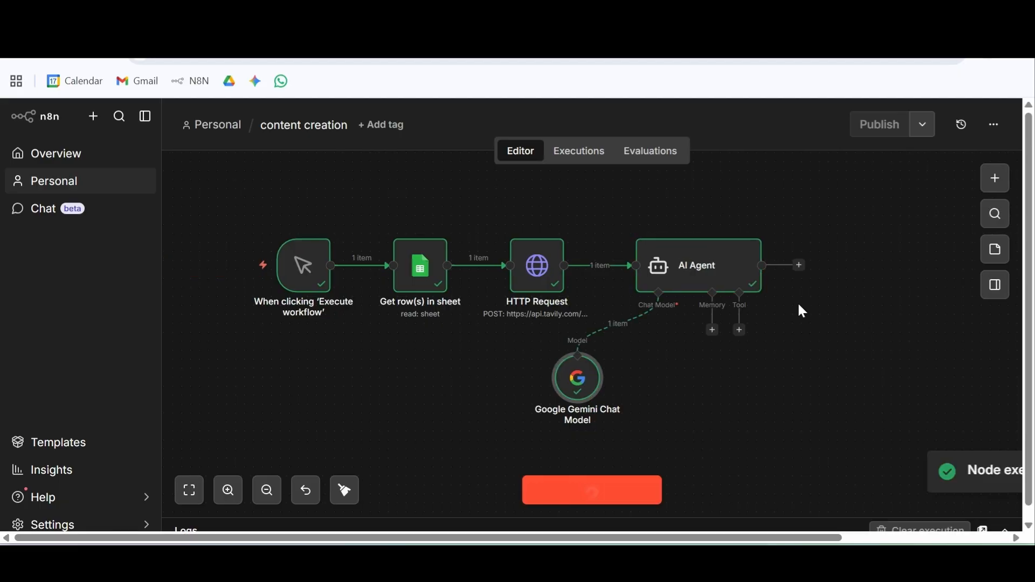
pyautogui.click(760, 268)
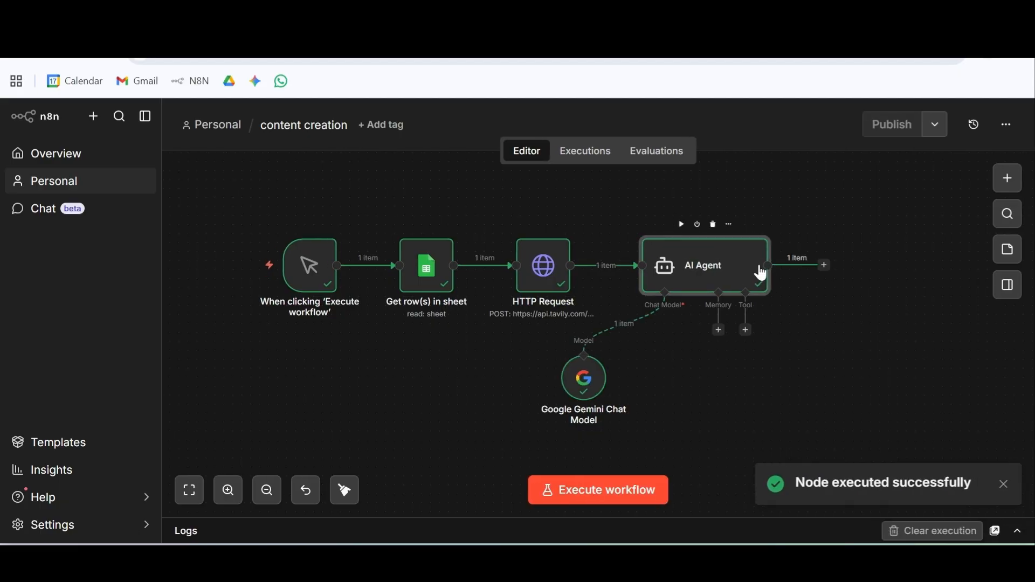
pyautogui.doubleClick(761, 270)
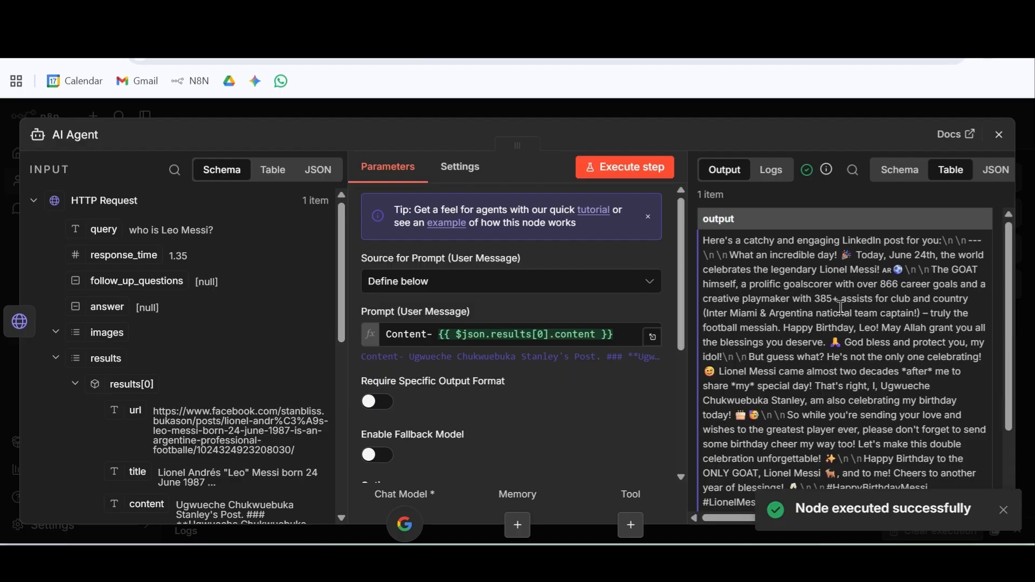
pyautogui.scroll(-2, 841, 308)
pyautogui.scroll(-1, 841, 308)
pyautogui.scroll(4, 808, 301)
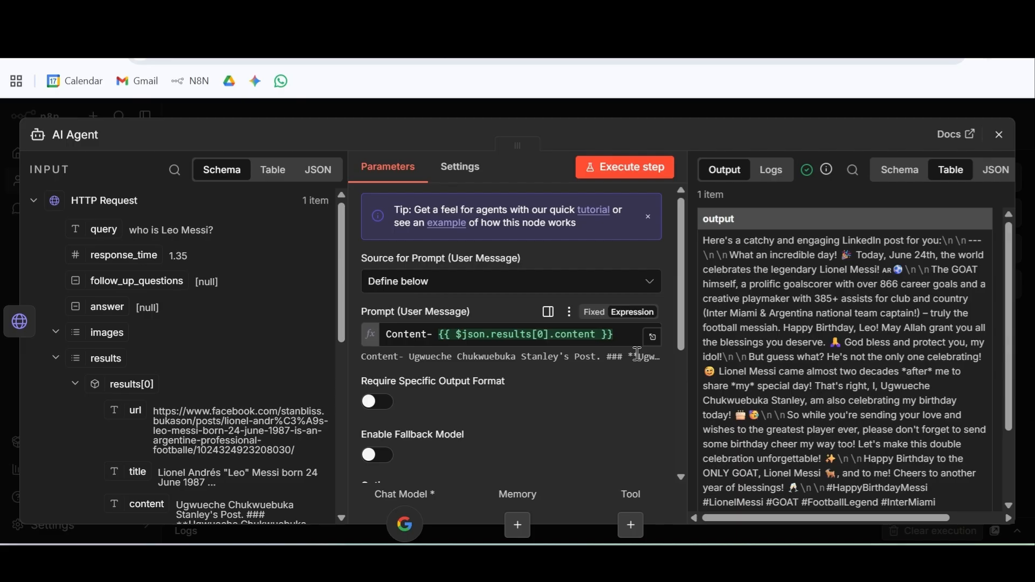
# Step: Reword the system message's last sentence after "Just" to "give us ready to post,"
pyautogui.scroll(-3, 570, 351)
pyautogui.scroll(-2, 569, 351)
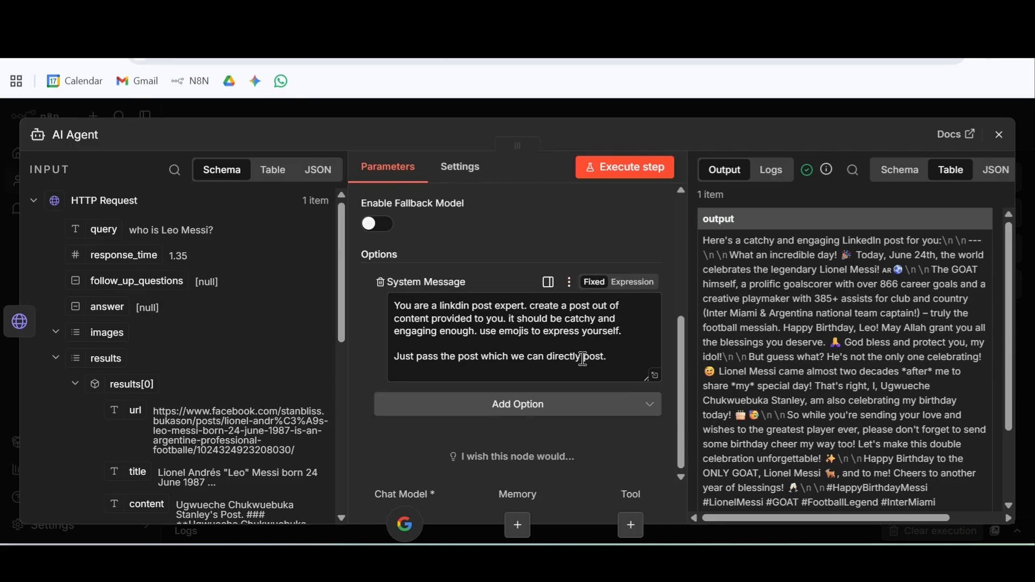
pyautogui.moveTo(612, 357); pyautogui.dragTo(418, 358)
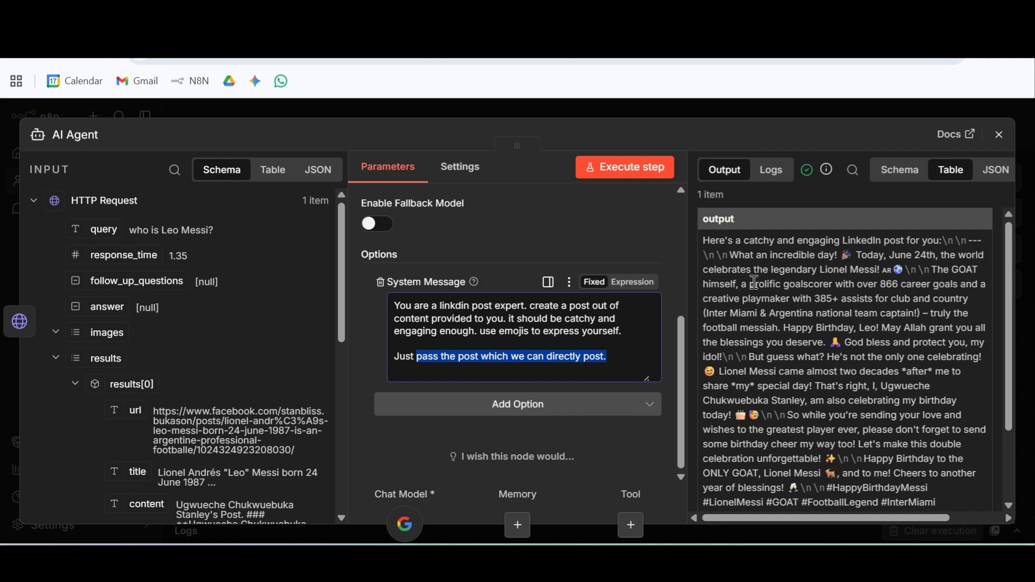
pyautogui.write('give ')
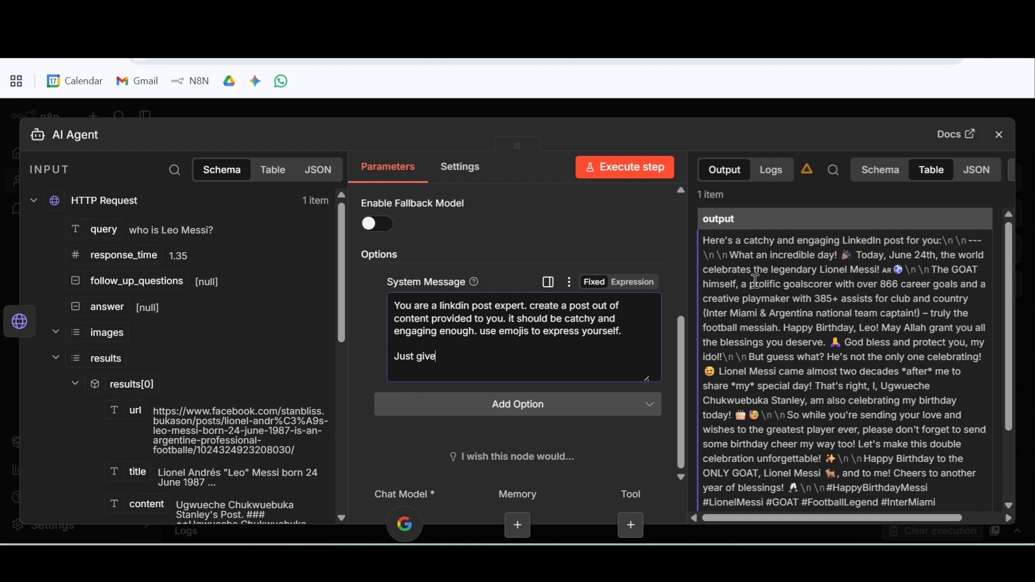
pyautogui.write('u')
pyautogui.write('s ')
pyautogui.write('re')
pyautogui.write('d')
pyautogui.write('dy ')
pyautogui.write('to ')
pyautogui.write('pos')
pyautogui.write('t ')
pyautogui.write(' wi')
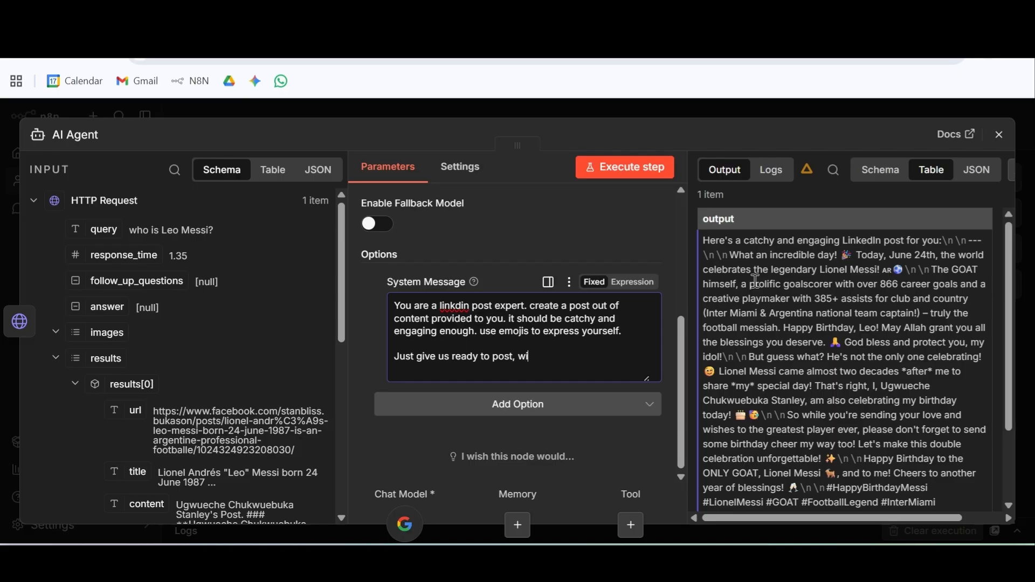
# Step: Extend the last system message sentence with "without saying here is a catchy and enganging linkdin post for you"
pyautogui.write('thout ')
pyautogui.write('saying ')
pyautogui.write('here ')
pyautogui.write('us')
pyautogui.press('BackSpace')
pyautogui.press('BackSpace')
pyautogui.press('BackSpace')
pyautogui.write('is a')
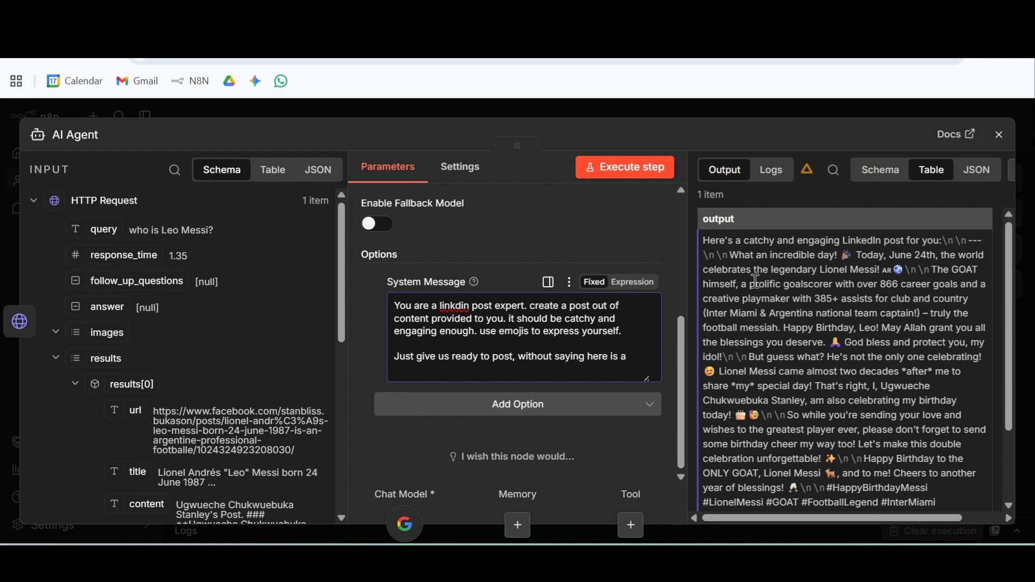
pyautogui.write(' catchy and engangin')
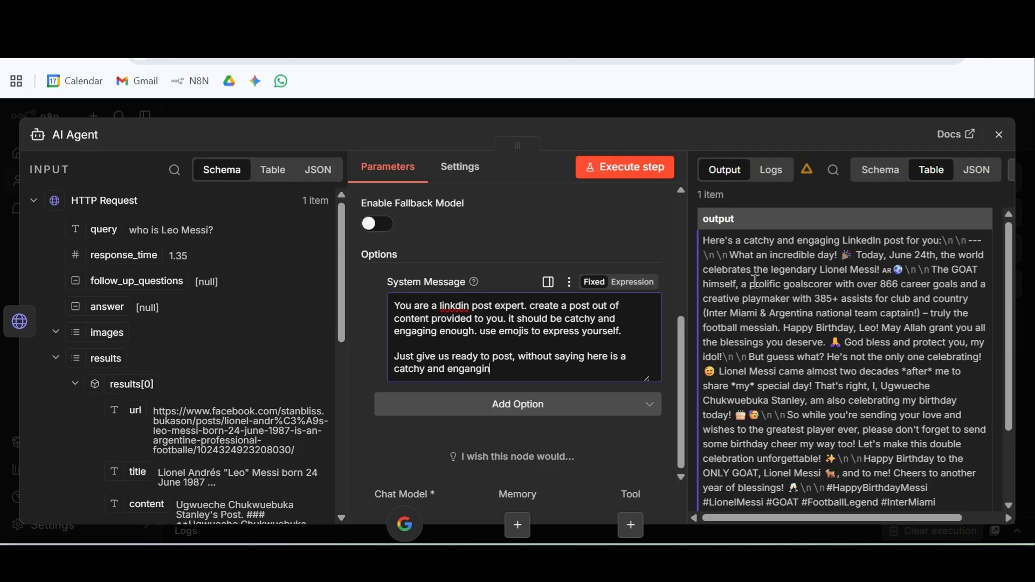
pyautogui.write('g linkdin post for you')
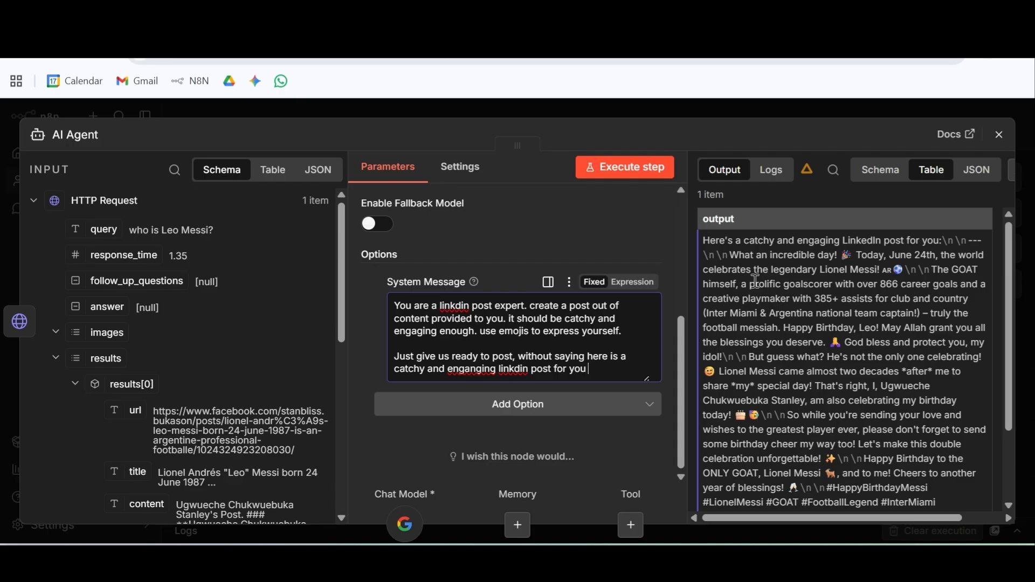
# Step: Append "or something" to the system message, execute the AI Agent to review the regenerated post, and return to the canvas
pyautogui.write(' or something')
pyautogui.click(595, 173)
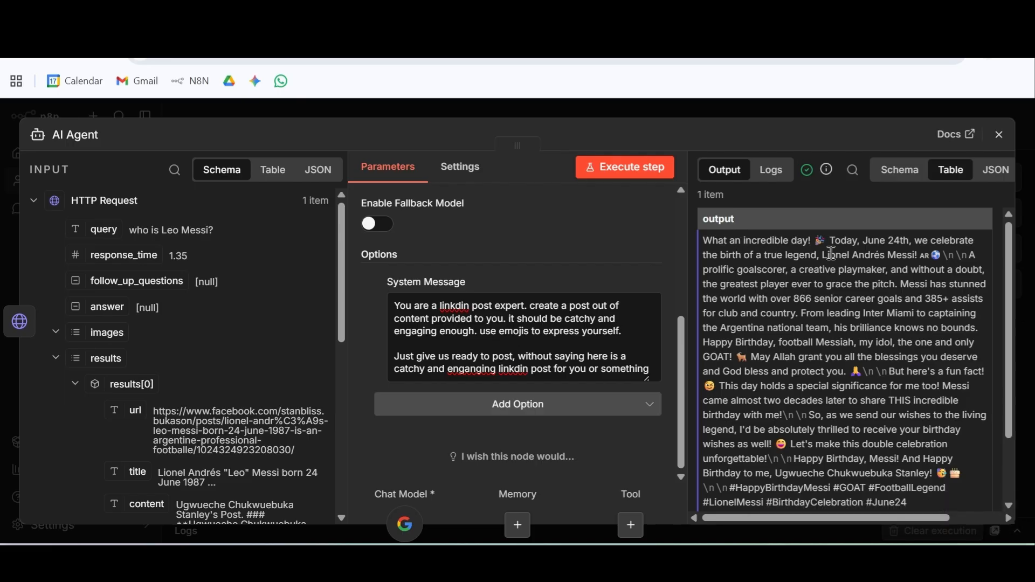
pyautogui.moveTo(841, 242); pyautogui.dragTo(917, 258)
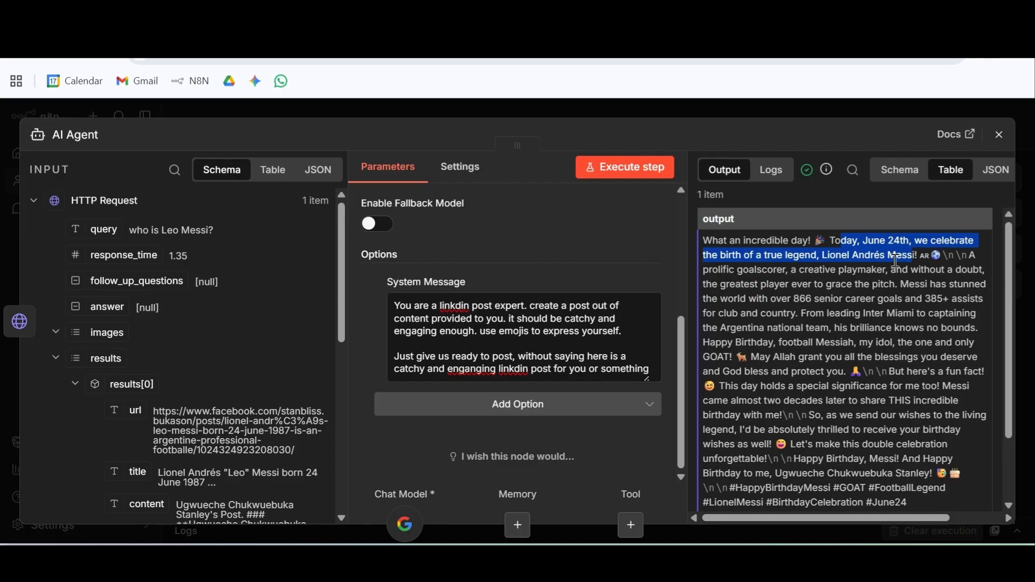
pyautogui.scroll(-3, 879, 280)
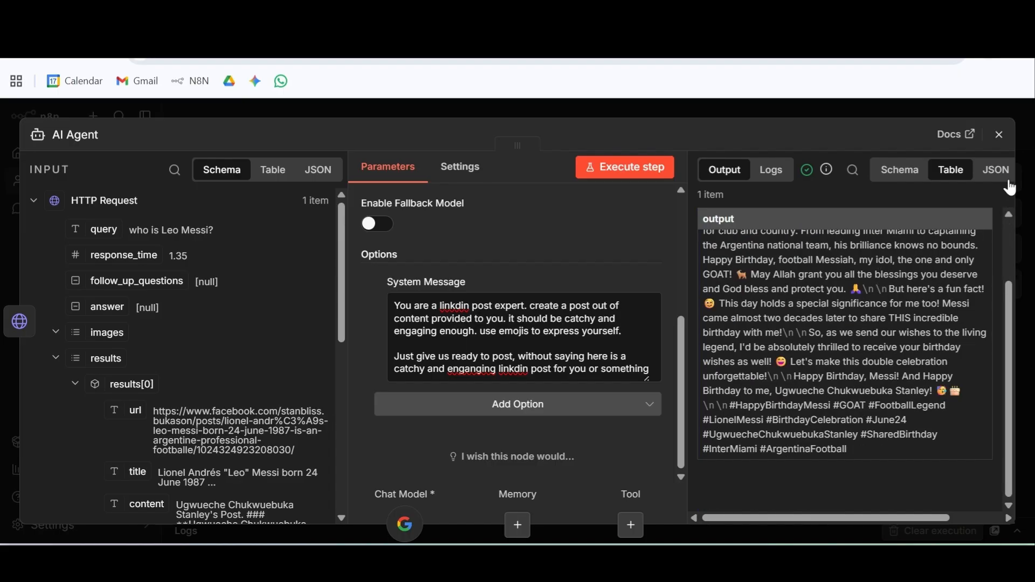
pyautogui.click(999, 136)
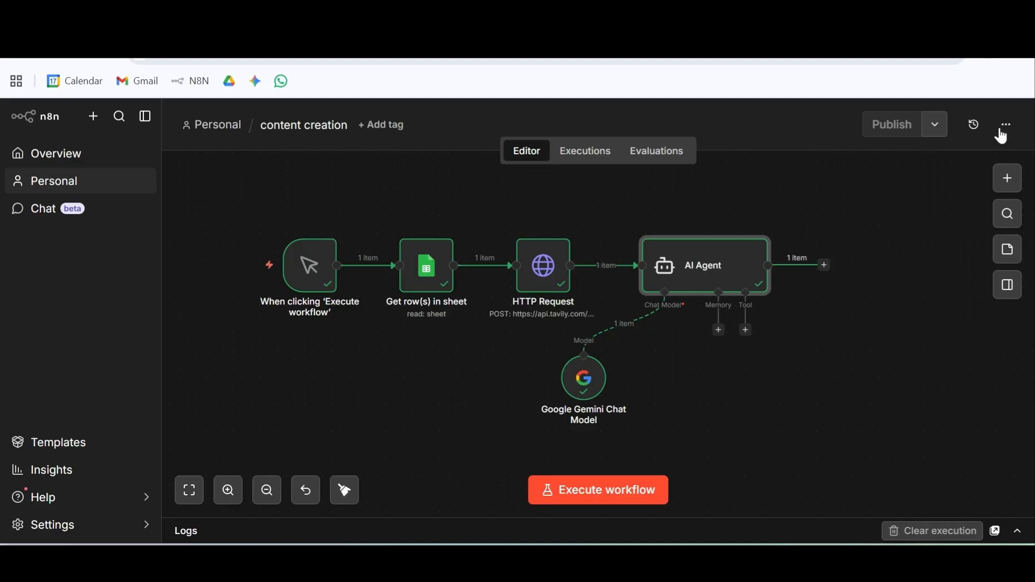
# Step: Add a Google Sheets node with the "Append or update row in sheet" action after the AI Agent
pyautogui.click(826, 265)
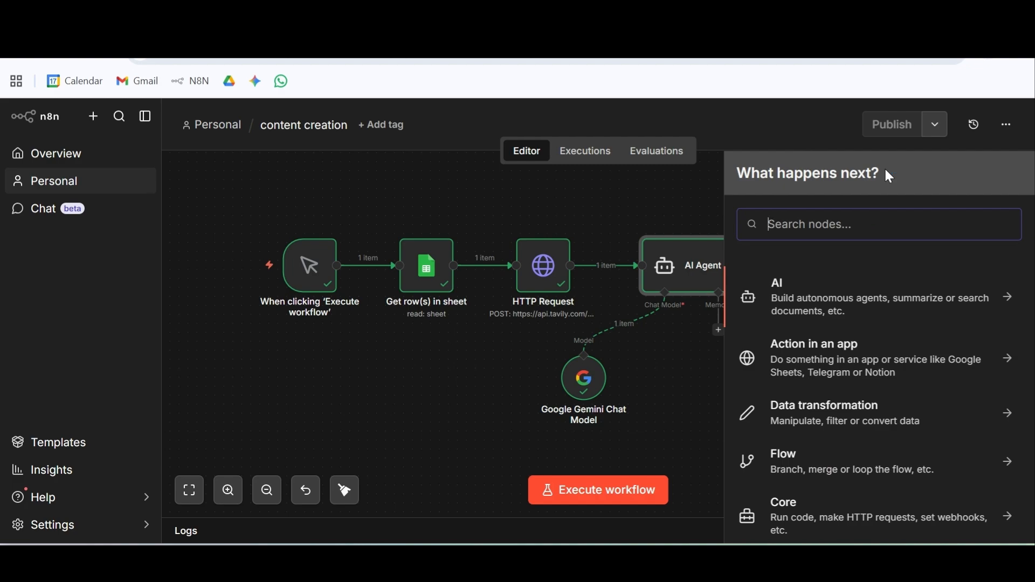
pyautogui.write('shee')
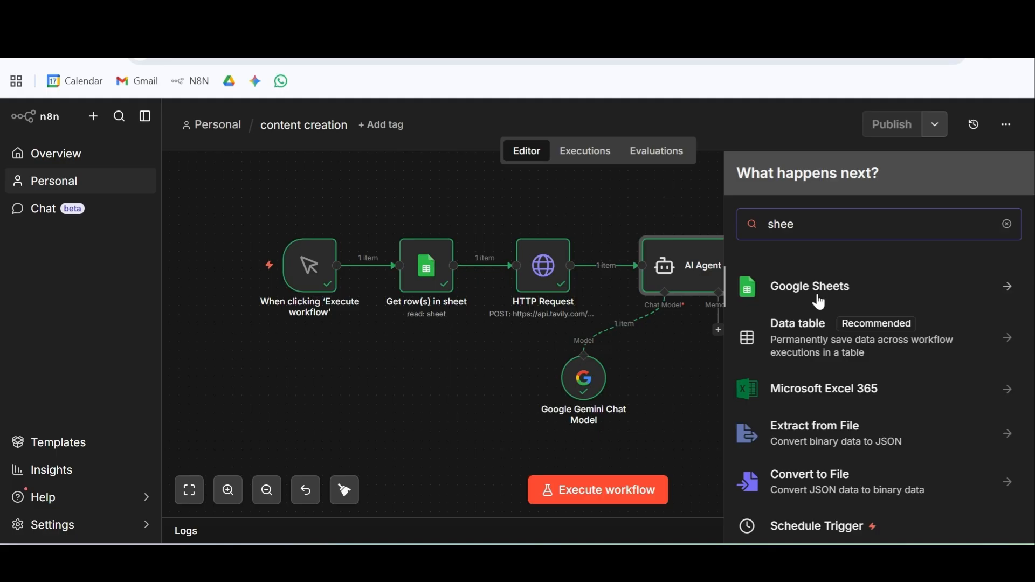
pyautogui.click(914, 303)
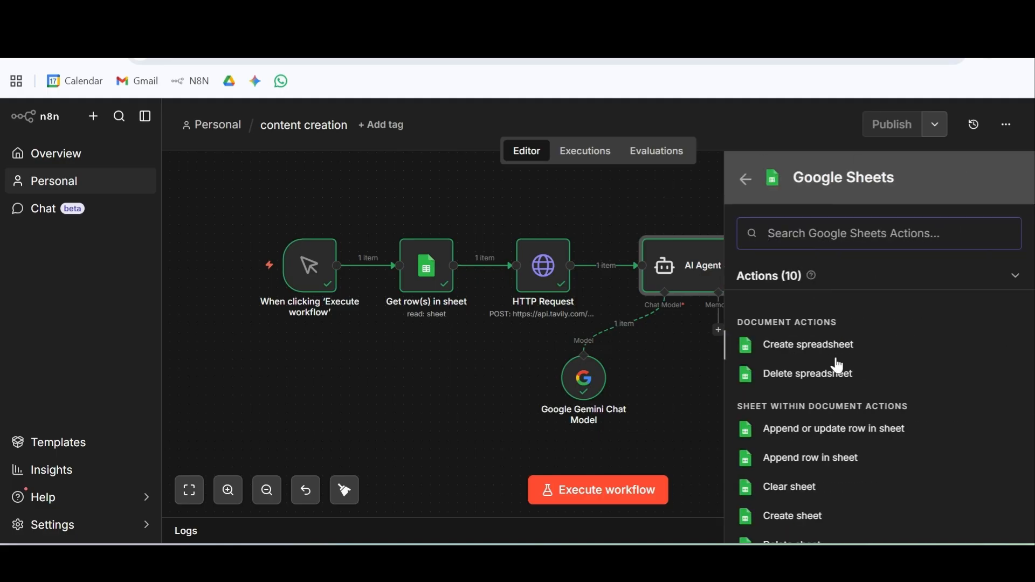
pyautogui.scroll(-2, 832, 369)
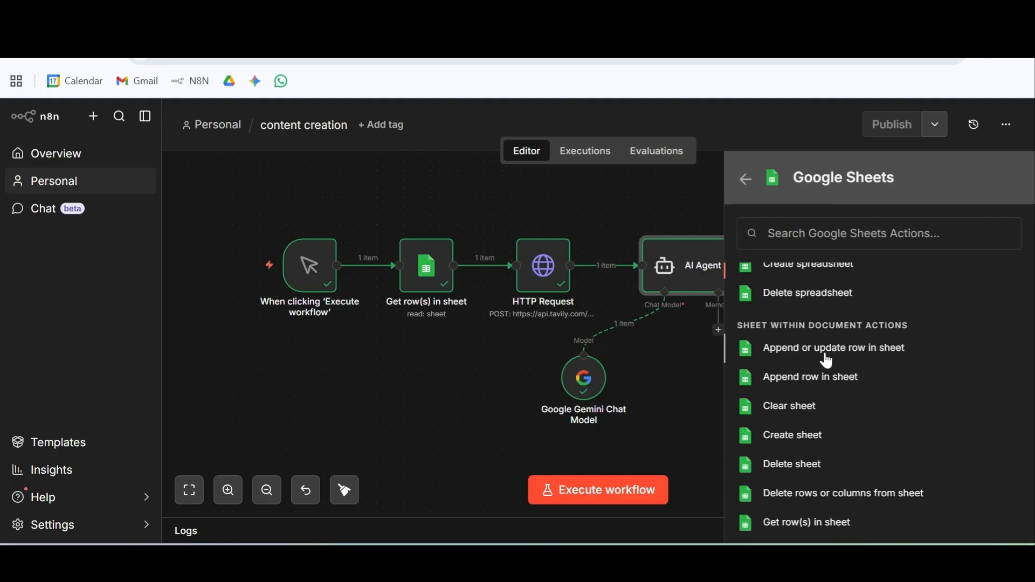
pyautogui.click(856, 349)
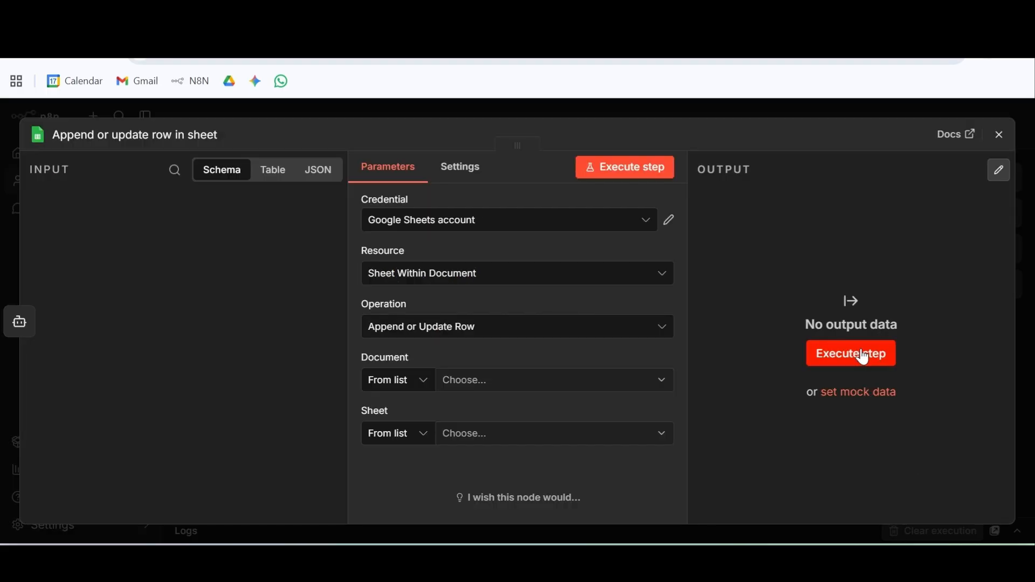
# Step: Set the Google Sheets node's document to "content creation" and its sheet to Sheet1
pyautogui.click(645, 378)
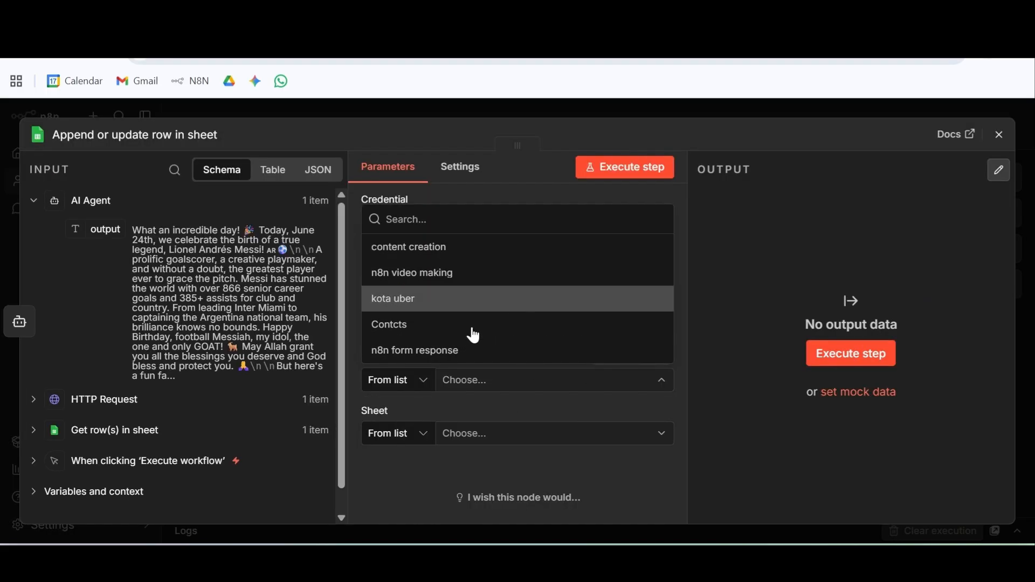
pyautogui.click(500, 255)
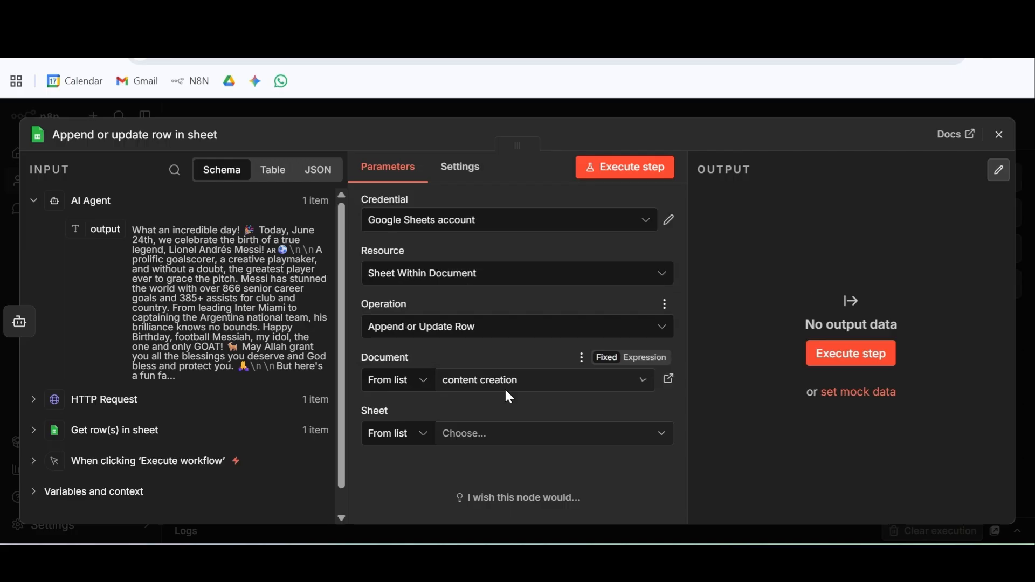
pyautogui.click(534, 436)
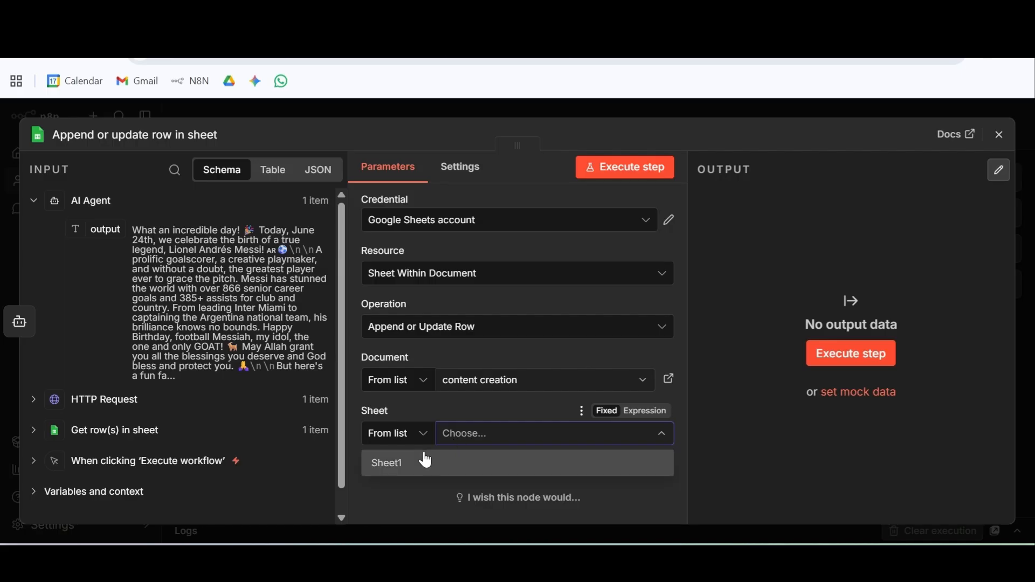
pyautogui.click(427, 462)
# Step: Keep the mapping mode on Map Each Column Manually and choose topic as the column to match on
pyautogui.scroll(-2, 539, 291)
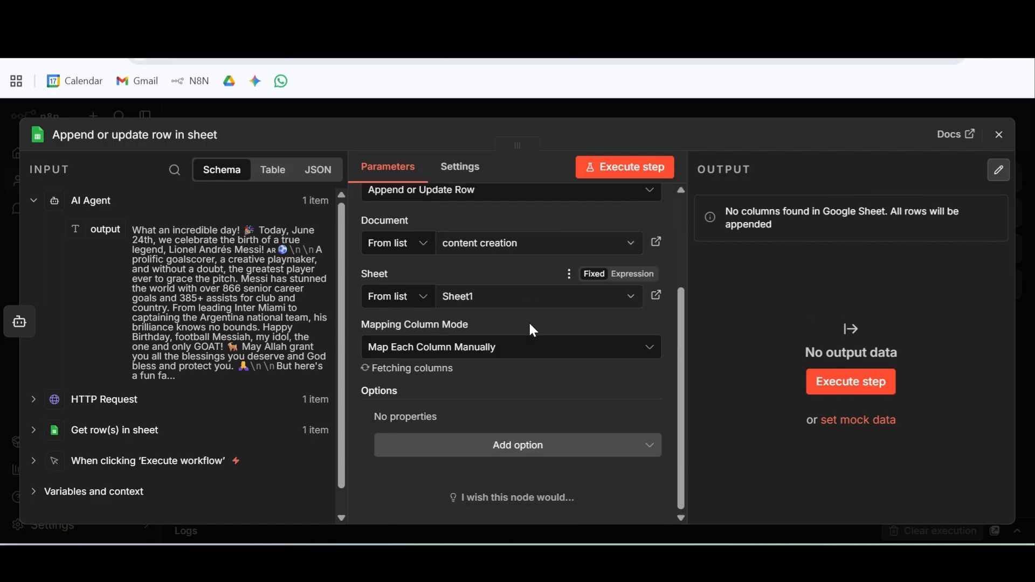
pyautogui.click(539, 348)
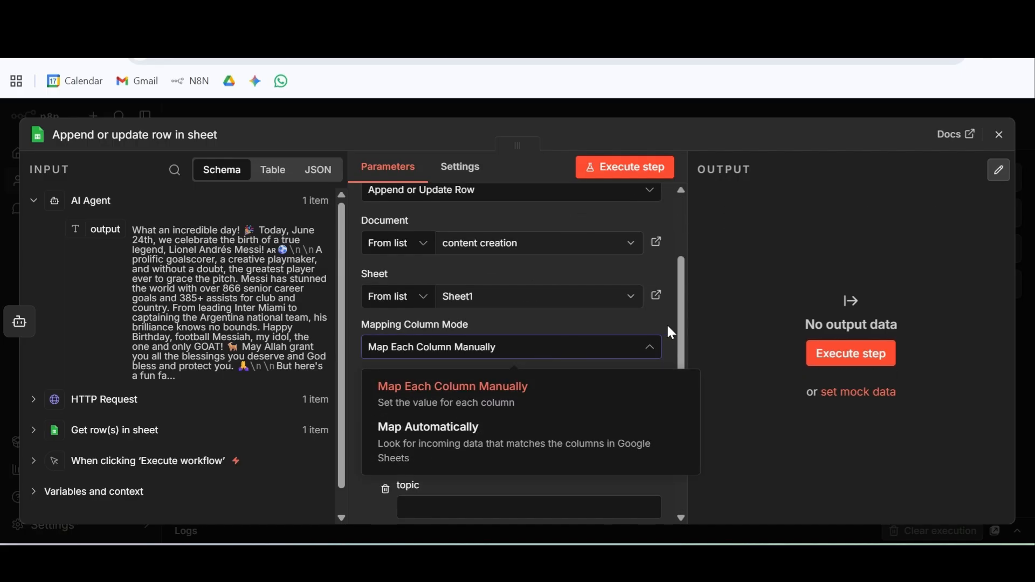
pyautogui.click(756, 291)
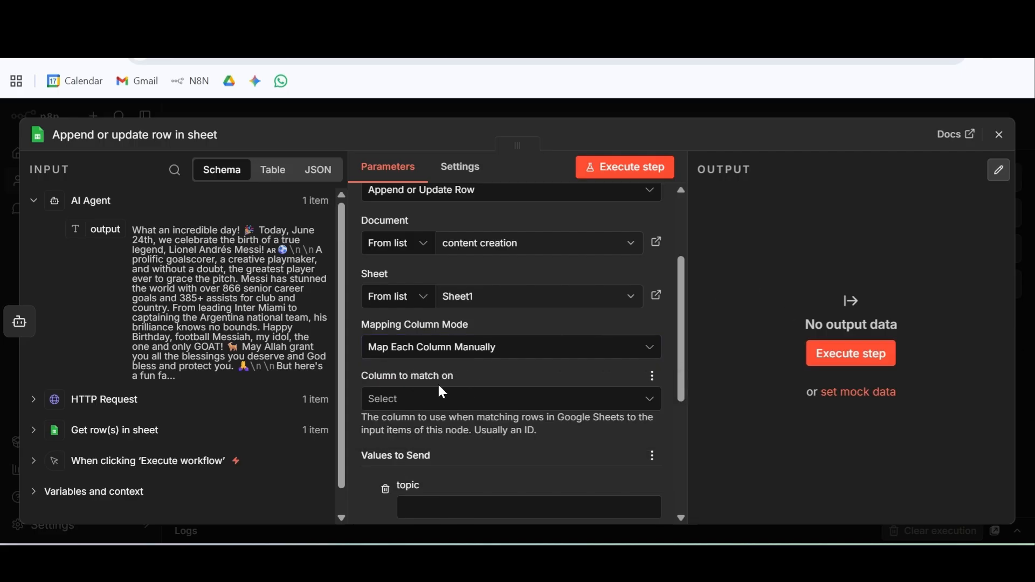
pyautogui.scroll(-3, 519, 397)
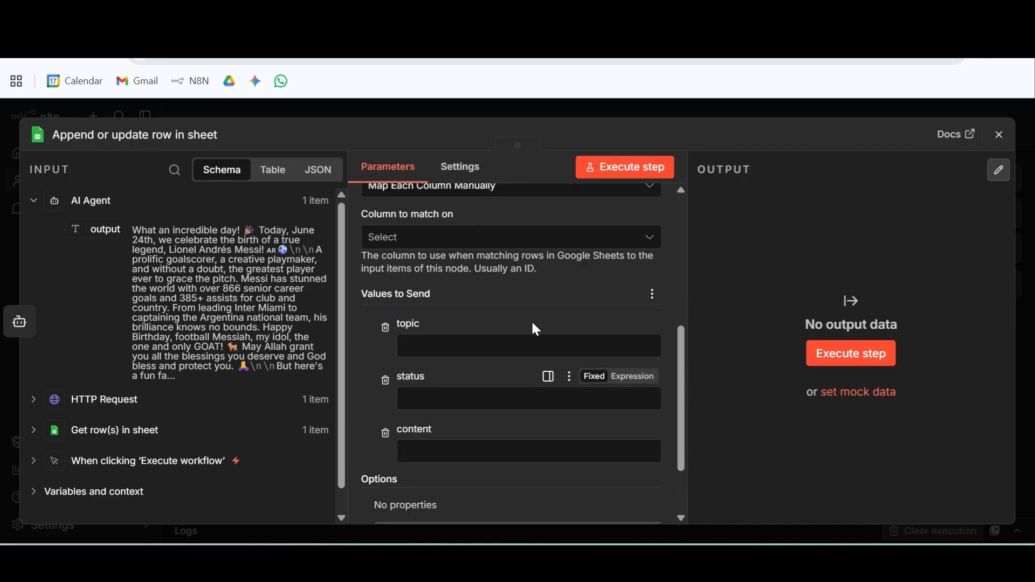
pyautogui.click(508, 237)
pyautogui.click(429, 293)
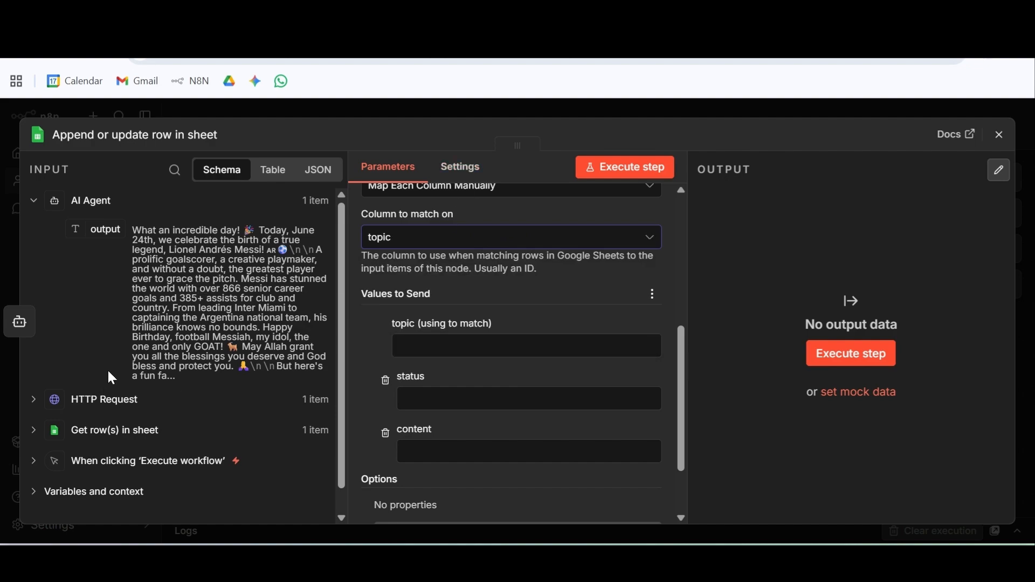
# Step: Map the matching topic value to the topic from "Get row(s) in sheet" and set status to "done"
pyautogui.scroll(-1, 108, 393)
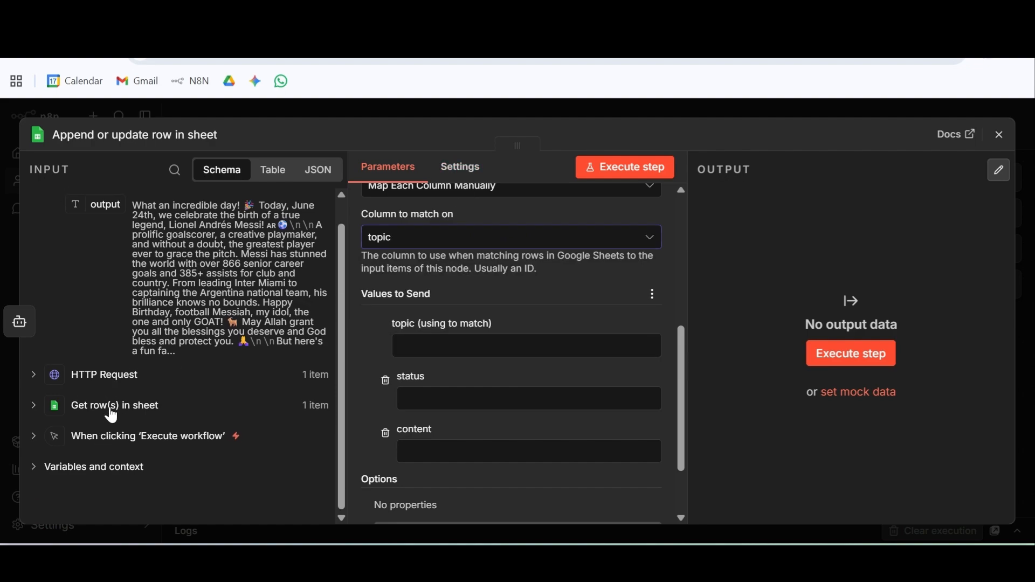
pyautogui.click(112, 415)
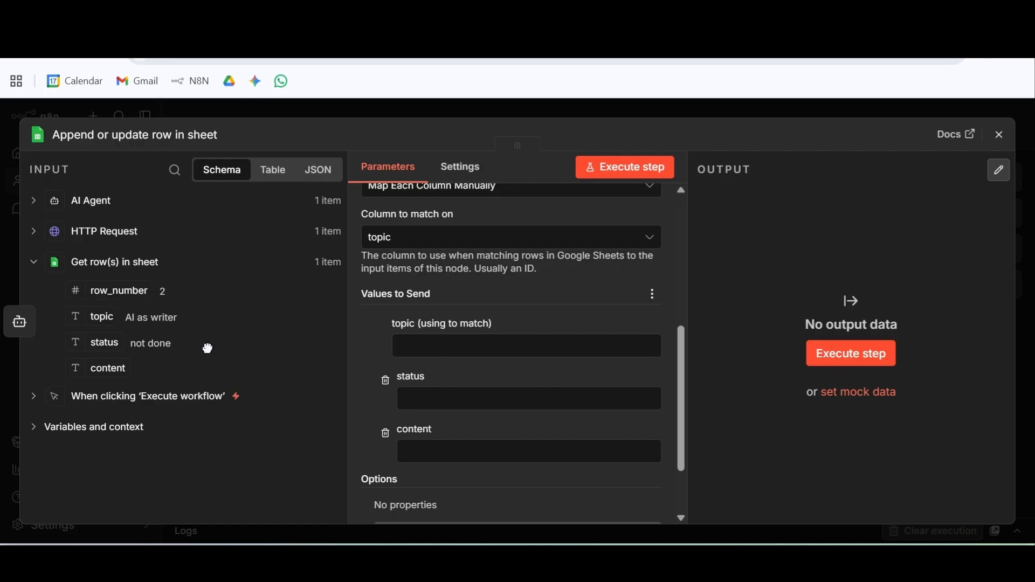
pyautogui.moveTo(207, 348); pyautogui.dragTo(429, 353)
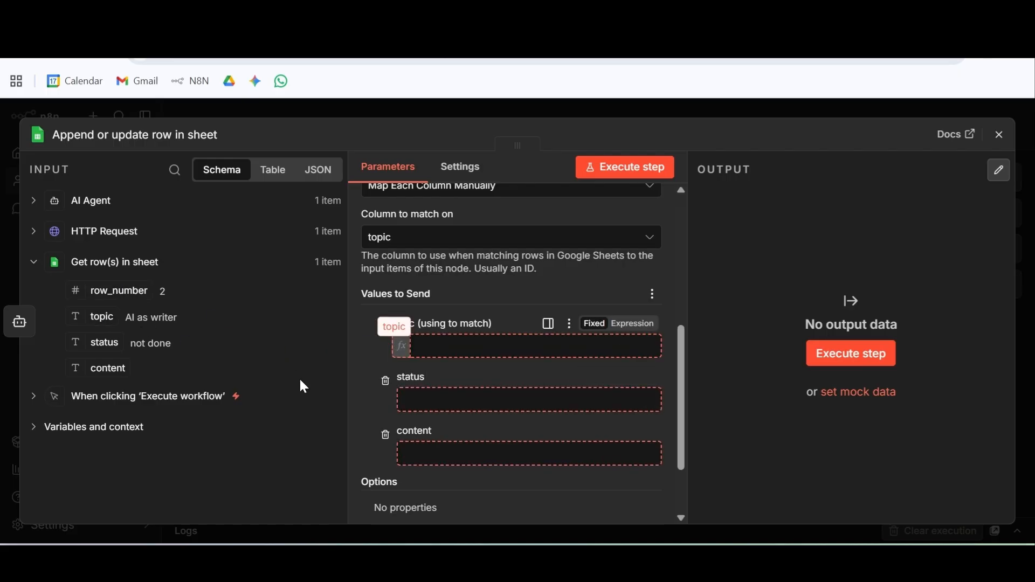
pyautogui.moveTo(304, 386); pyautogui.dragTo(410, 347)
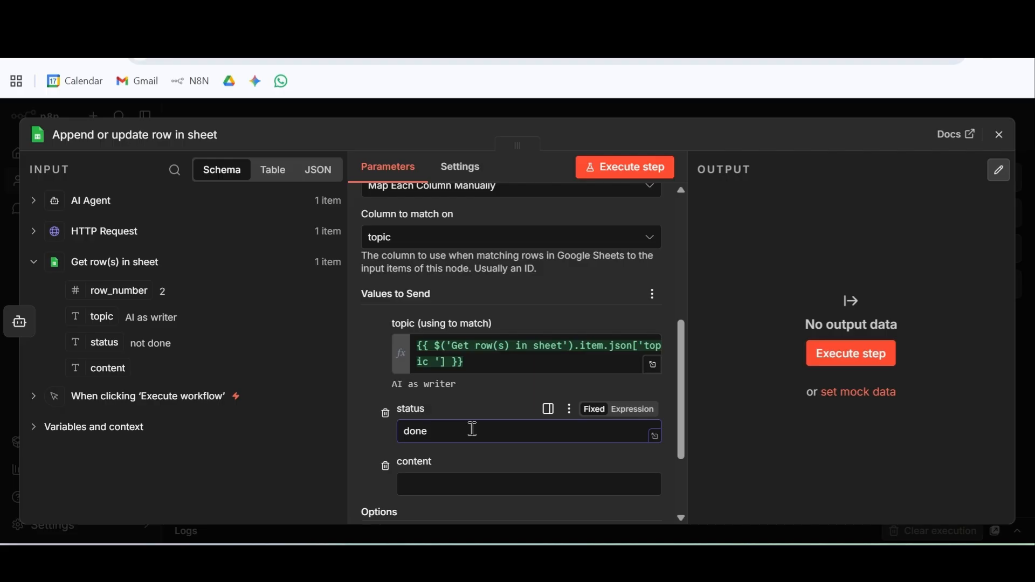
# Step: Map the content value to the AI Agent's output, execute the Google Sheets node, and return to the canvas
pyautogui.click(60, 202)
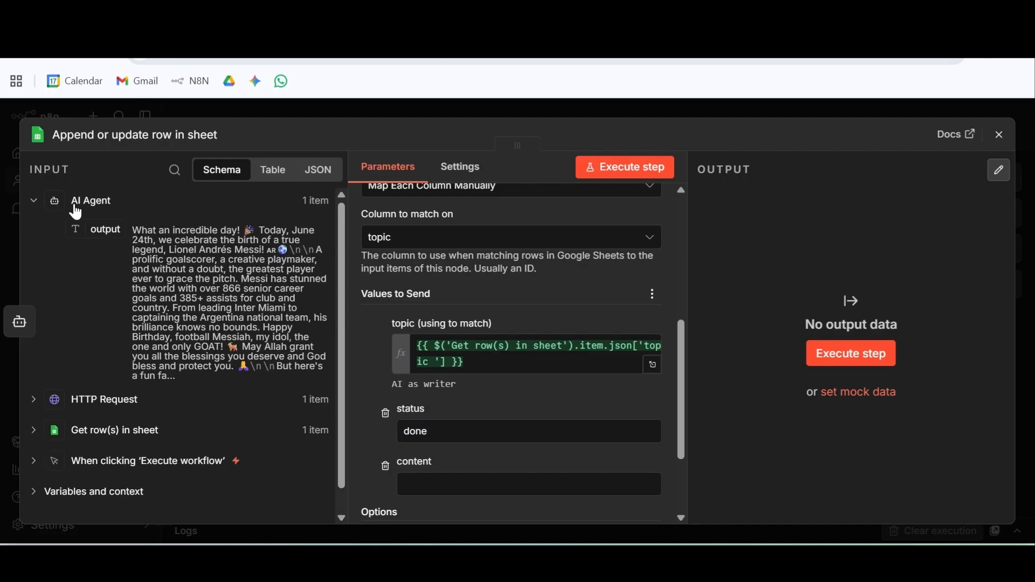
pyautogui.moveTo(90, 227); pyautogui.dragTo(439, 474)
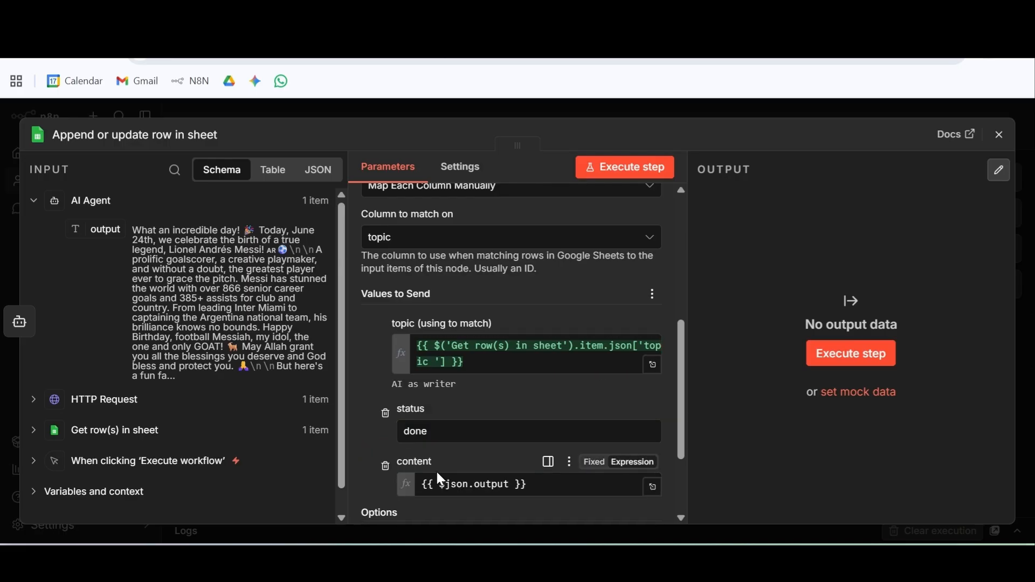
pyautogui.scroll(-3, 582, 264)
pyautogui.click(620, 167)
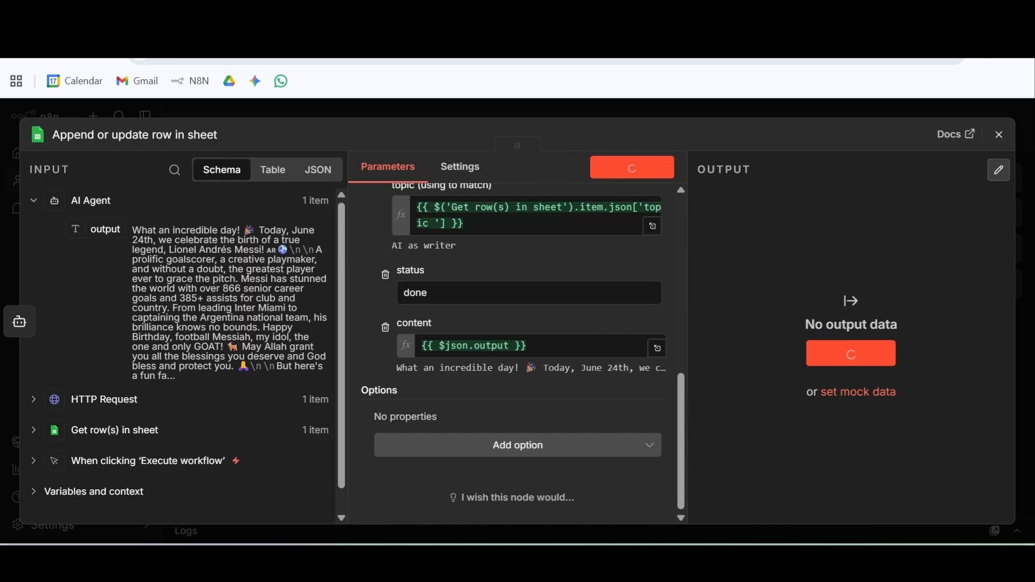
pyautogui.click(1001, 136)
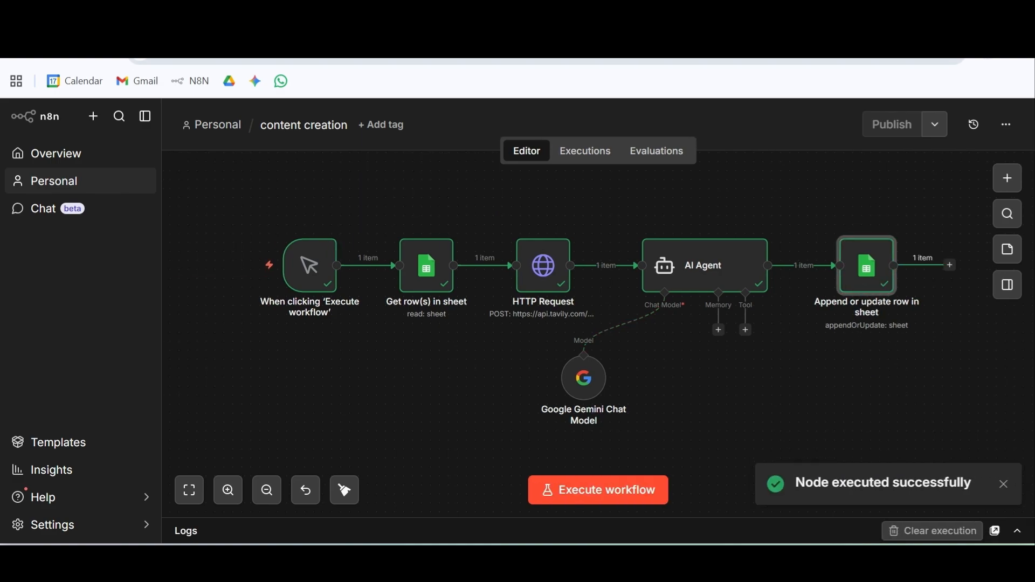
# Step: Switch to the content creation spreadsheet in Google Sheets and examine the status and content of the "AI as writer" row
pyautogui.hotkey('ctrl', 'Tab')
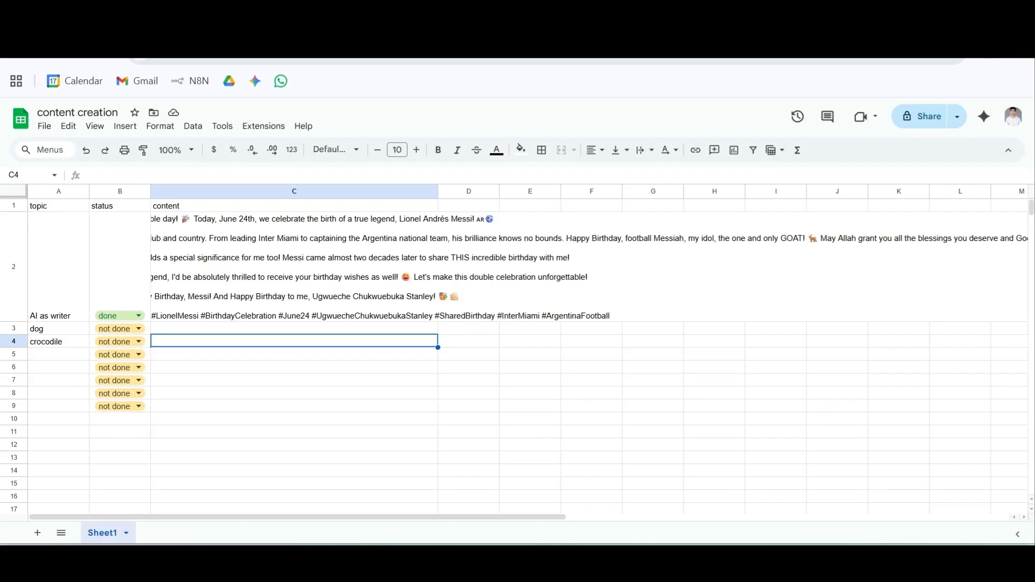
pyautogui.click(622, 319)
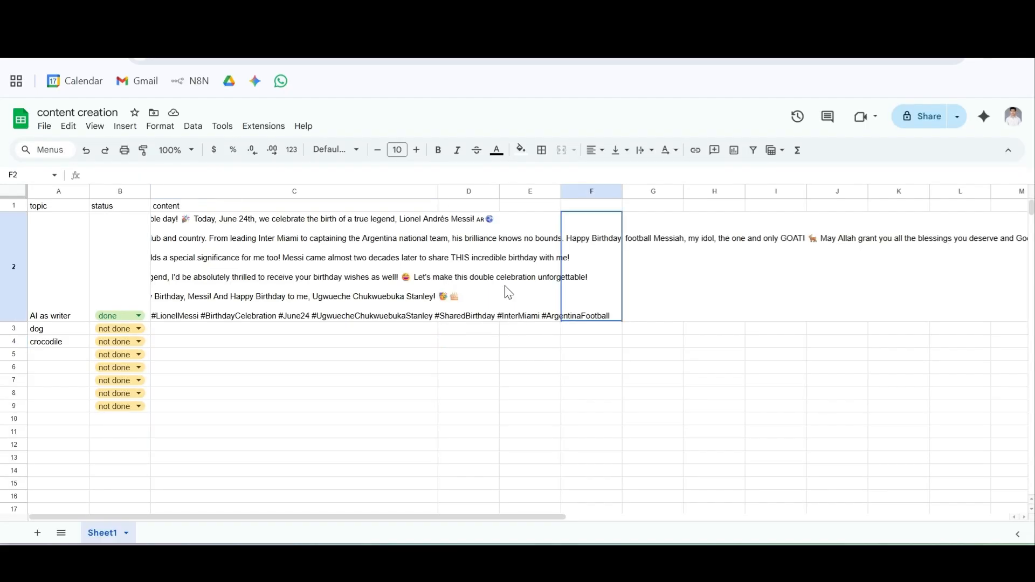
pyautogui.keyDown('shift'); pyautogui.click(299, 231); pyautogui.keyUp('shift')
pyautogui.click(513, 410)
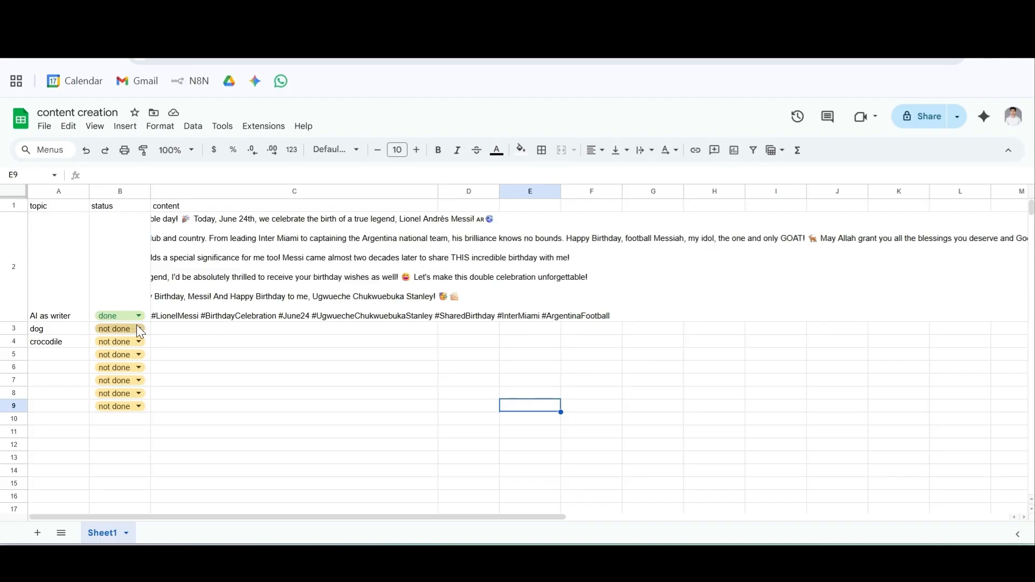
pyautogui.hotkey('alt', 'Tab')
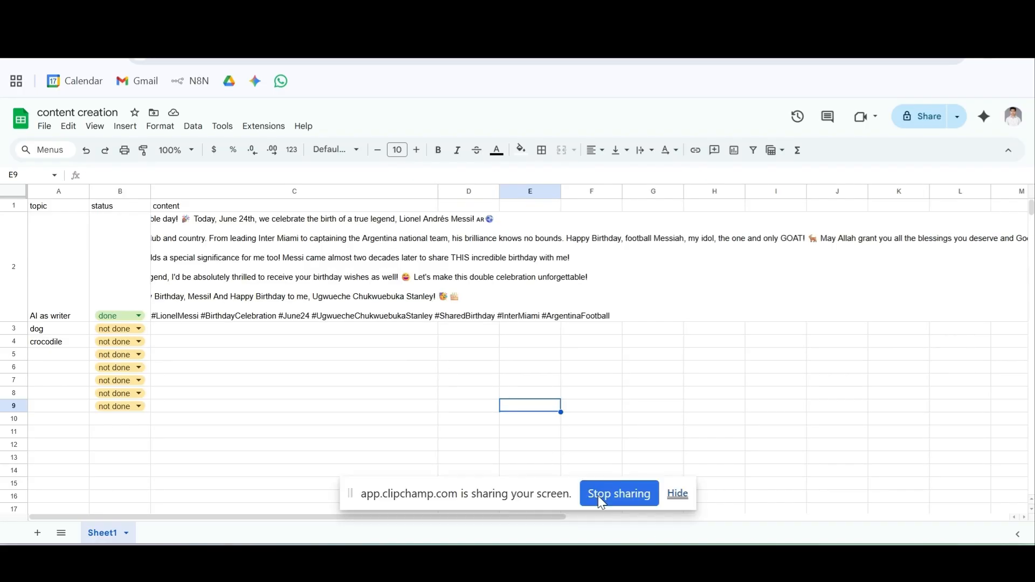
pyautogui.click(677, 495)
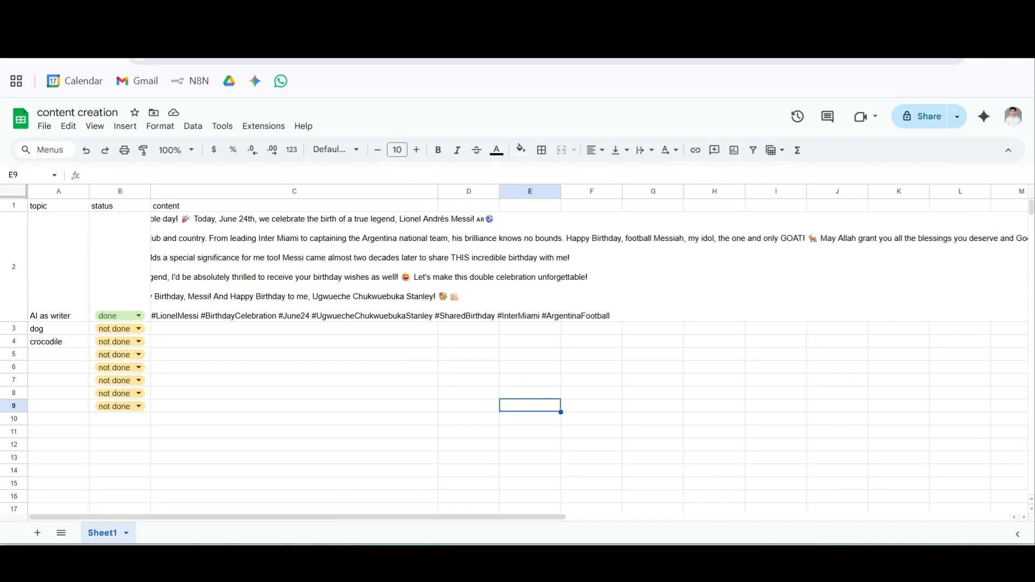
# Step: Execute the whole workflow in n8n and return to the Google Sheets spreadsheet to examine the "dog" row's status and content
pyautogui.click(371, 24)
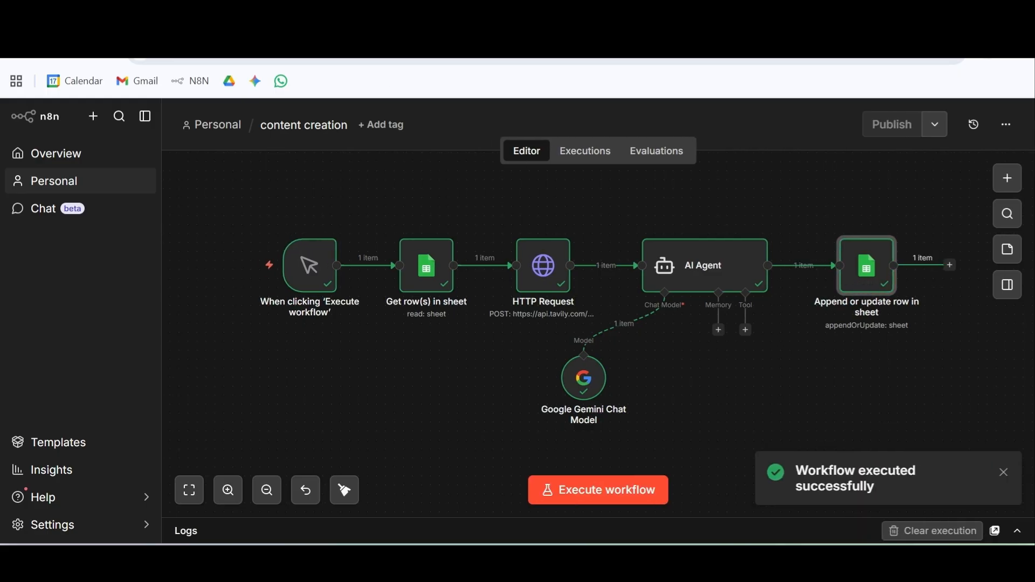
pyautogui.click(173, 19)
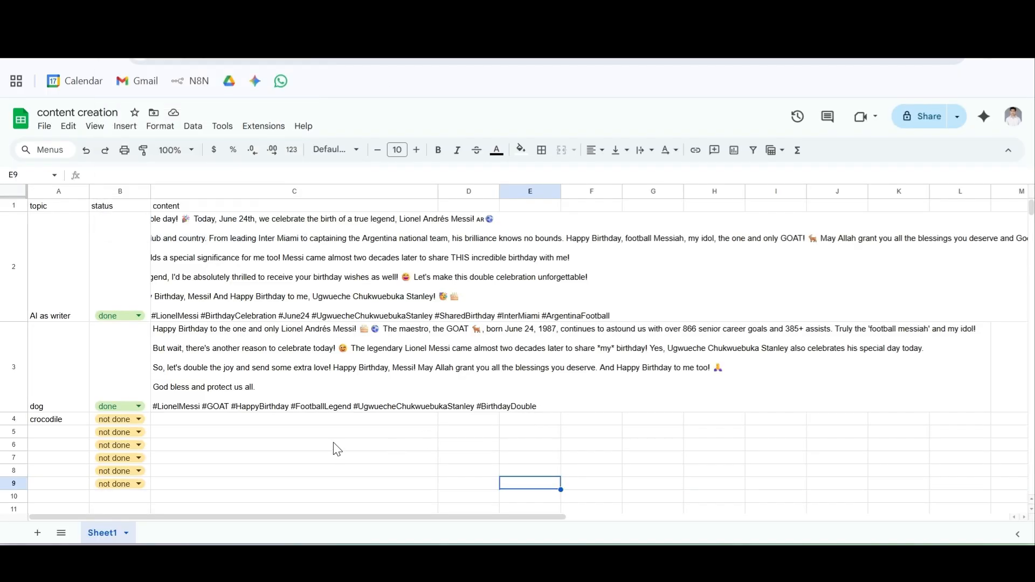
pyautogui.scroll(-3, 244, 440)
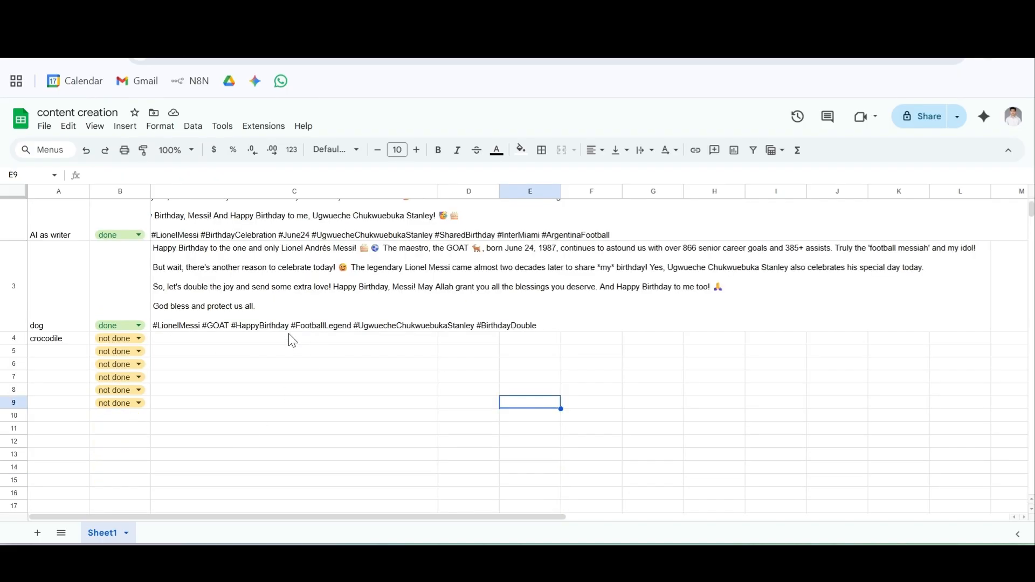
pyautogui.click(215, 303)
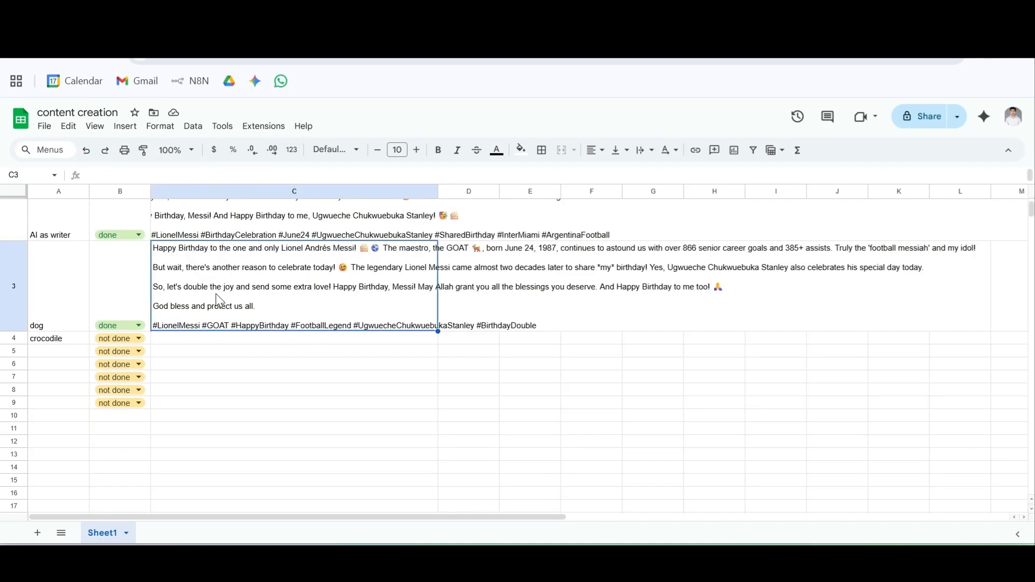
pyautogui.scroll(3, 506, 356)
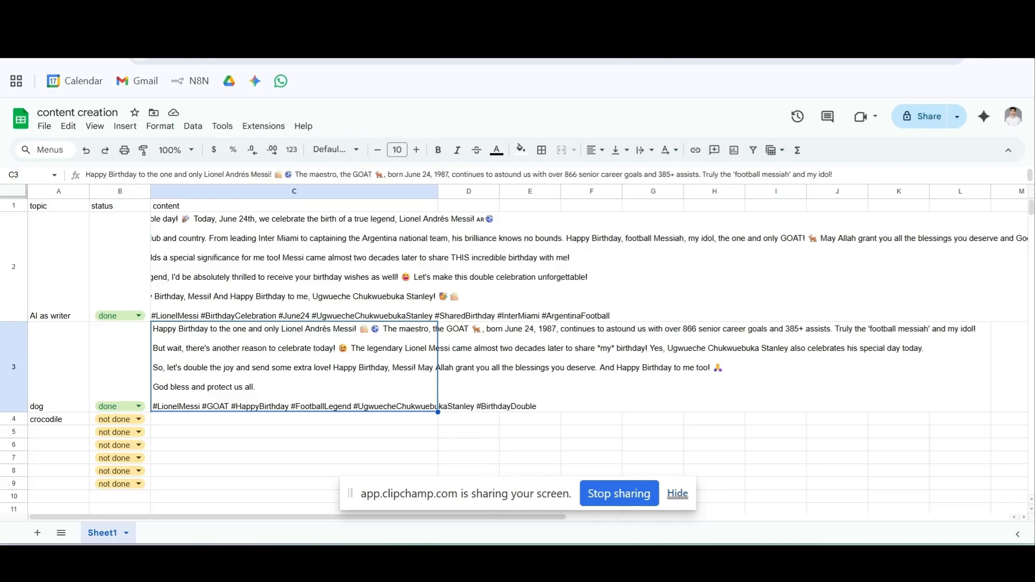
# Step: Switch to the n8n workflow and examine the AI Agent node's incoming search content alongside its output, then return to the canvas
pyautogui.click(676, 495)
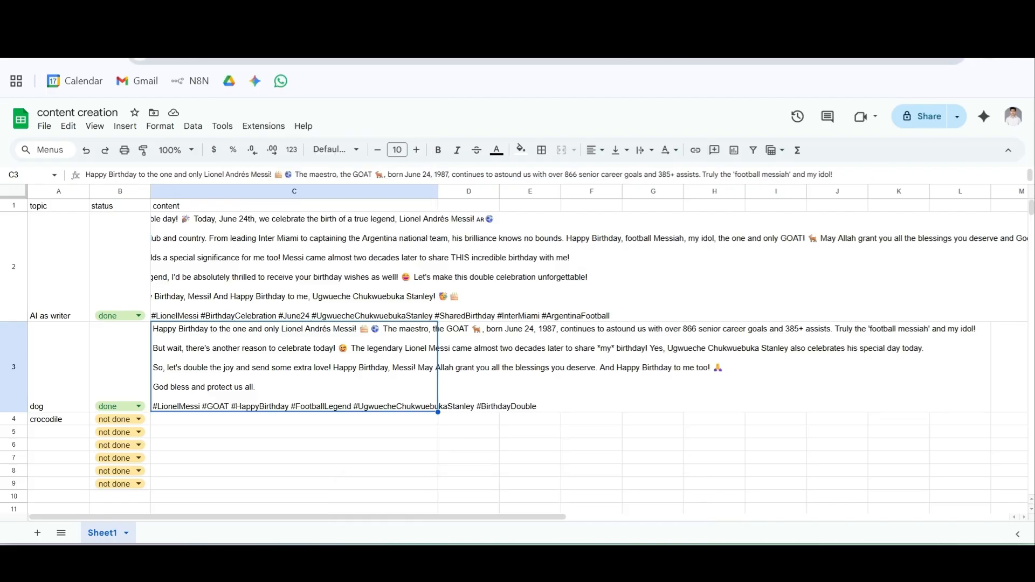
pyautogui.hotkey('ctrl', 'Tab')
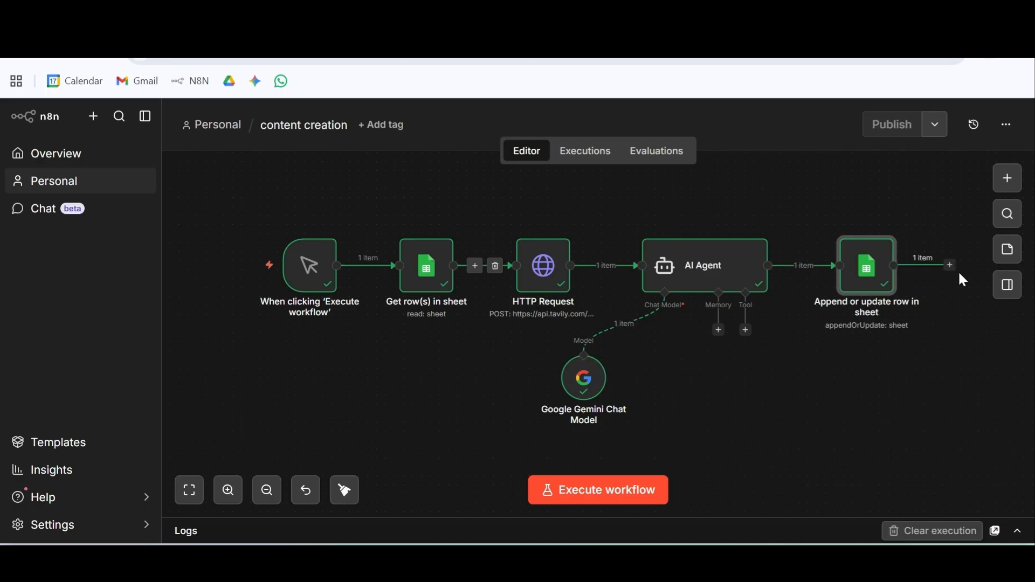
pyautogui.click(699, 265)
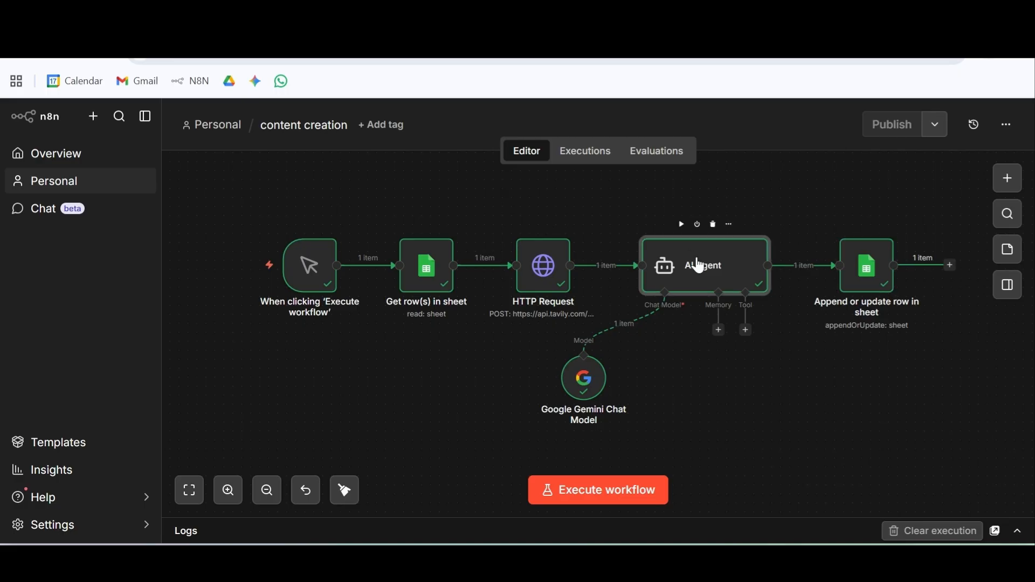
pyautogui.doubleClick(699, 266)
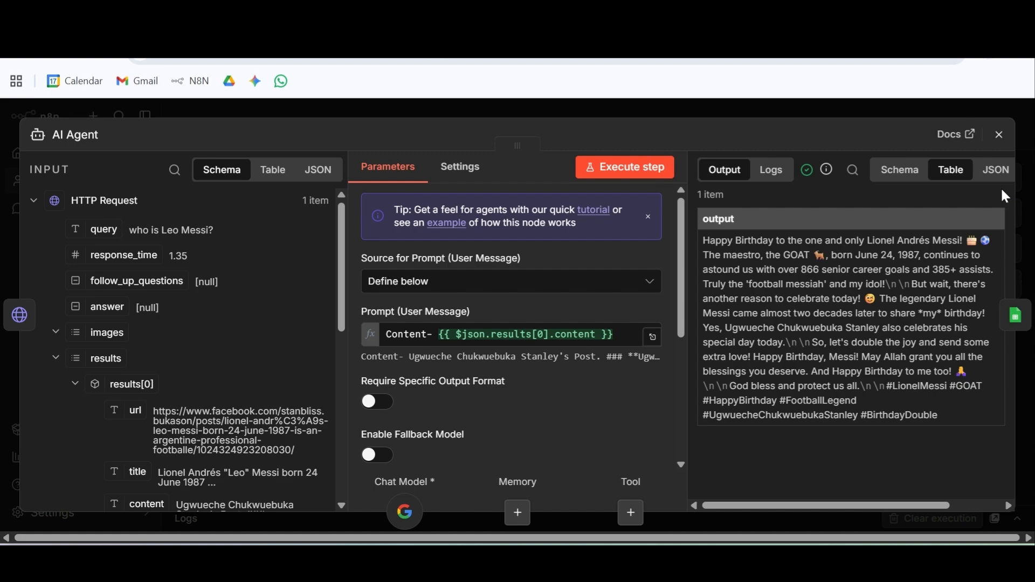
pyautogui.scroll(-5, 244, 412)
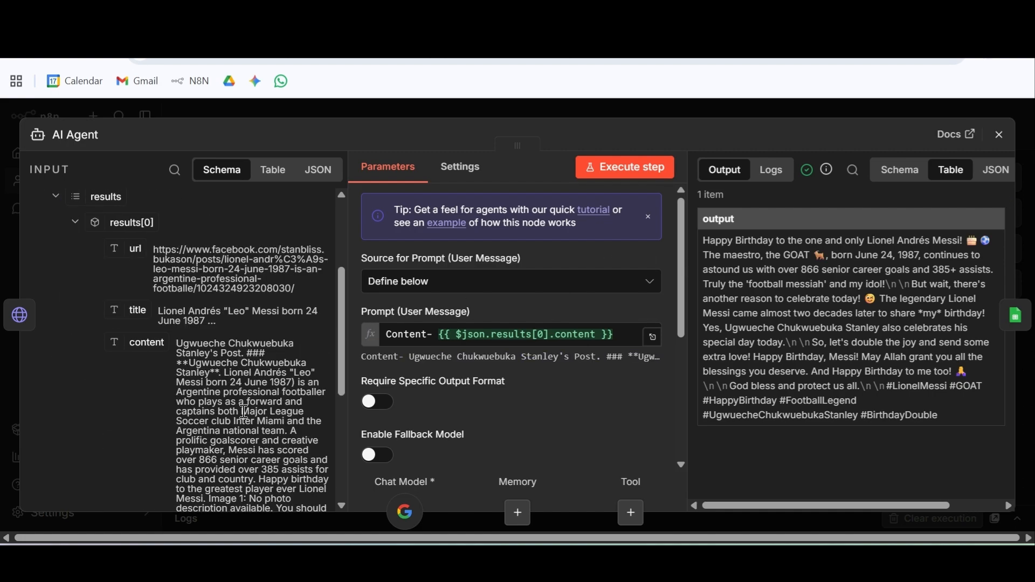
pyautogui.scroll(-3, 244, 412)
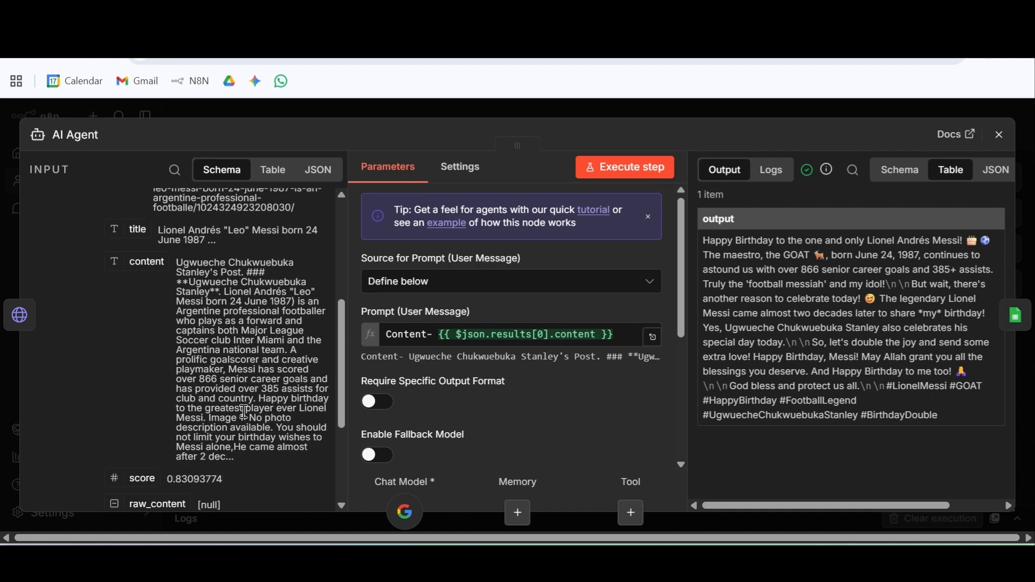
pyautogui.click(1002, 135)
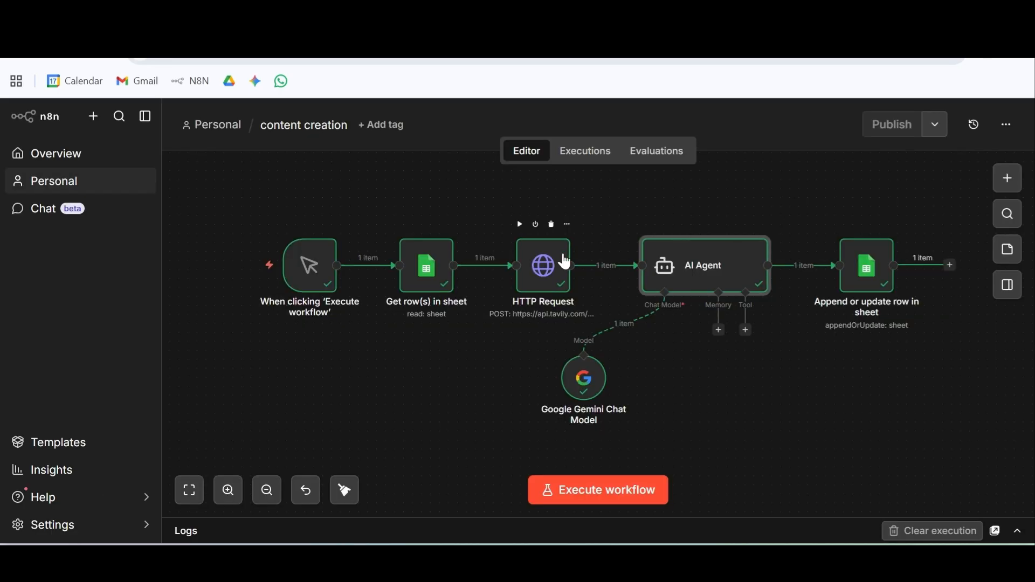
# Step: Examine the HTTP Request node's input topic and the query in its output, then return to the canvas
pyautogui.click(531, 274)
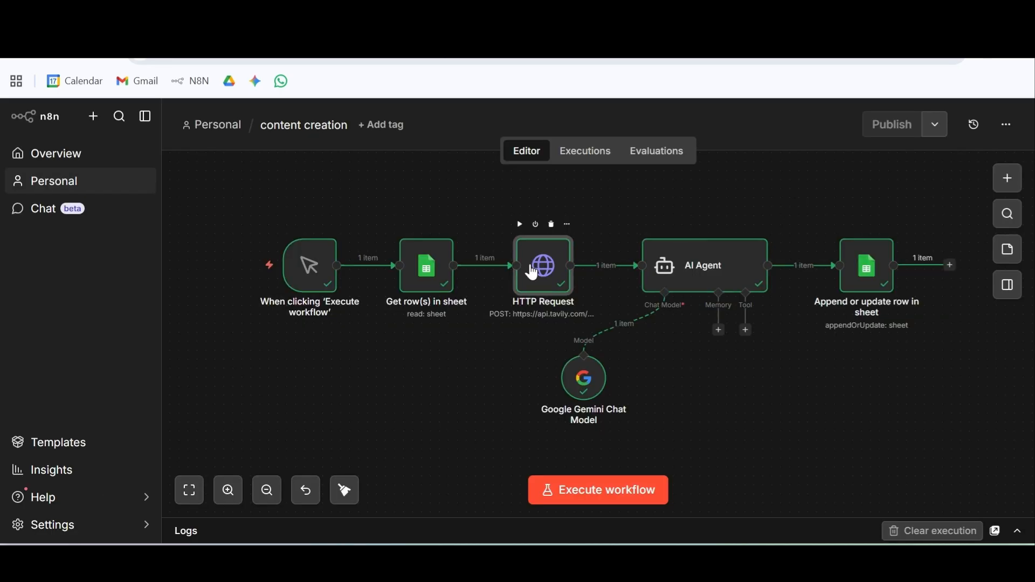
pyautogui.doubleClick(533, 273)
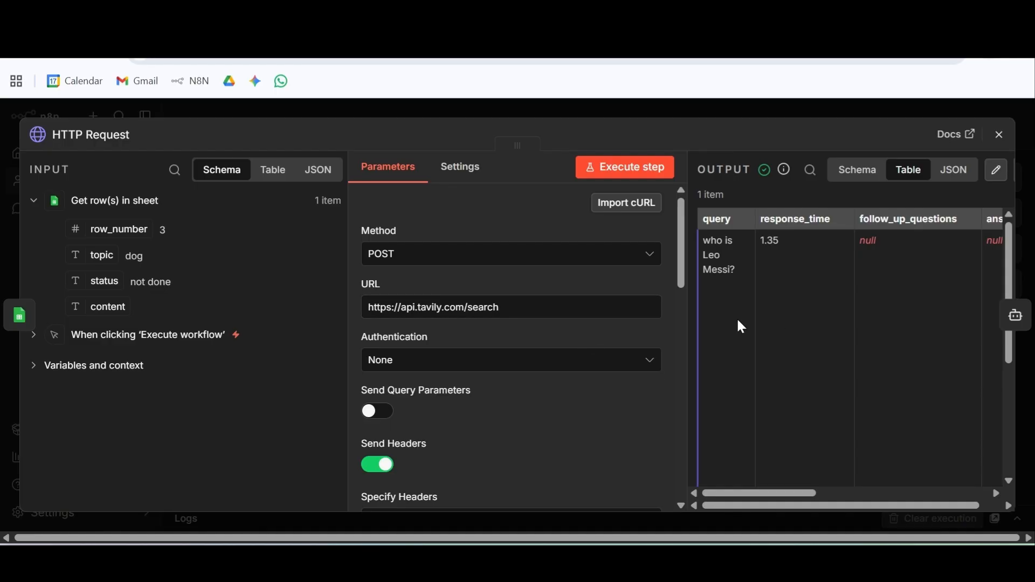
pyautogui.click(1000, 135)
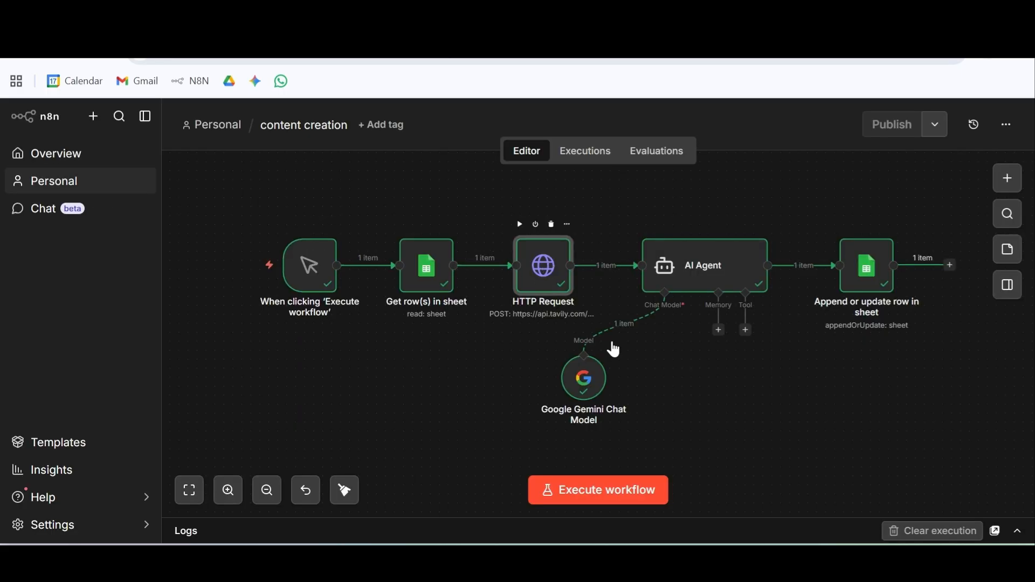
# Step: Make the HTTP Request node's JSON body an expression and replace its query text with the topic field from "Get row(s) in sheet"
pyautogui.press('Return')
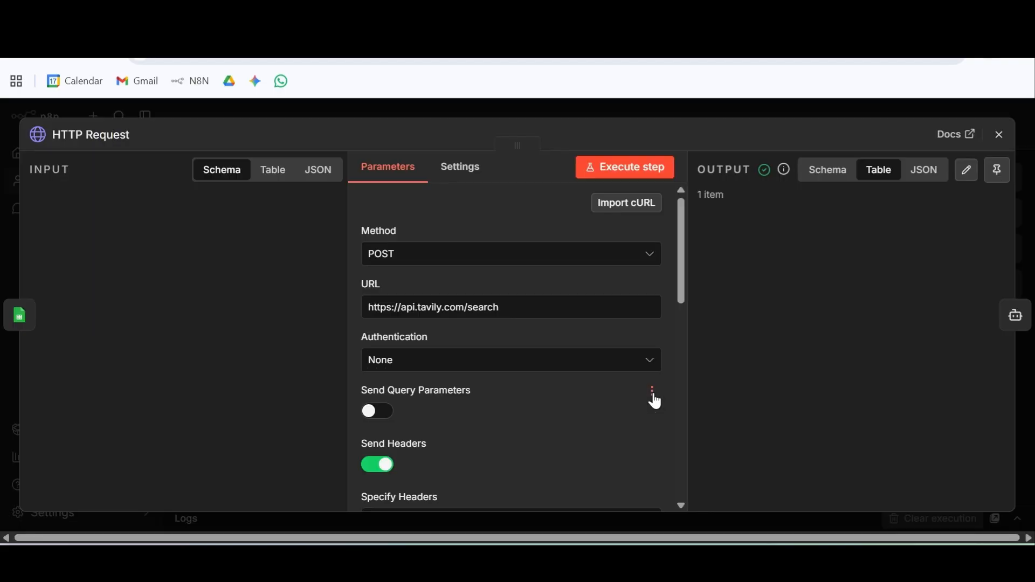
pyautogui.scroll(-7, 501, 380)
pyautogui.scroll(-6, 512, 386)
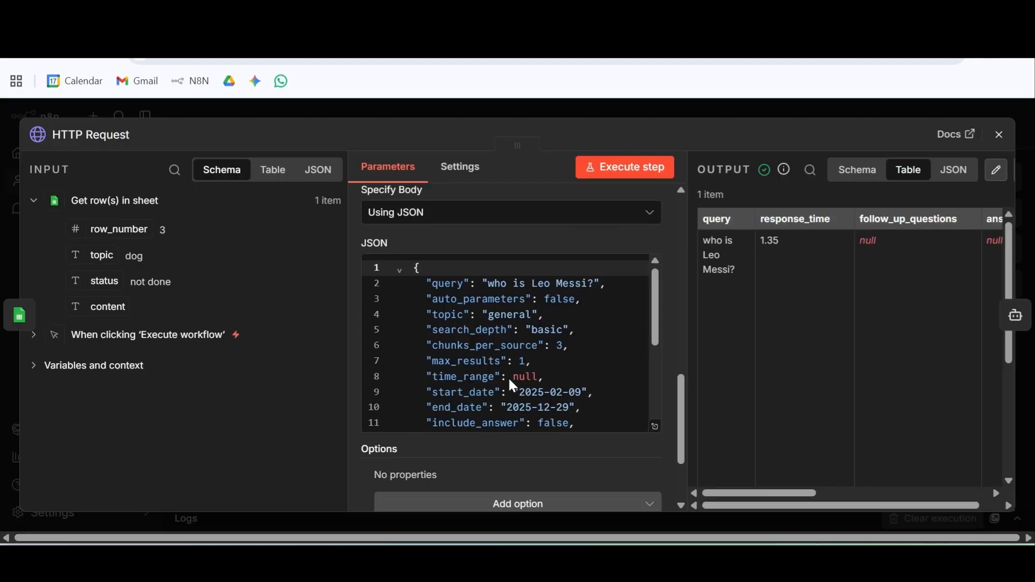
pyautogui.scroll(2, 615, 301)
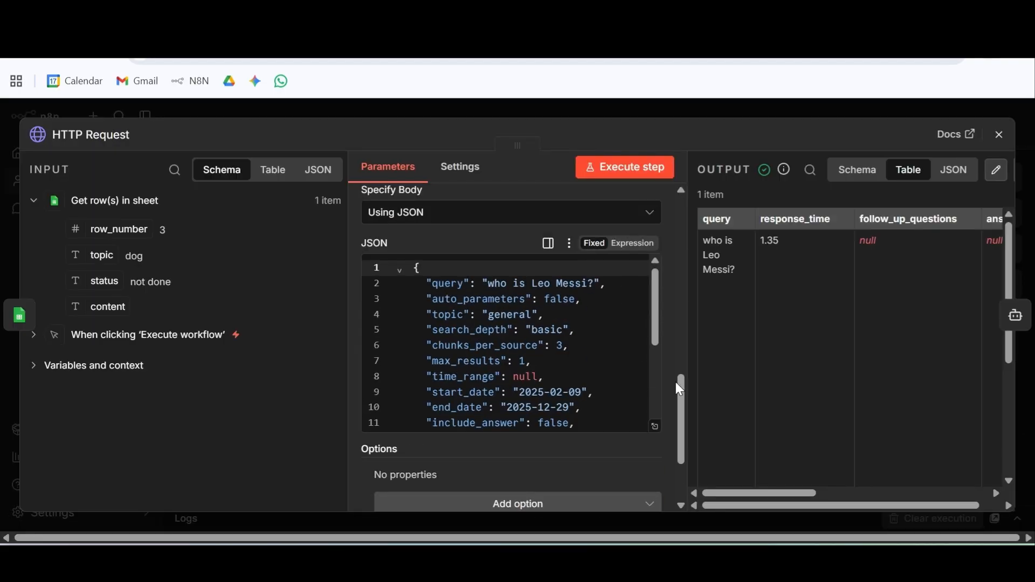
pyautogui.click(631, 243)
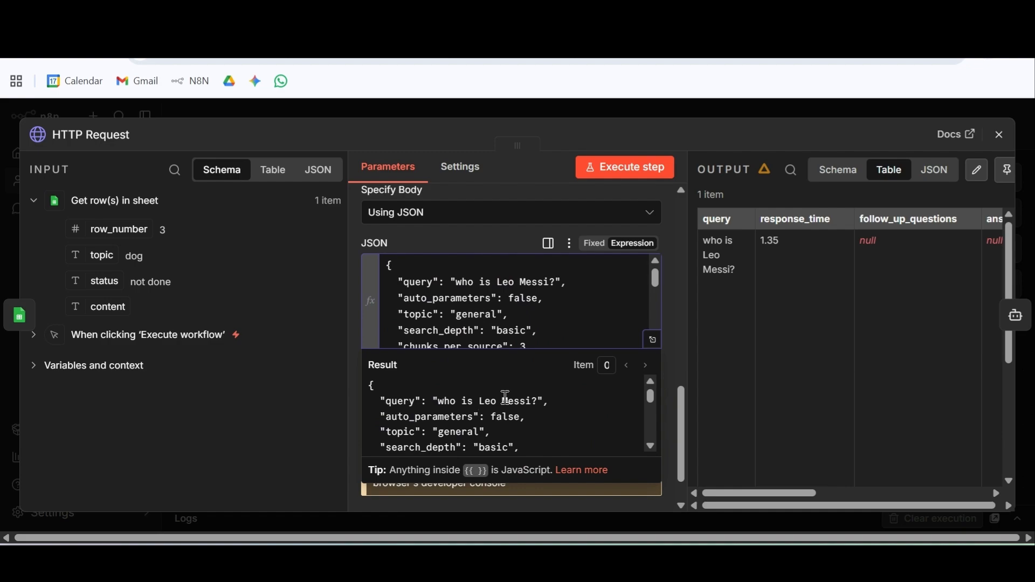
pyautogui.moveTo(538, 402); pyautogui.dragTo(441, 408)
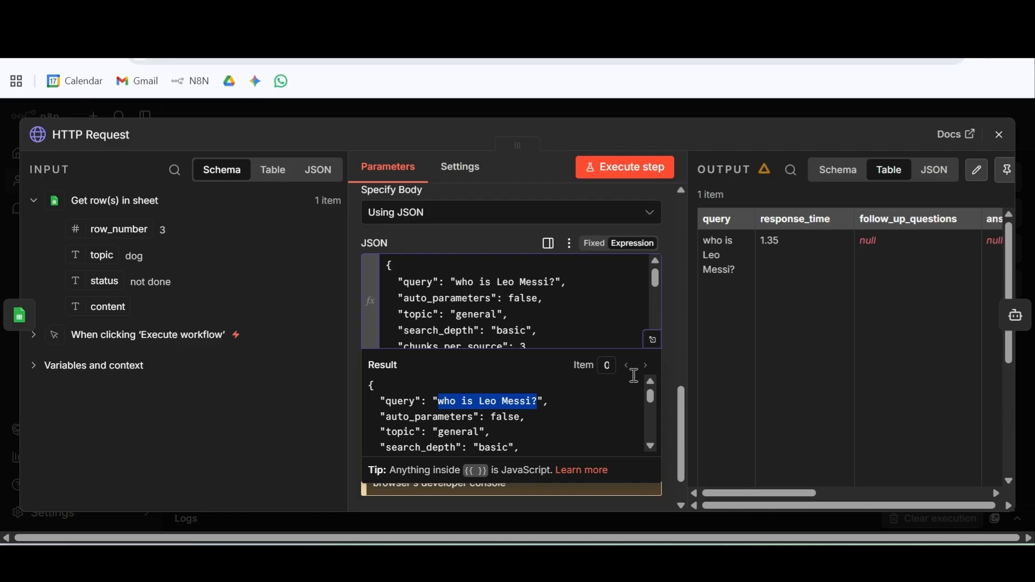
pyautogui.click(653, 342)
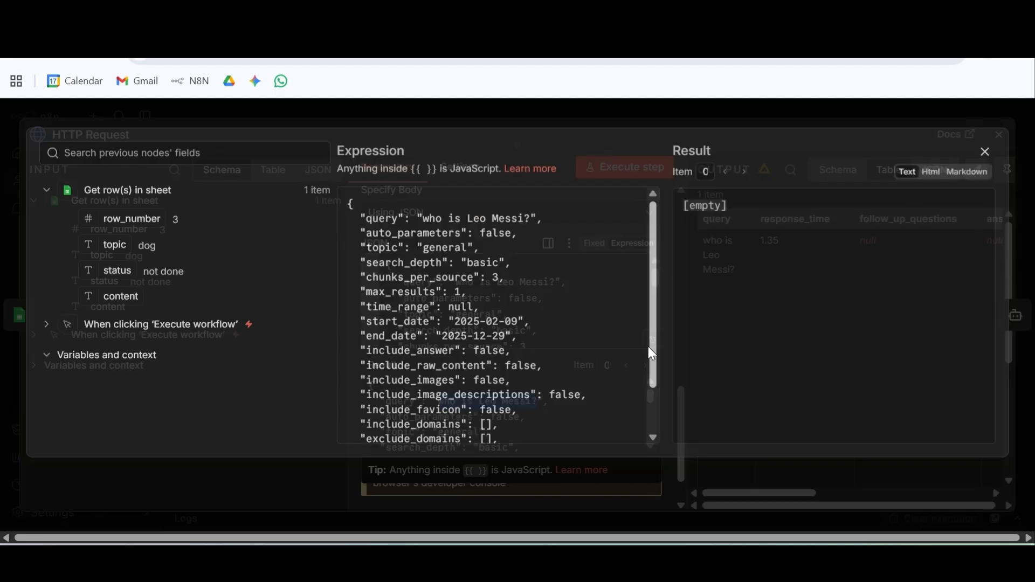
pyautogui.moveTo(532, 220); pyautogui.dragTo(426, 228)
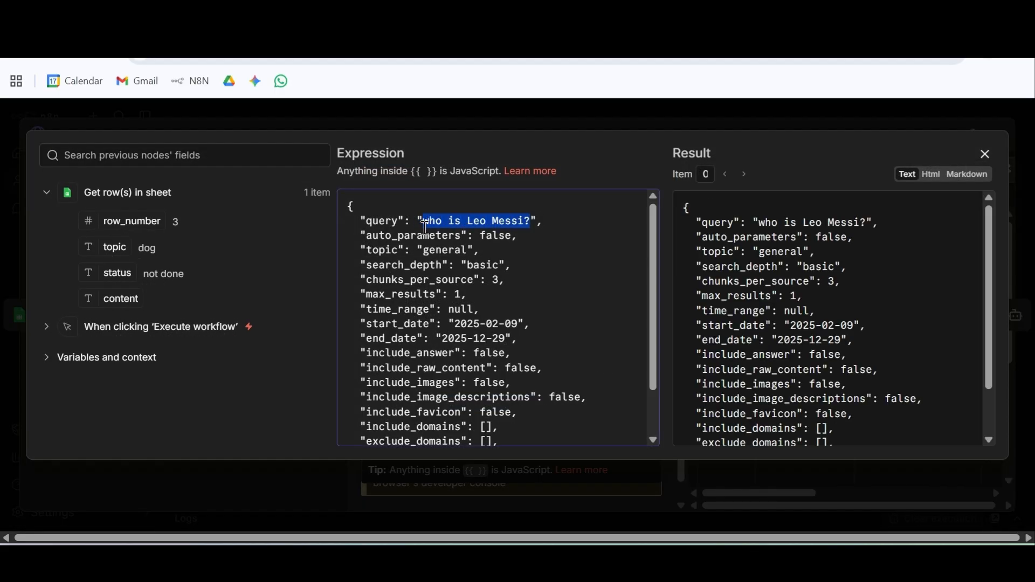
pyautogui.press('BackSpace')
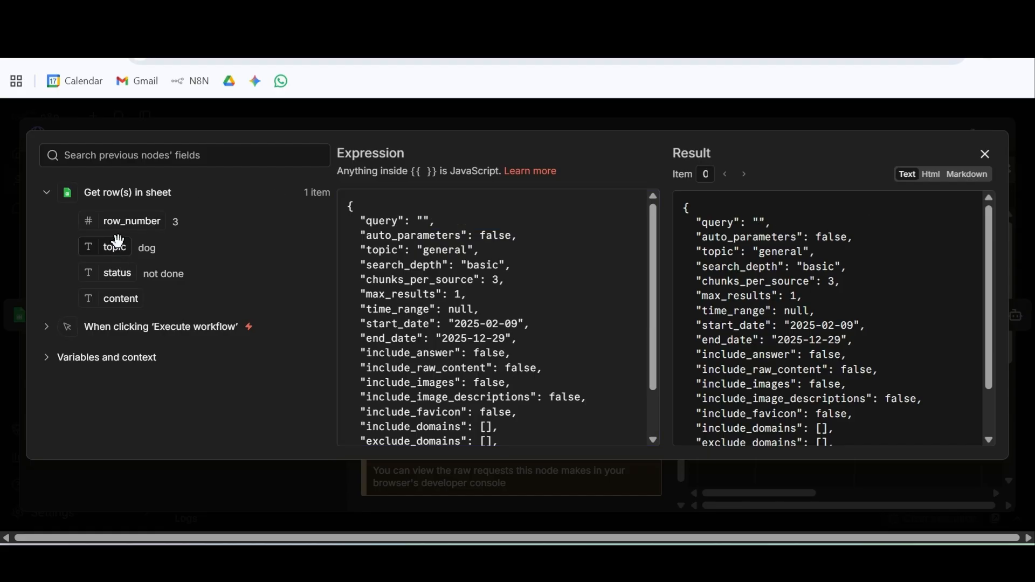
pyautogui.moveTo(115, 240); pyautogui.dragTo(425, 221)
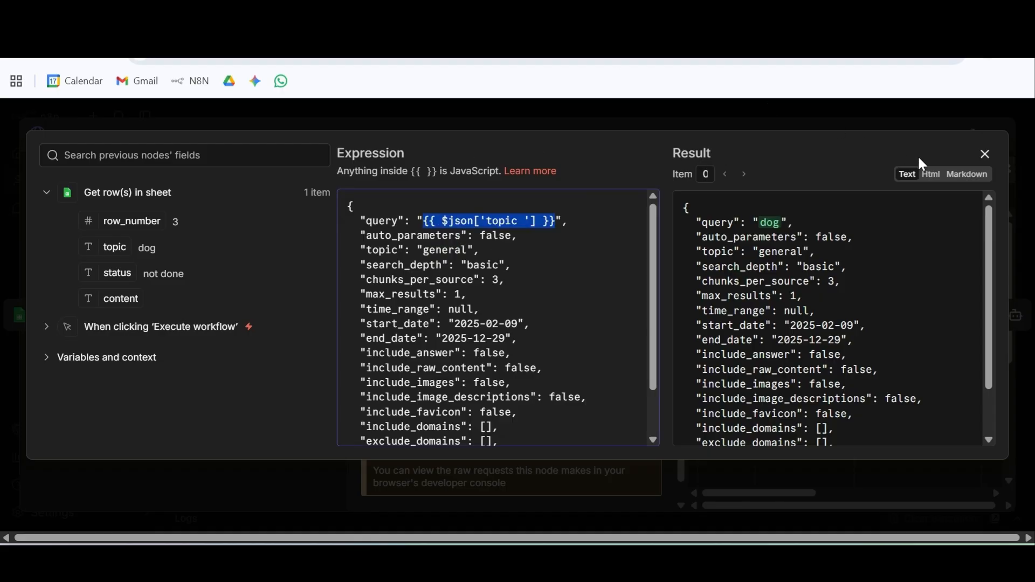
pyautogui.click(984, 156)
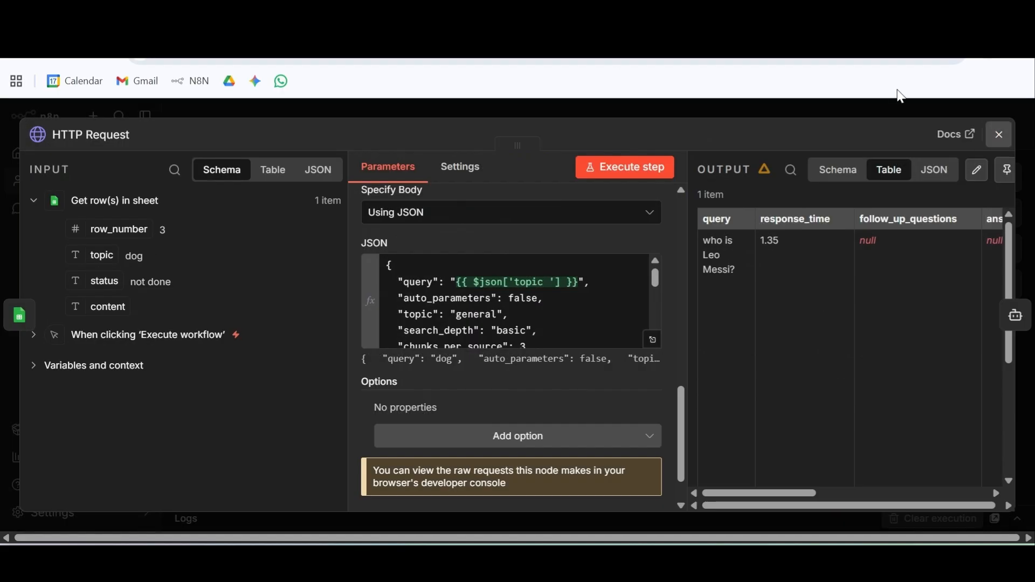
pyautogui.click(1000, 136)
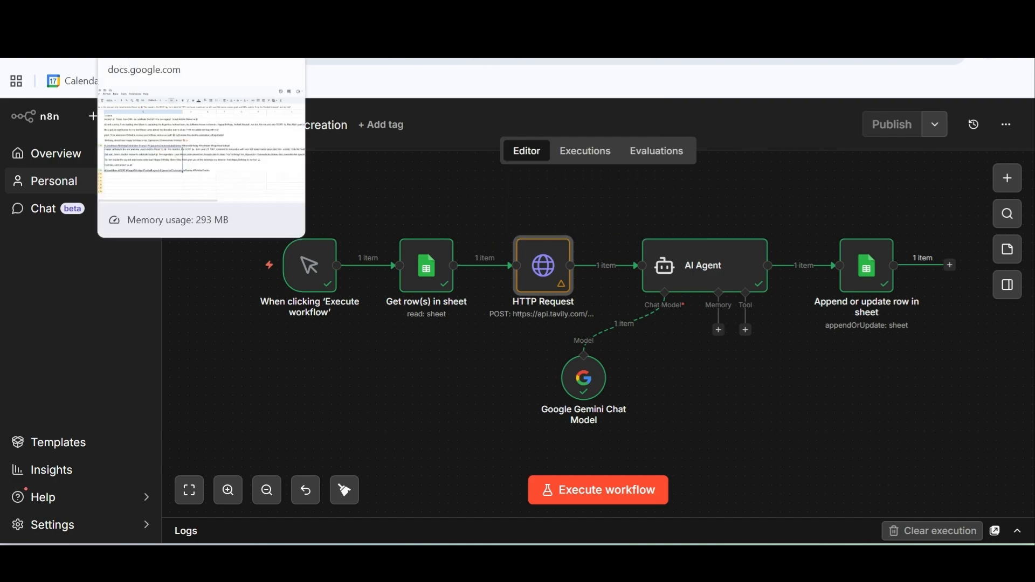
# Step: Switch to the Google Sheets spreadsheet, clear the content of the "AI as writer" and "dog" rows, and set both statuses to "not done"
pyautogui.click(229, 50)
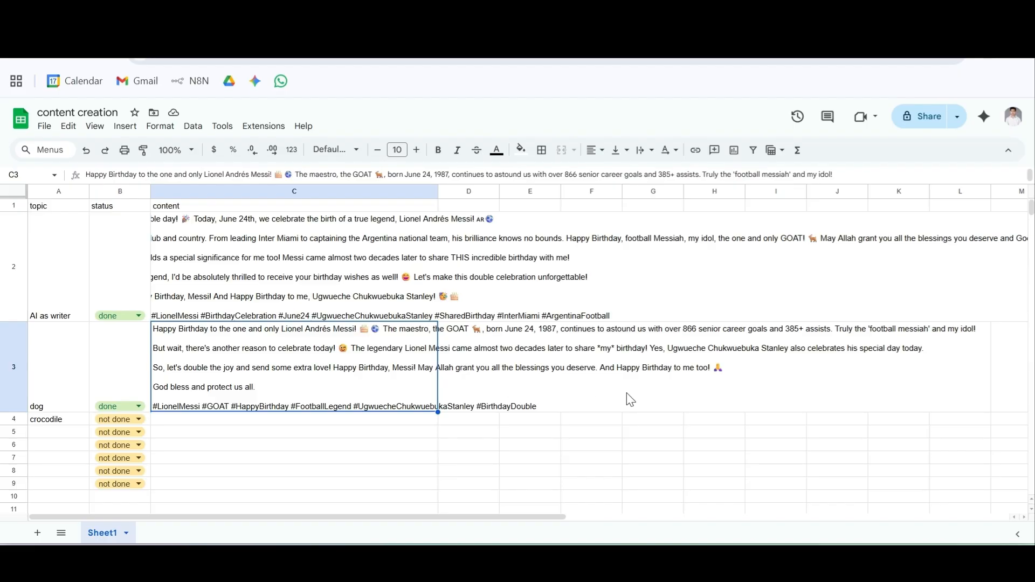
pyautogui.moveTo(645, 408); pyautogui.dragTo(349, 262)
pyautogui.press('Delete')
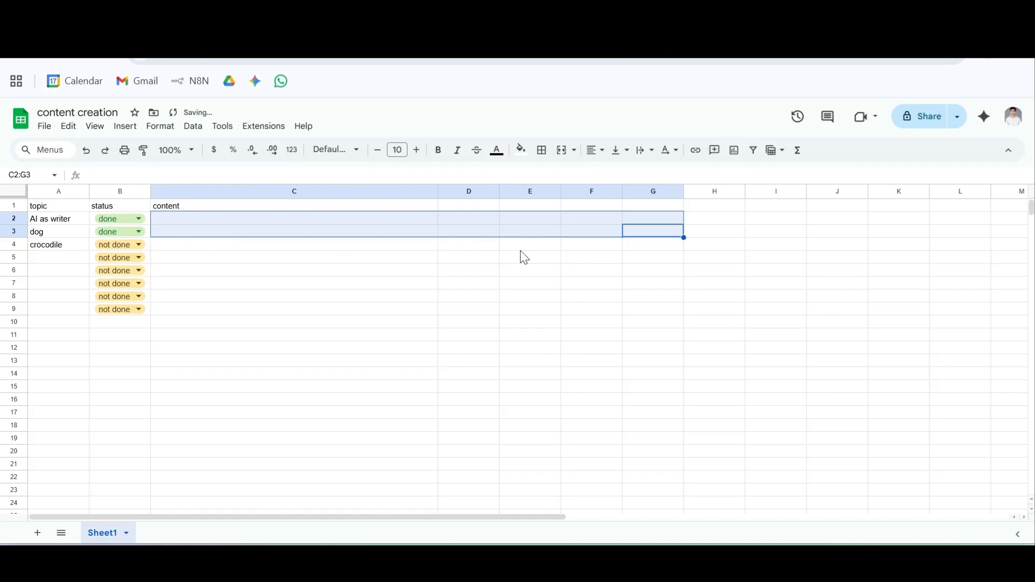
pyautogui.click(132, 219)
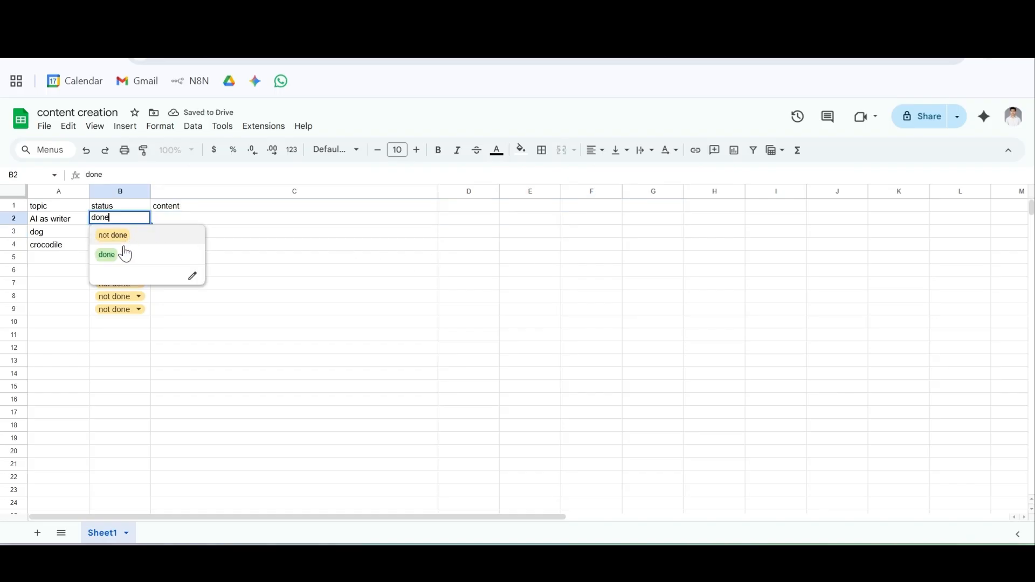
pyautogui.click(131, 235)
pyautogui.click(133, 231)
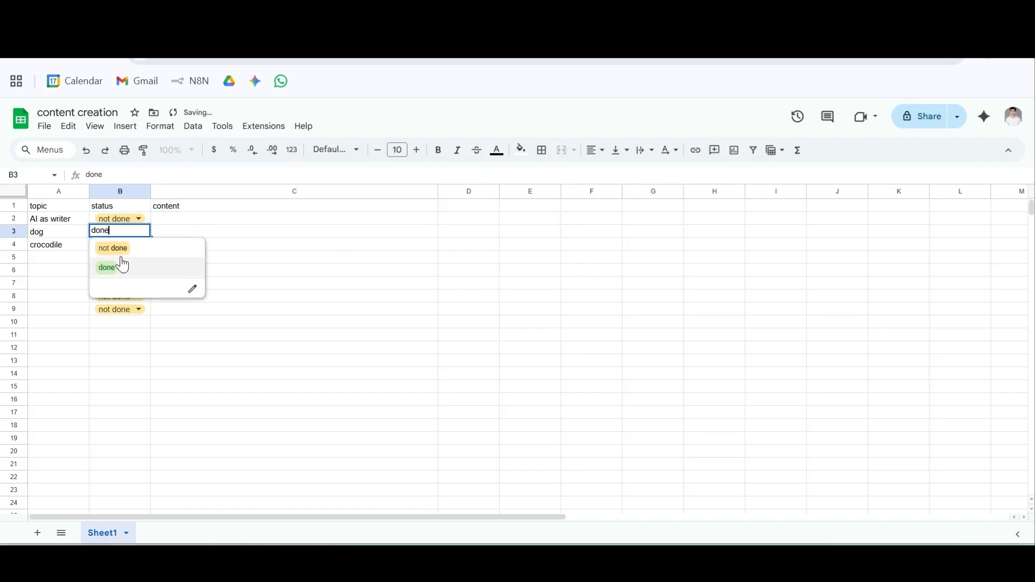
pyautogui.click(132, 248)
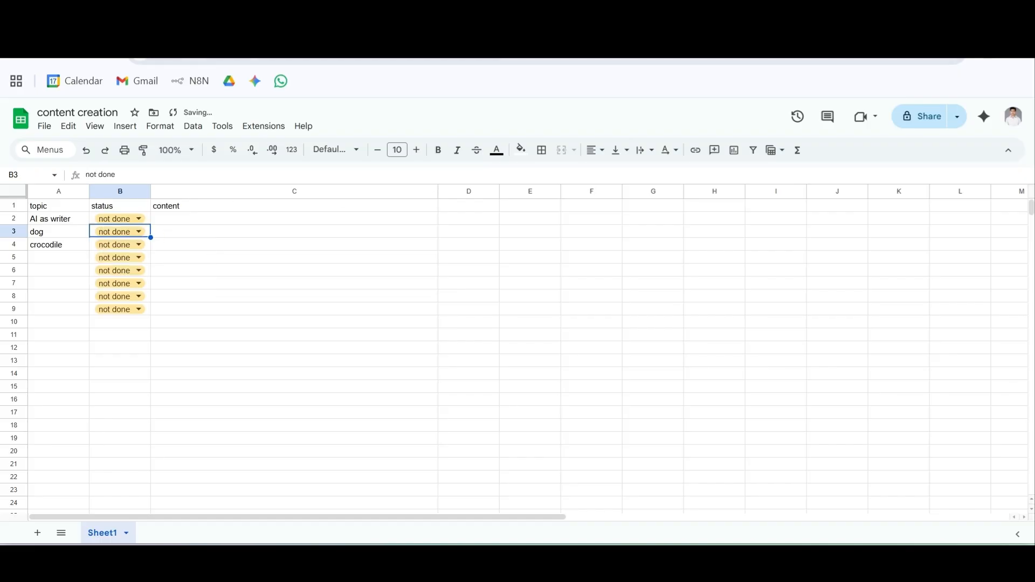
# Step: Execute the whole workflow in n8n and return to the Google Sheets spreadsheet to examine the "AI as writer" row's new content
pyautogui.click(92, 22)
pyautogui.moveTo(276, 268)
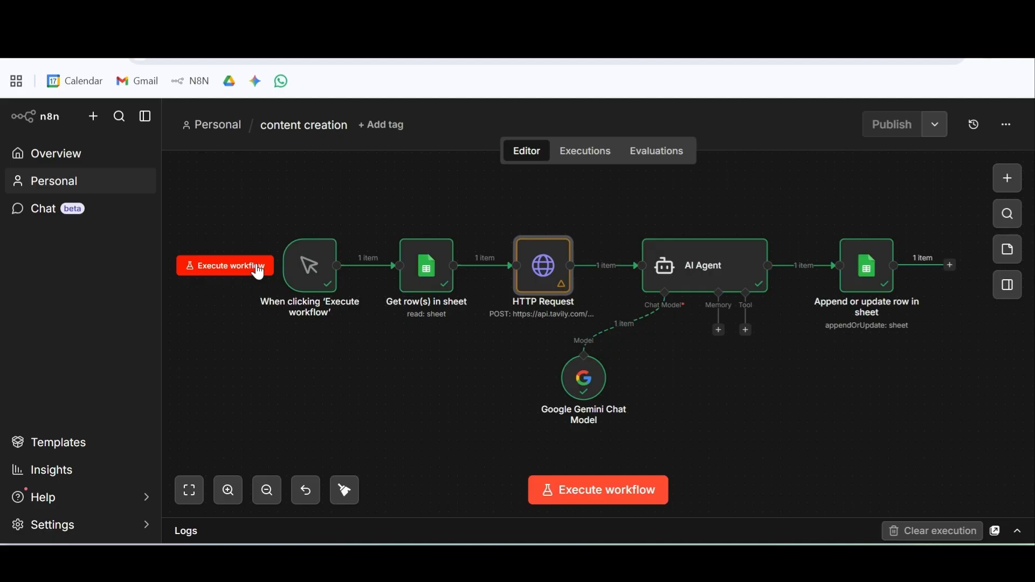
pyautogui.click(259, 272)
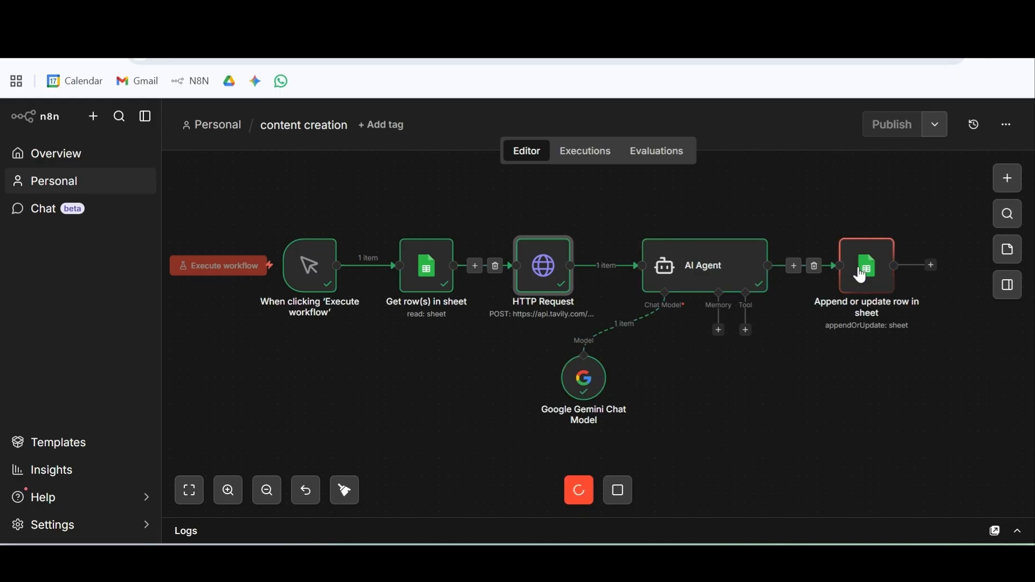
pyautogui.moveTo(868, 279)
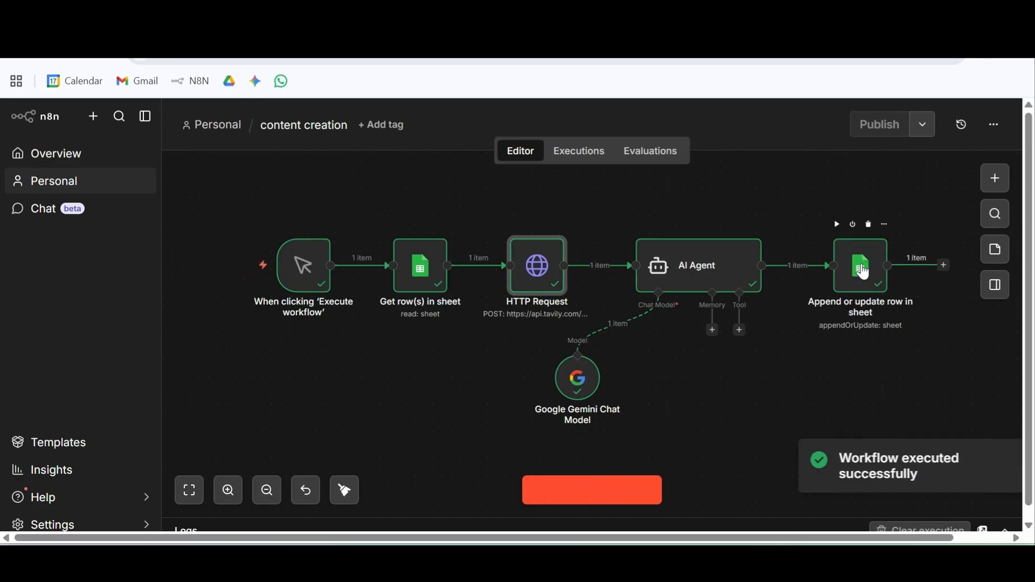
pyautogui.click(194, 25)
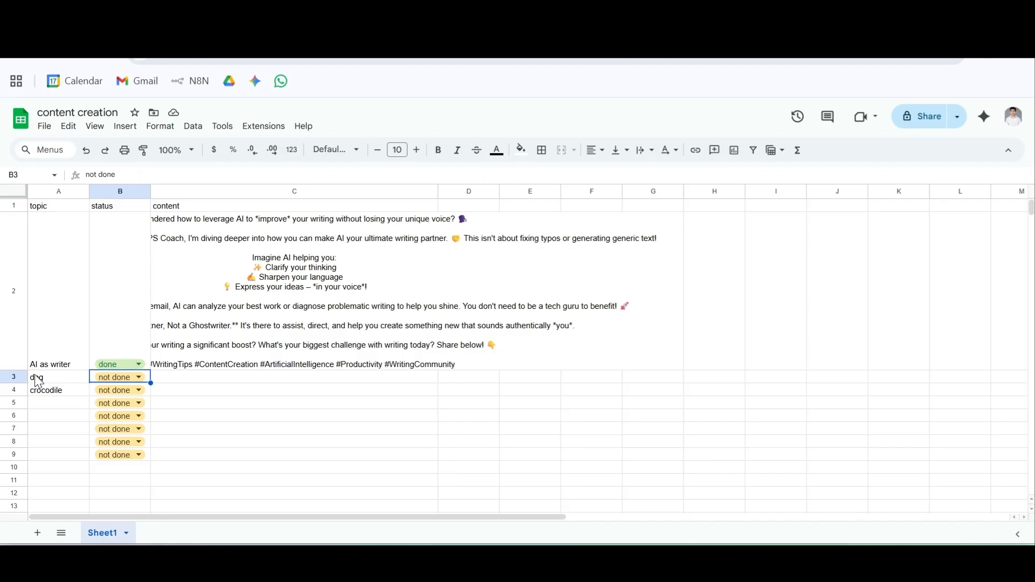
# Step: Run the n8n workflow again for the "dog" topic and check that row's status and content in the Google Sheets spreadsheet
pyautogui.click(116, 25)
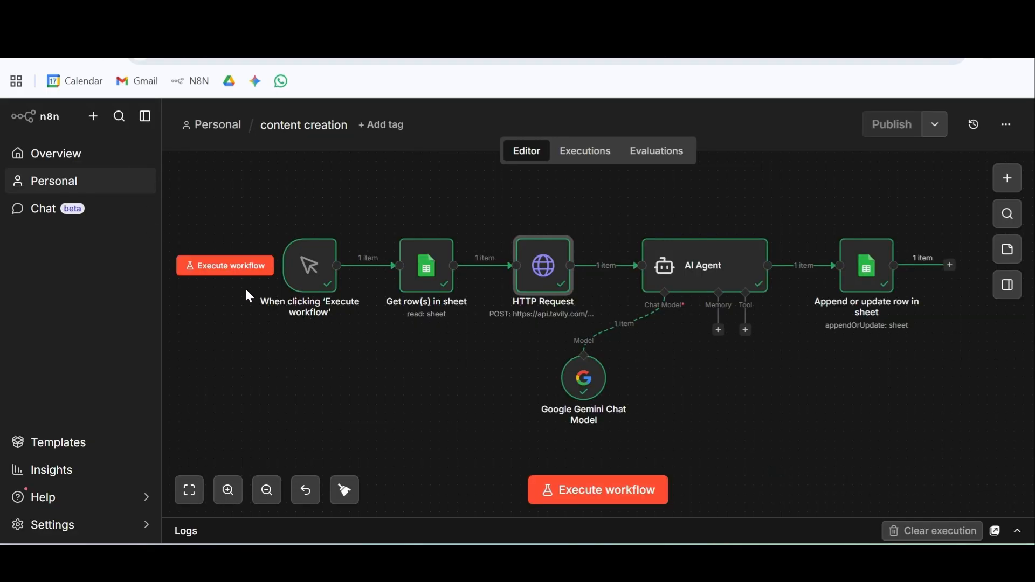
pyautogui.click(226, 265)
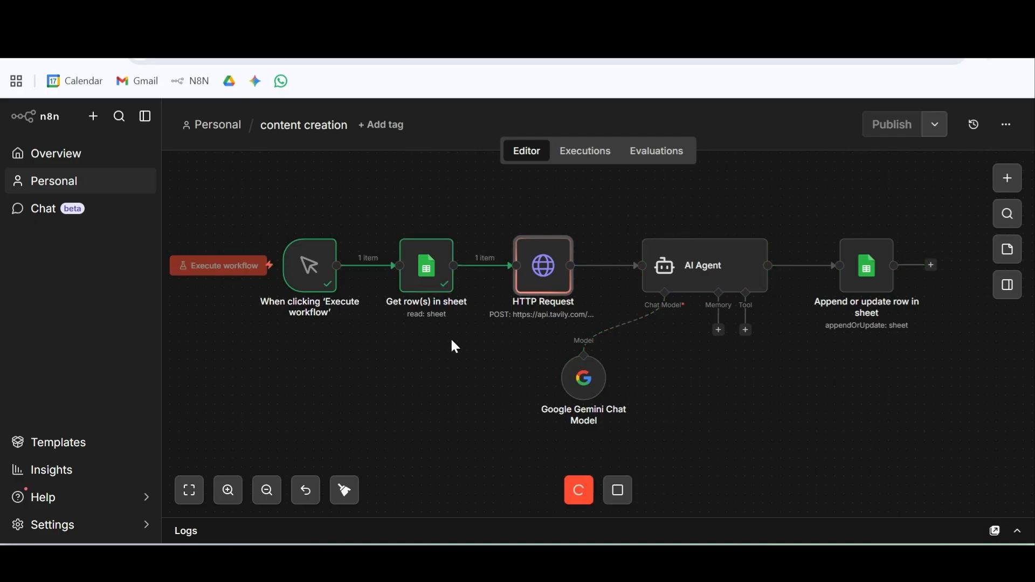
pyautogui.moveTo(527, 285)
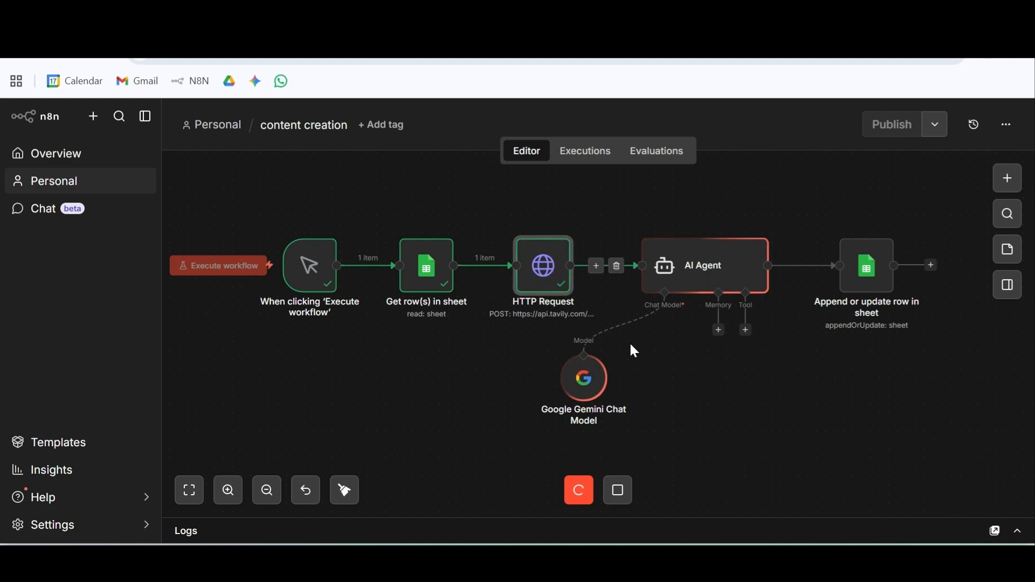
pyautogui.moveTo(667, 291)
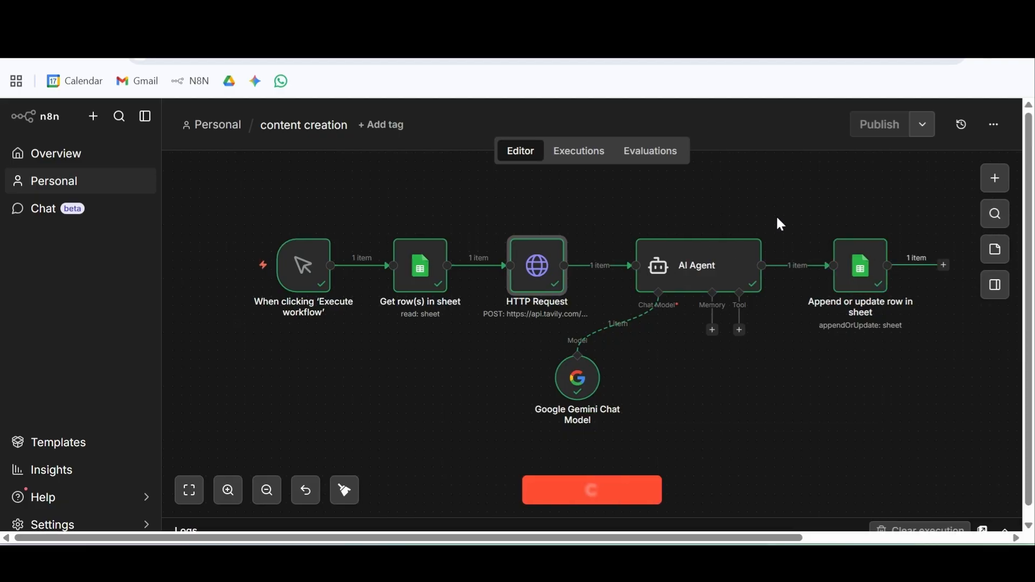
pyautogui.click(458, 21)
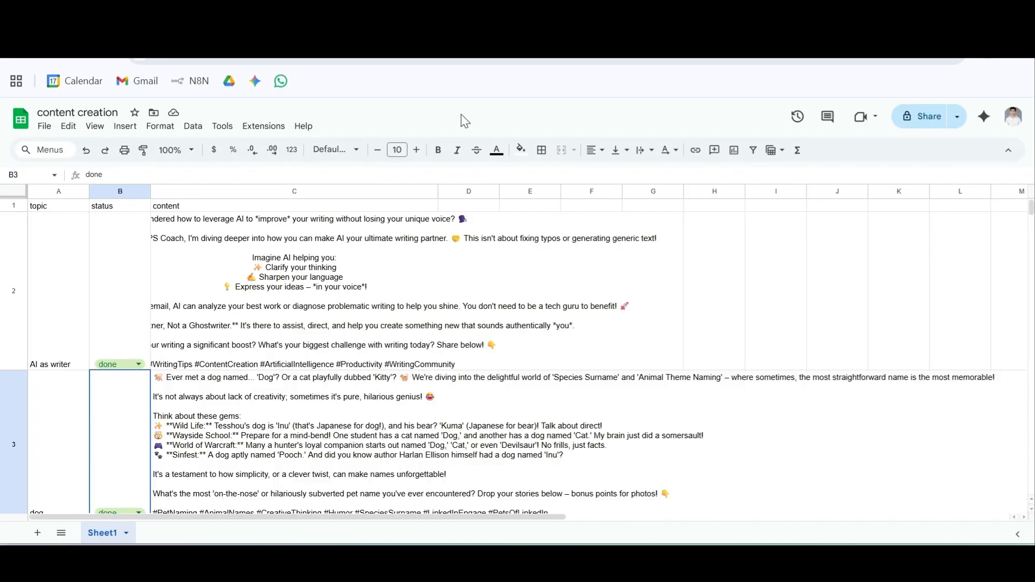
# Step: Read through the full LinkedIn post in the "dog" row and look at the topic rows beneath it
pyautogui.scroll(-2, 469, 372)
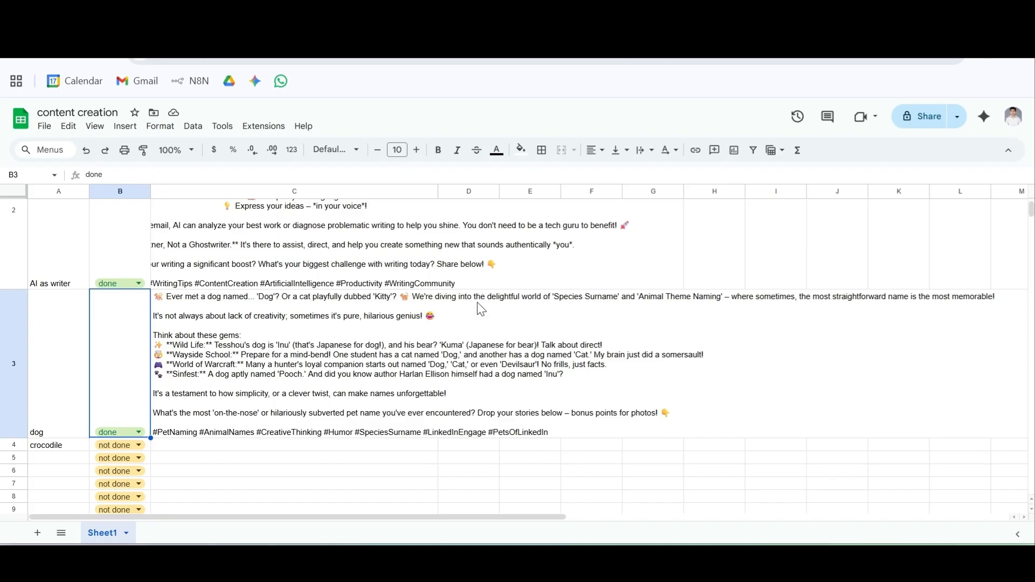
pyautogui.scroll(-2, 481, 309)
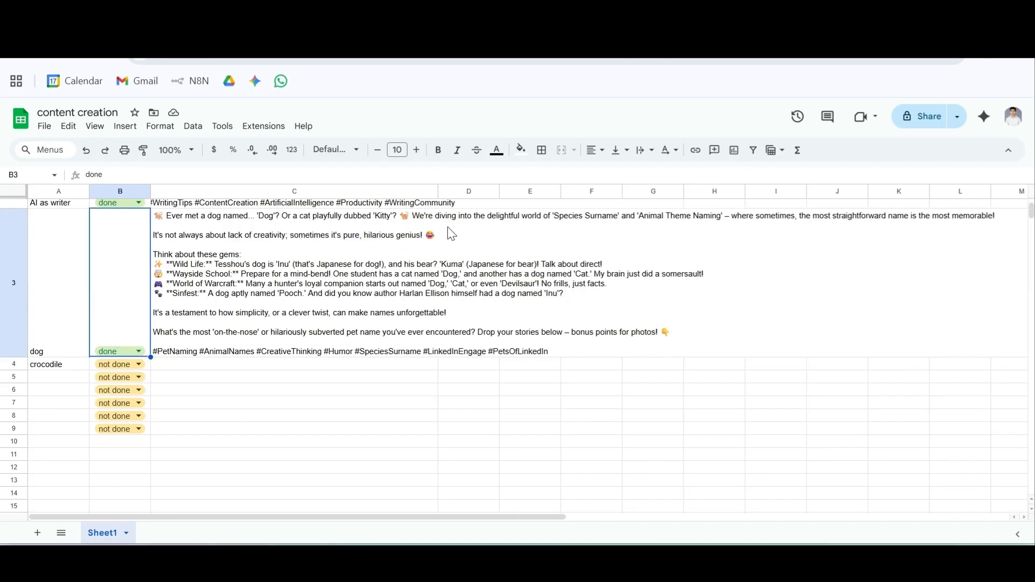
pyautogui.moveTo(454, 235); pyautogui.dragTo(496, 338)
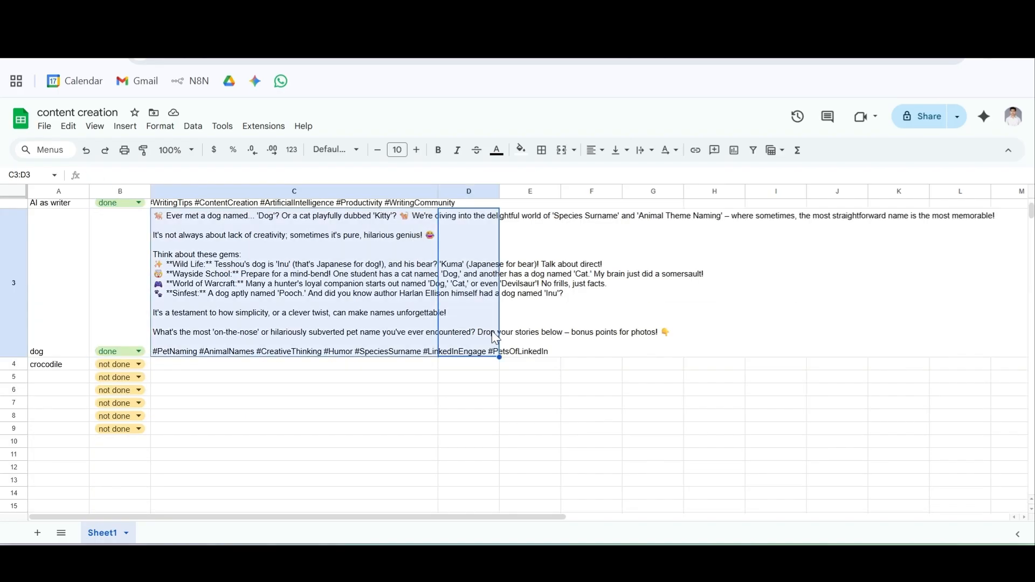
pyautogui.click(594, 408)
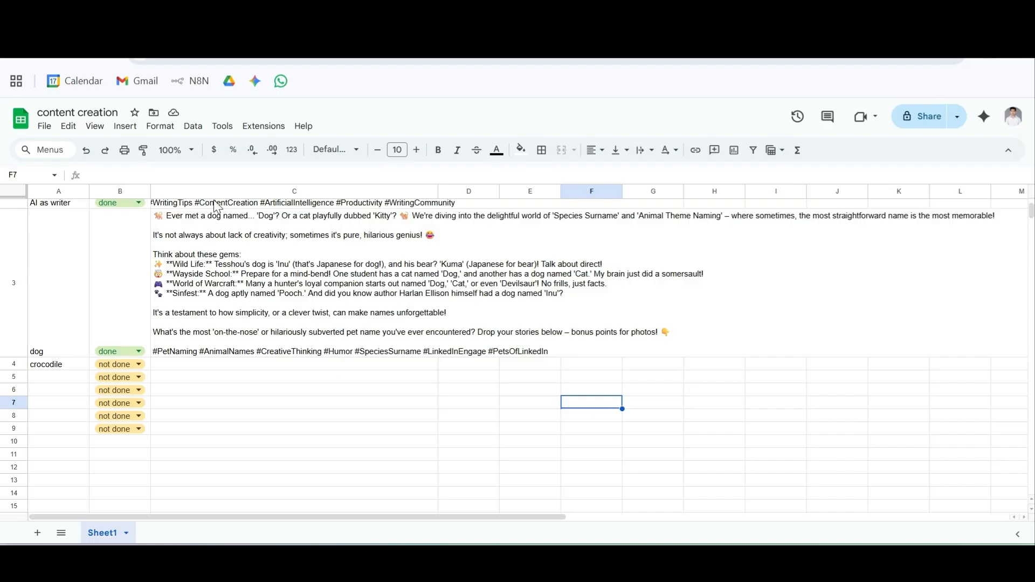
# Step: Switch back to the n8n "content creation" workflow and execute it again for the "crocodile" topic
pyautogui.click(188, 27)
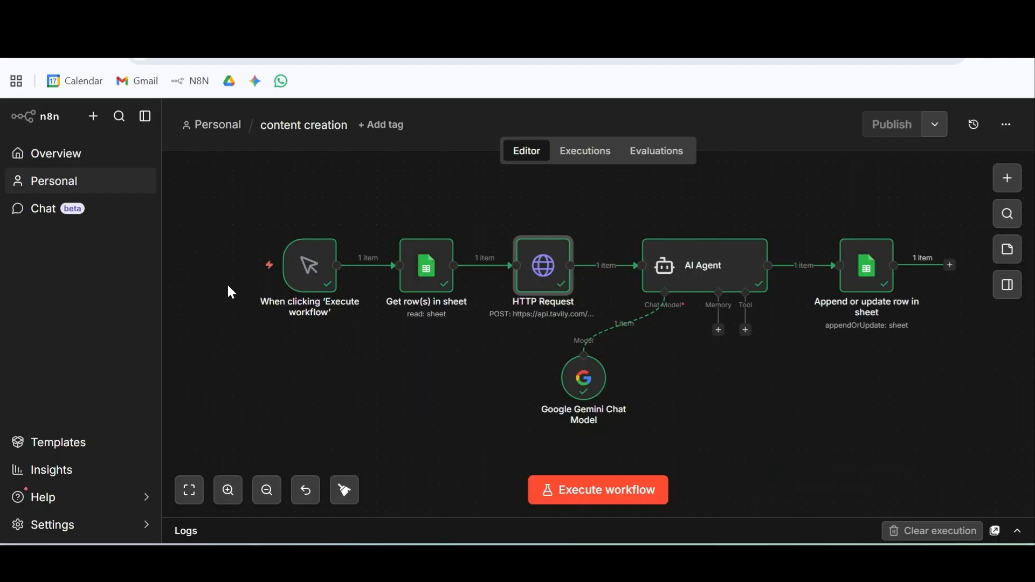
pyautogui.click(254, 269)
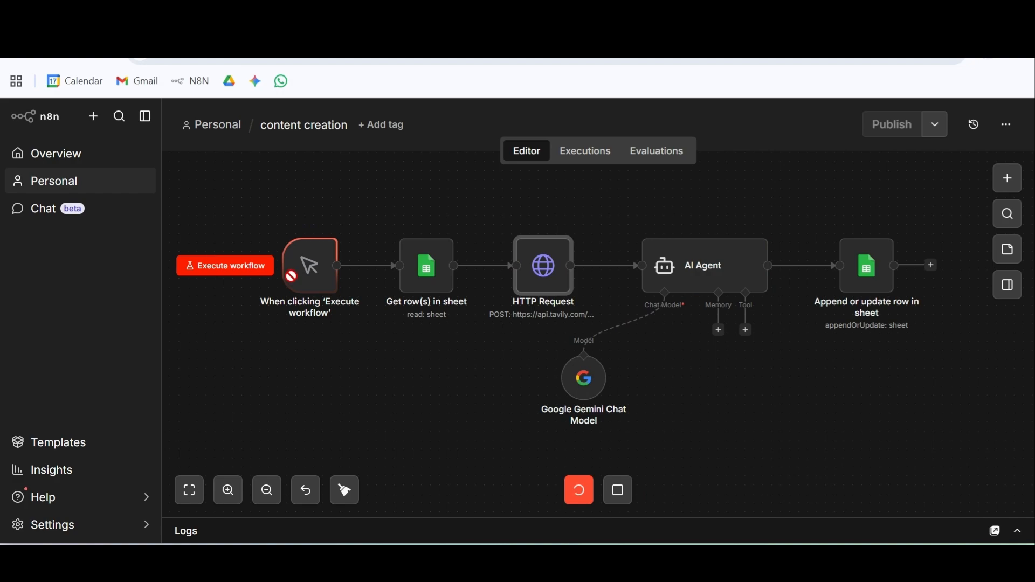